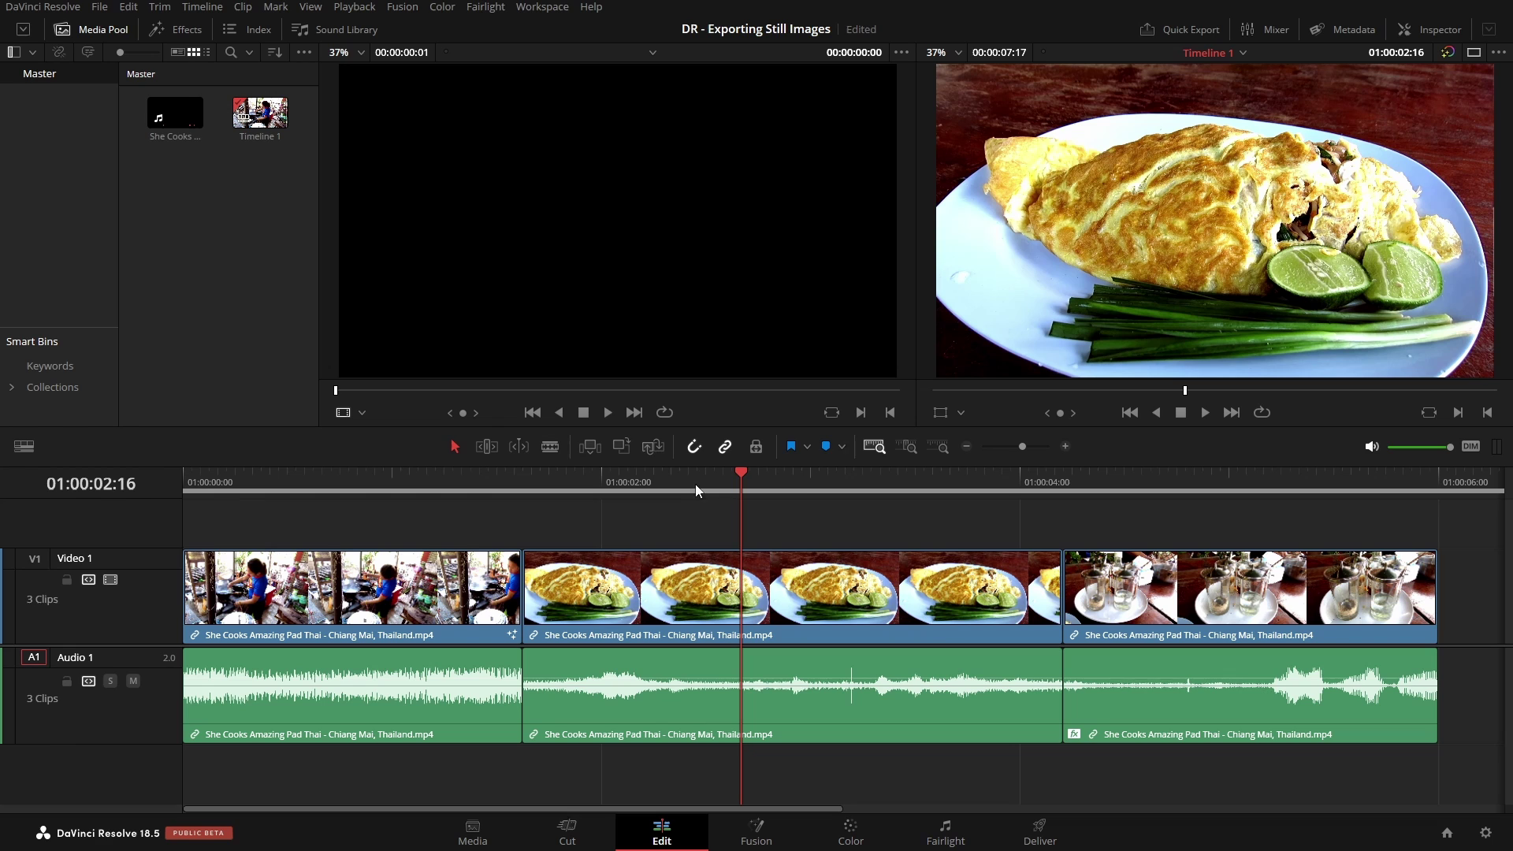
- Move the playhead to 01:00:02:23 on the plated Pad Thai shot
click(802, 484)
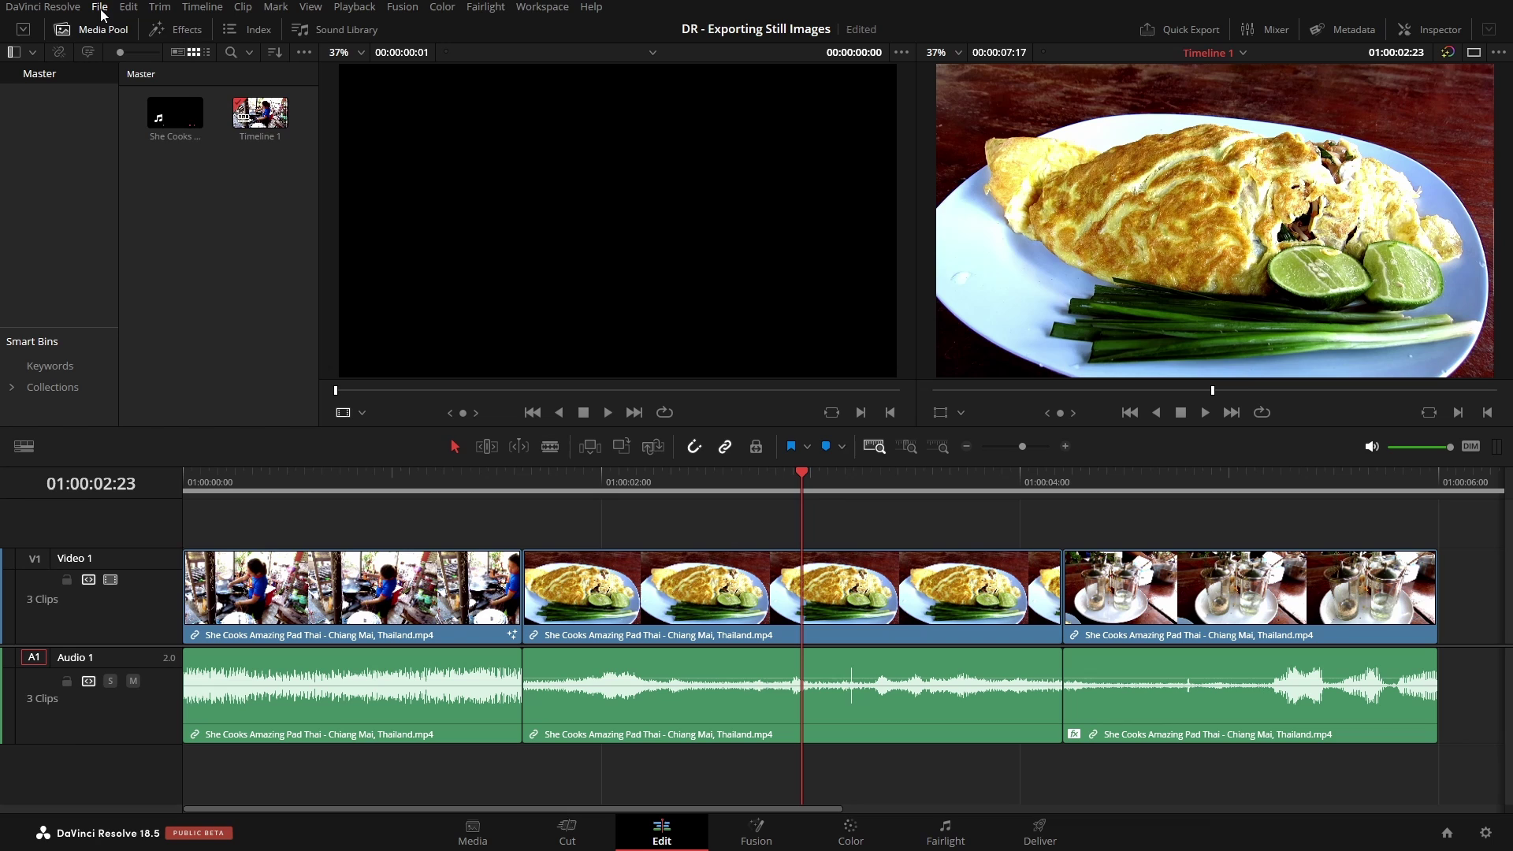
- Export the 01:00:02:23 frame as the JPEG still 'Timeline 1_01_00_02_23.jpg' into Tutorial Exports
click(101, 8)
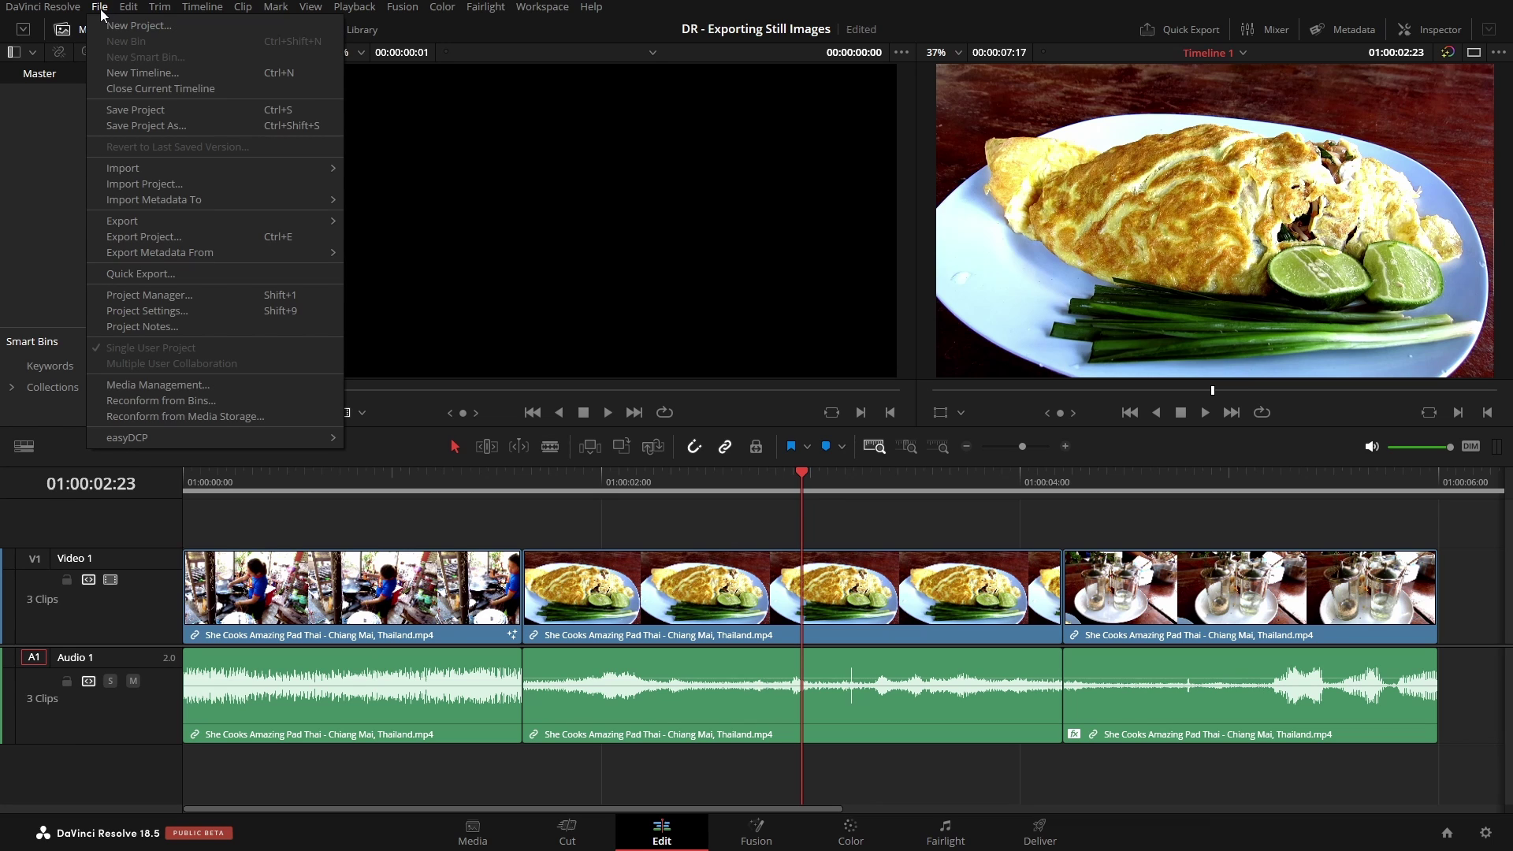
mouse_move(146, 226)
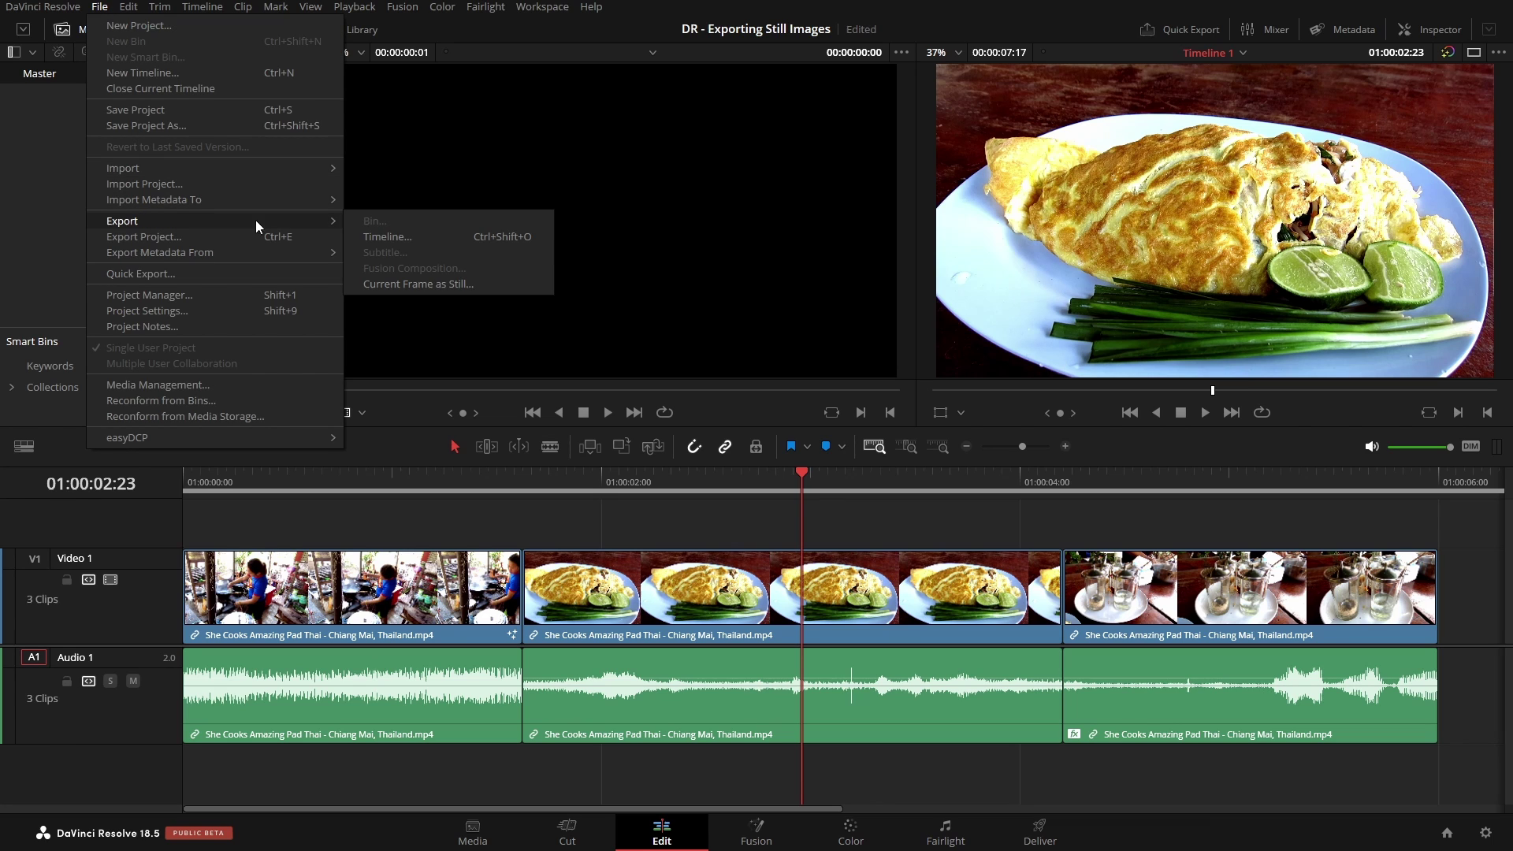
click(464, 285)
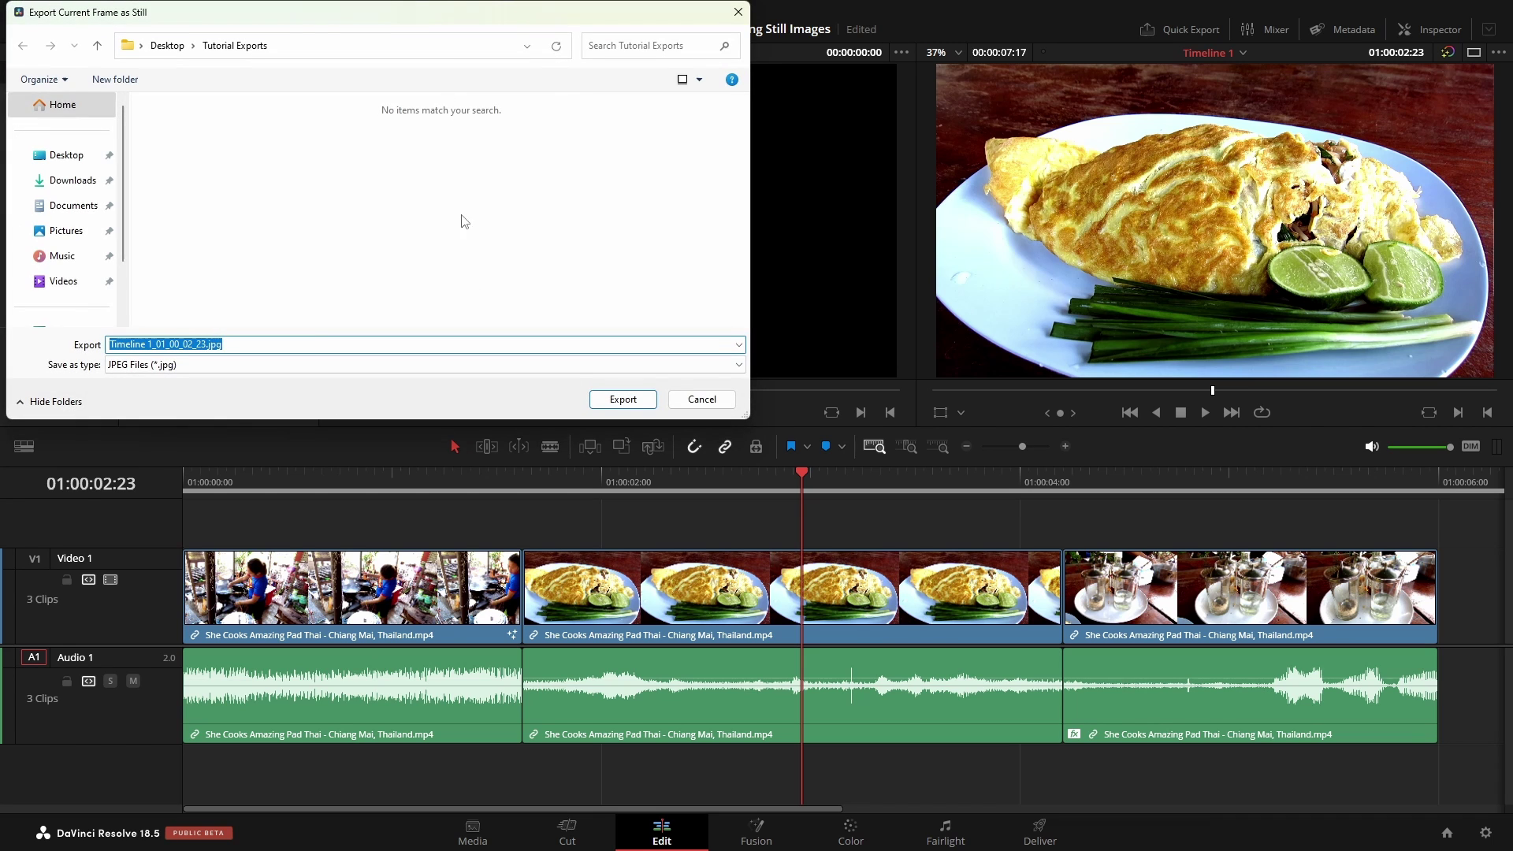
drag(396, 11, 433, 52)
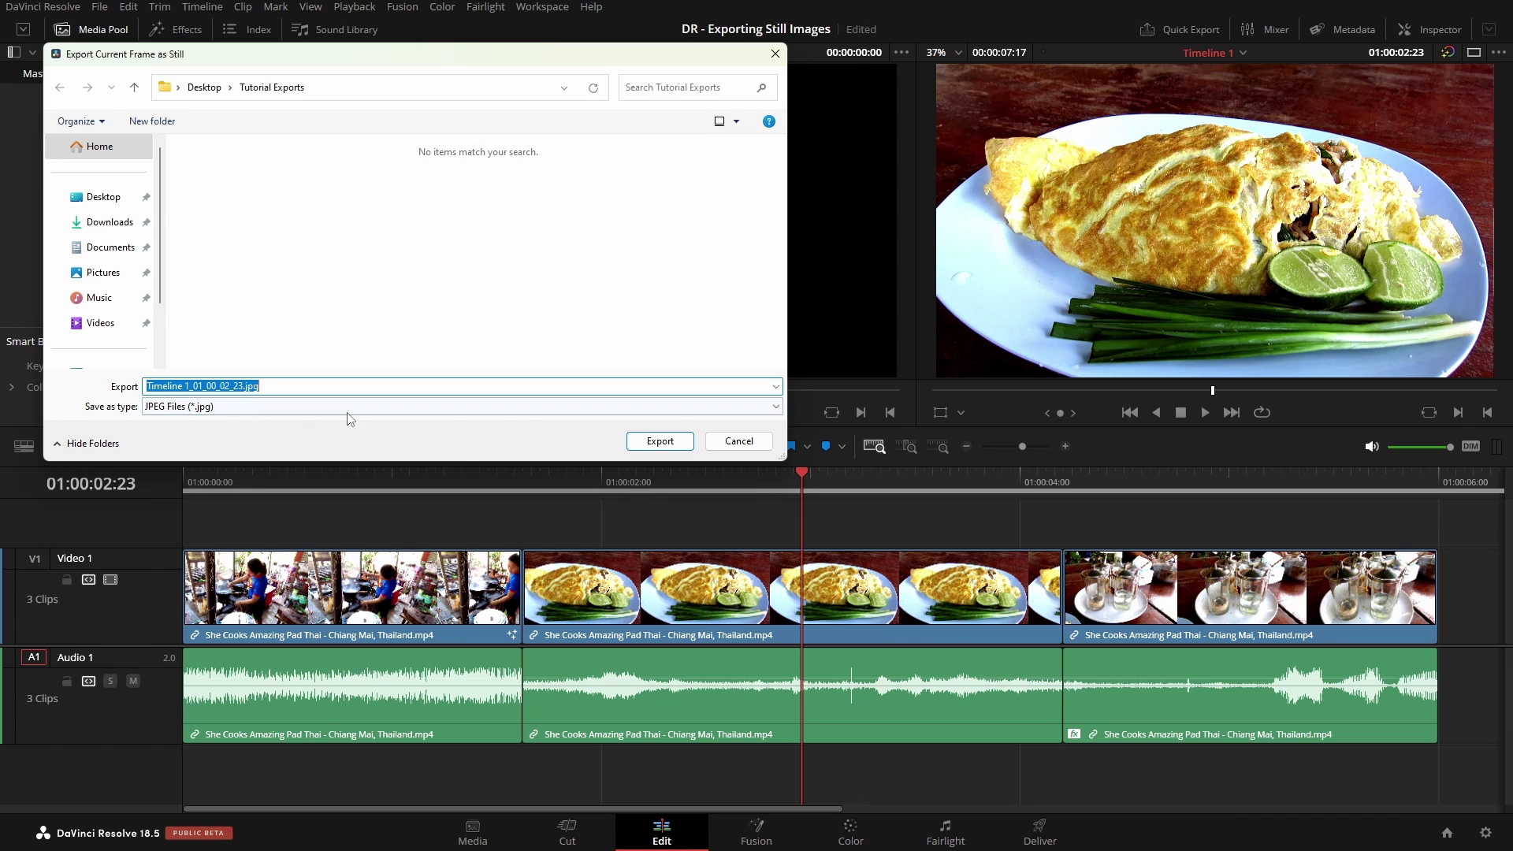
click(776, 406)
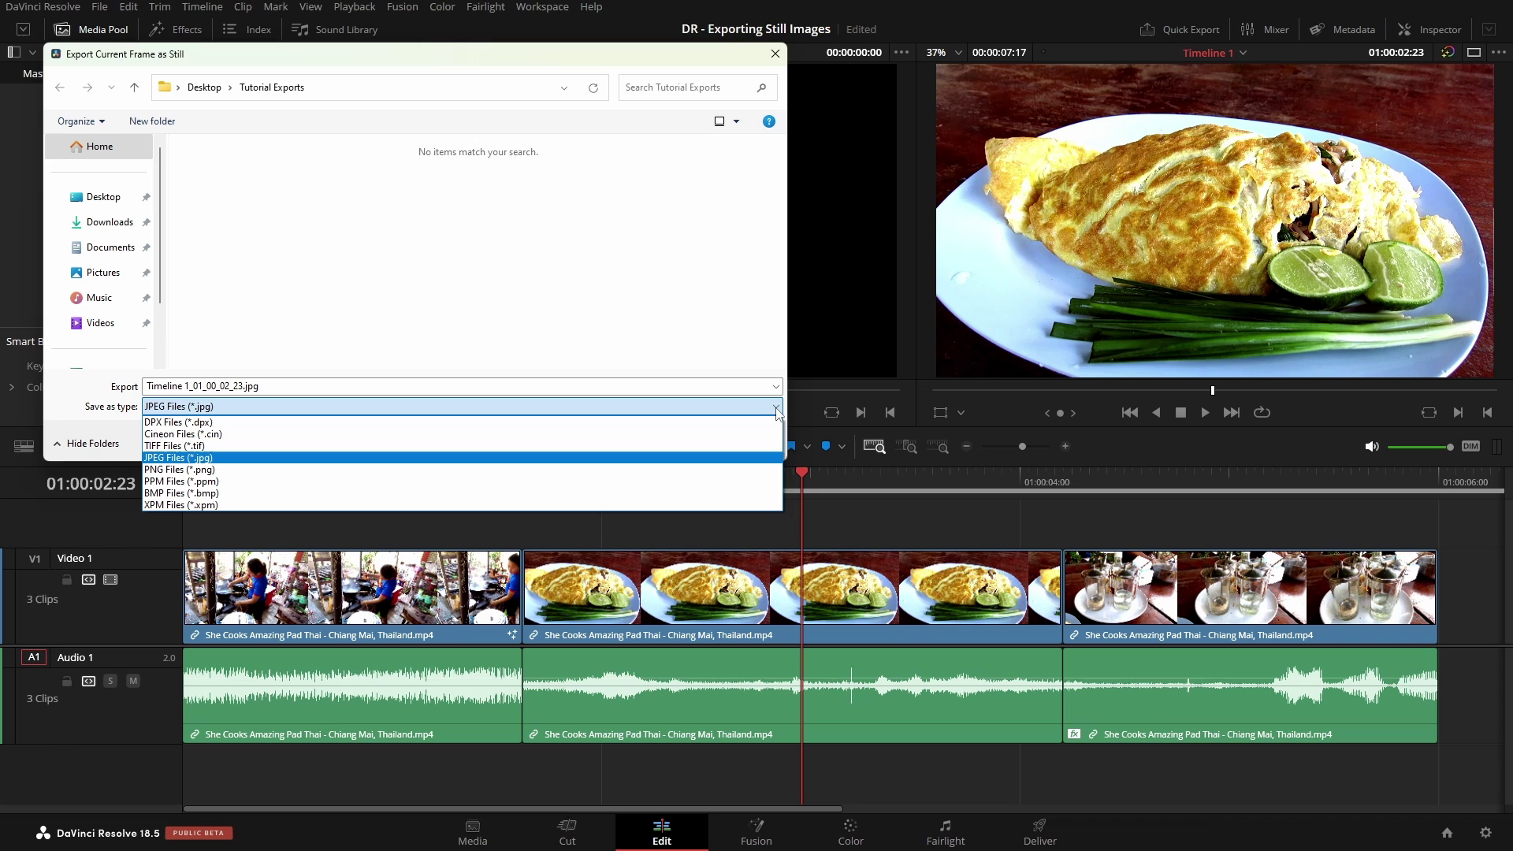
click(619, 313)
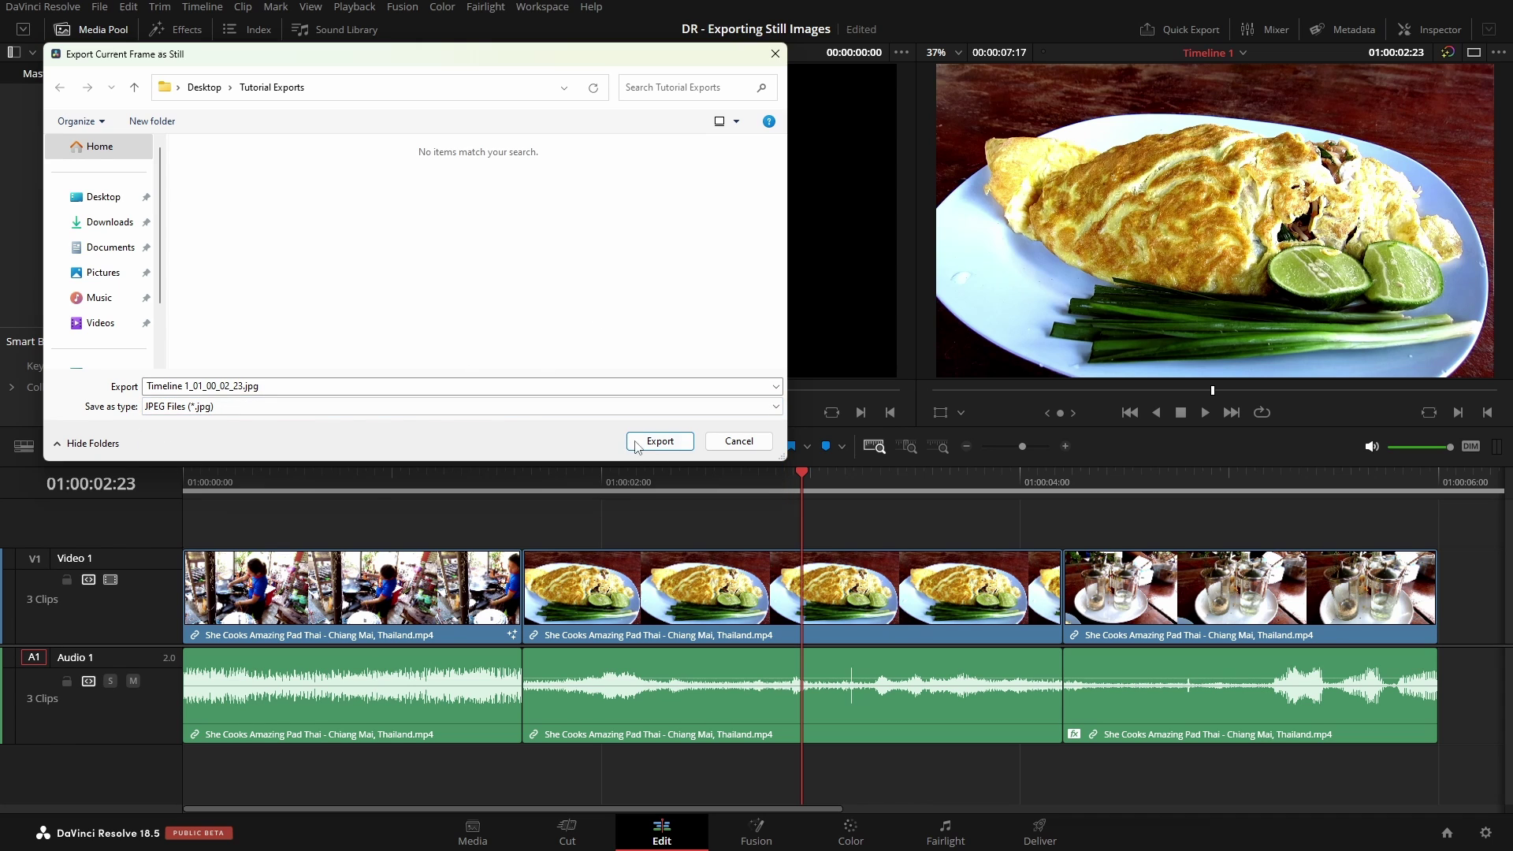
click(654, 446)
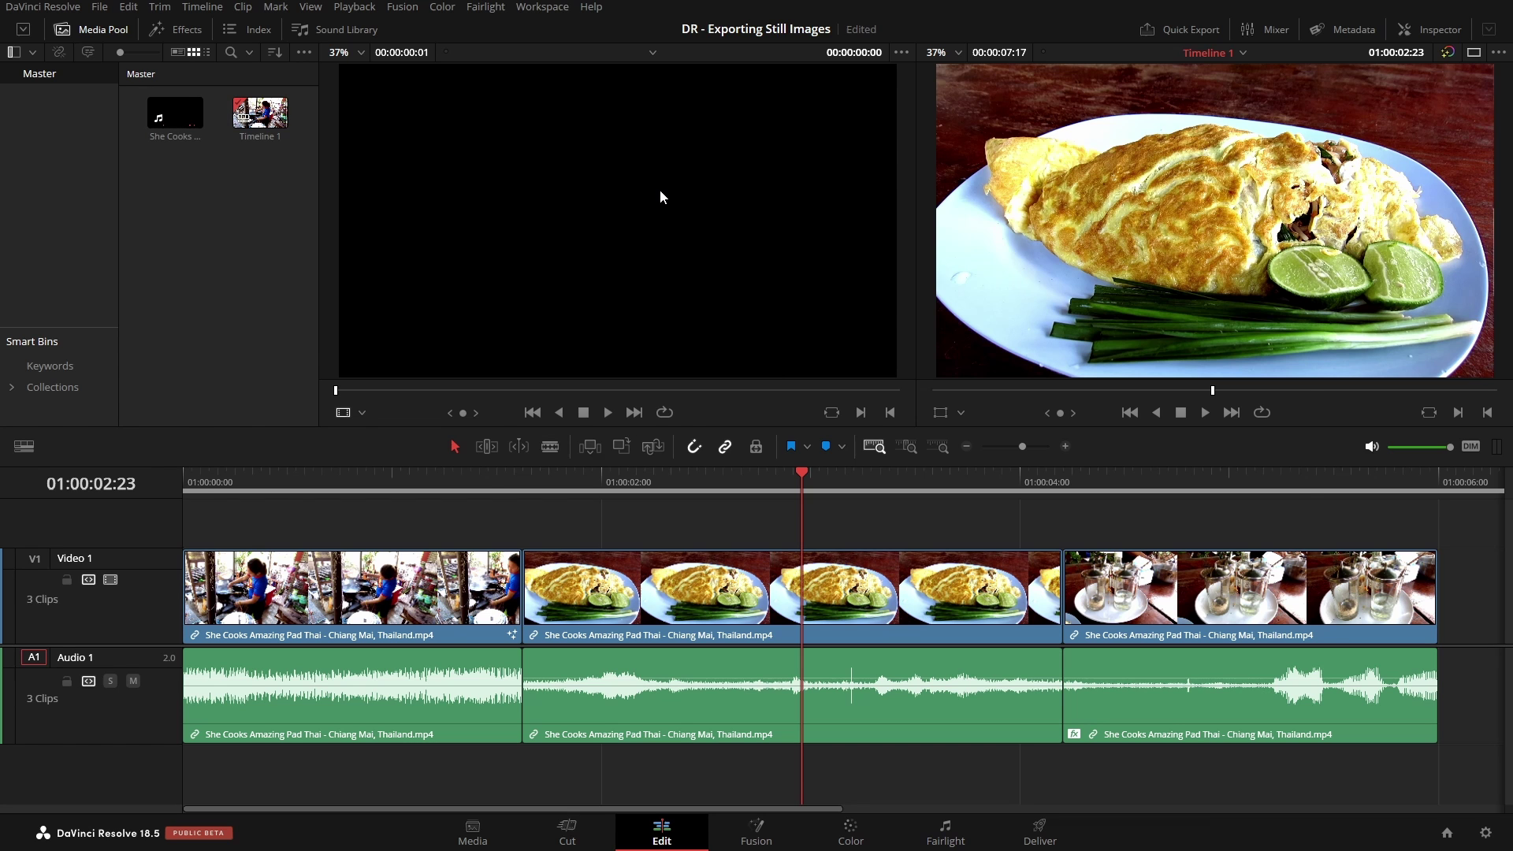
- Delete 'Timeline 1_01_00_02_23.jpg' from Tutorial Exports in File Explorer, then return to Resolve
key(alt+Tab)
key(alt+Tab)
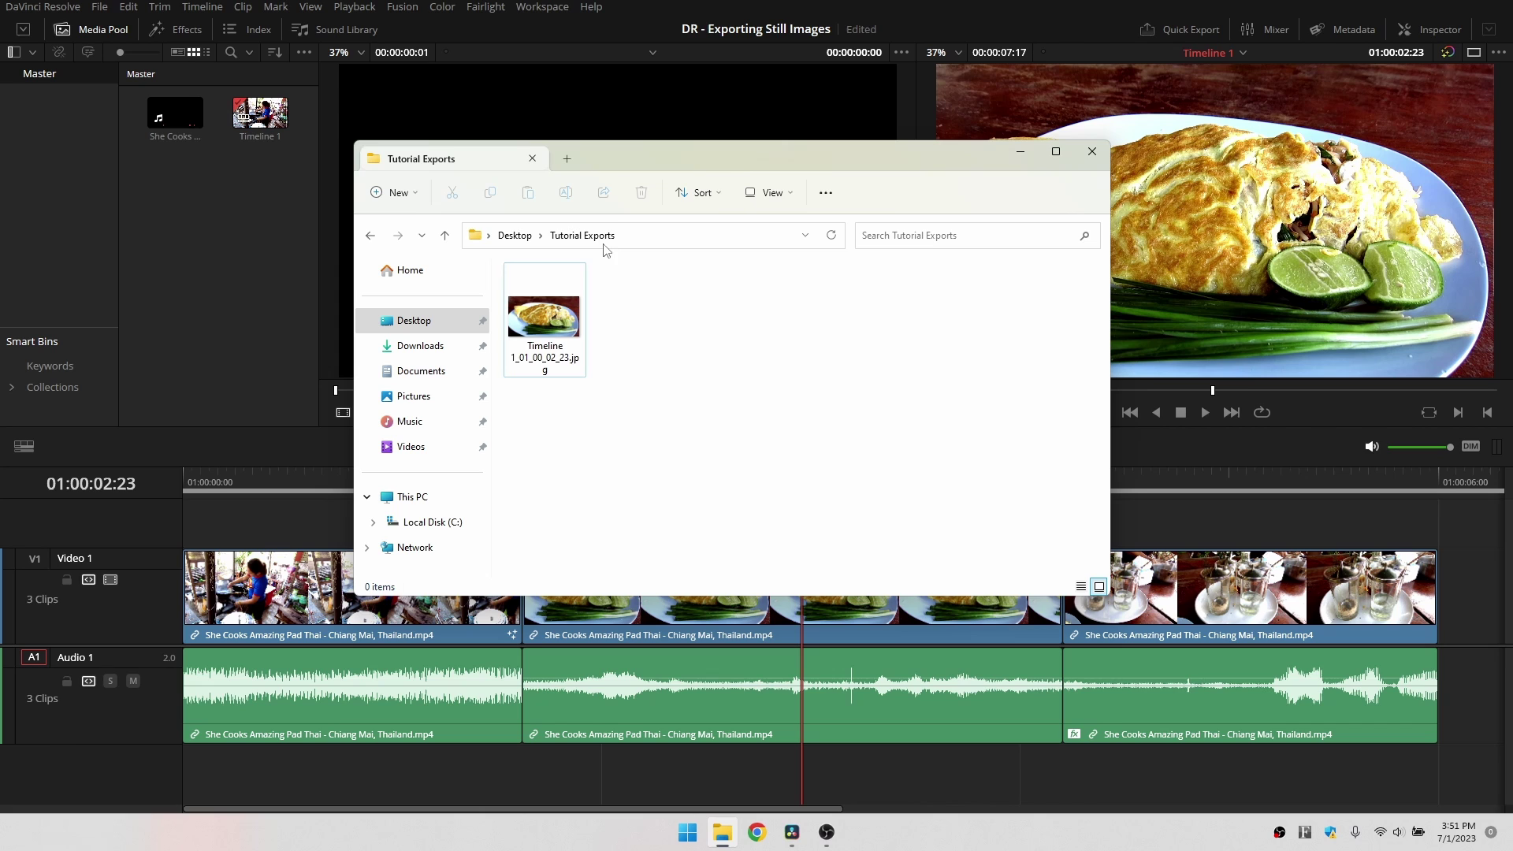
click(541, 296)
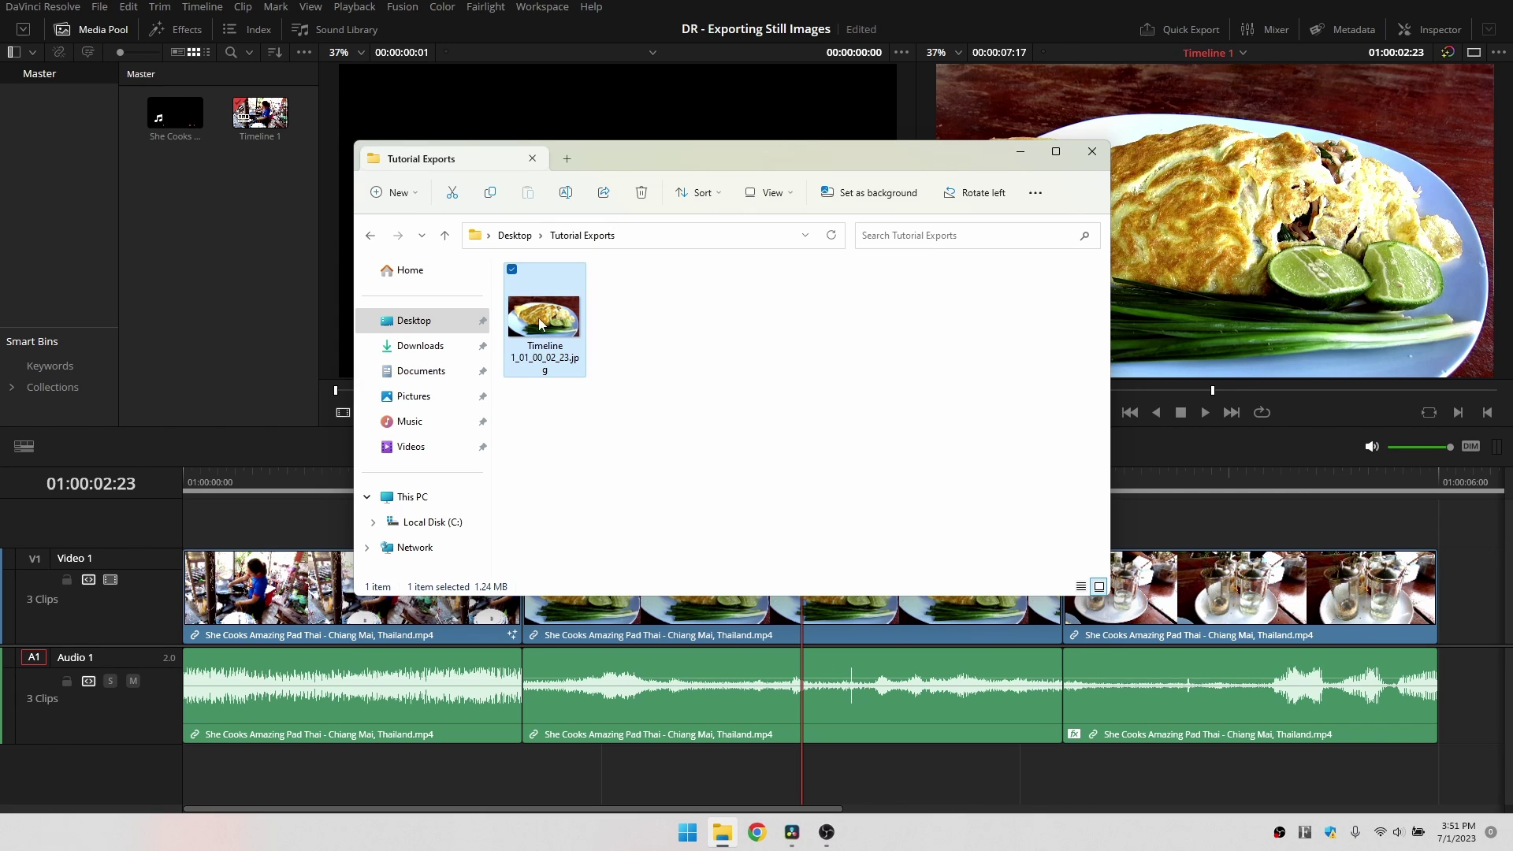
click(642, 197)
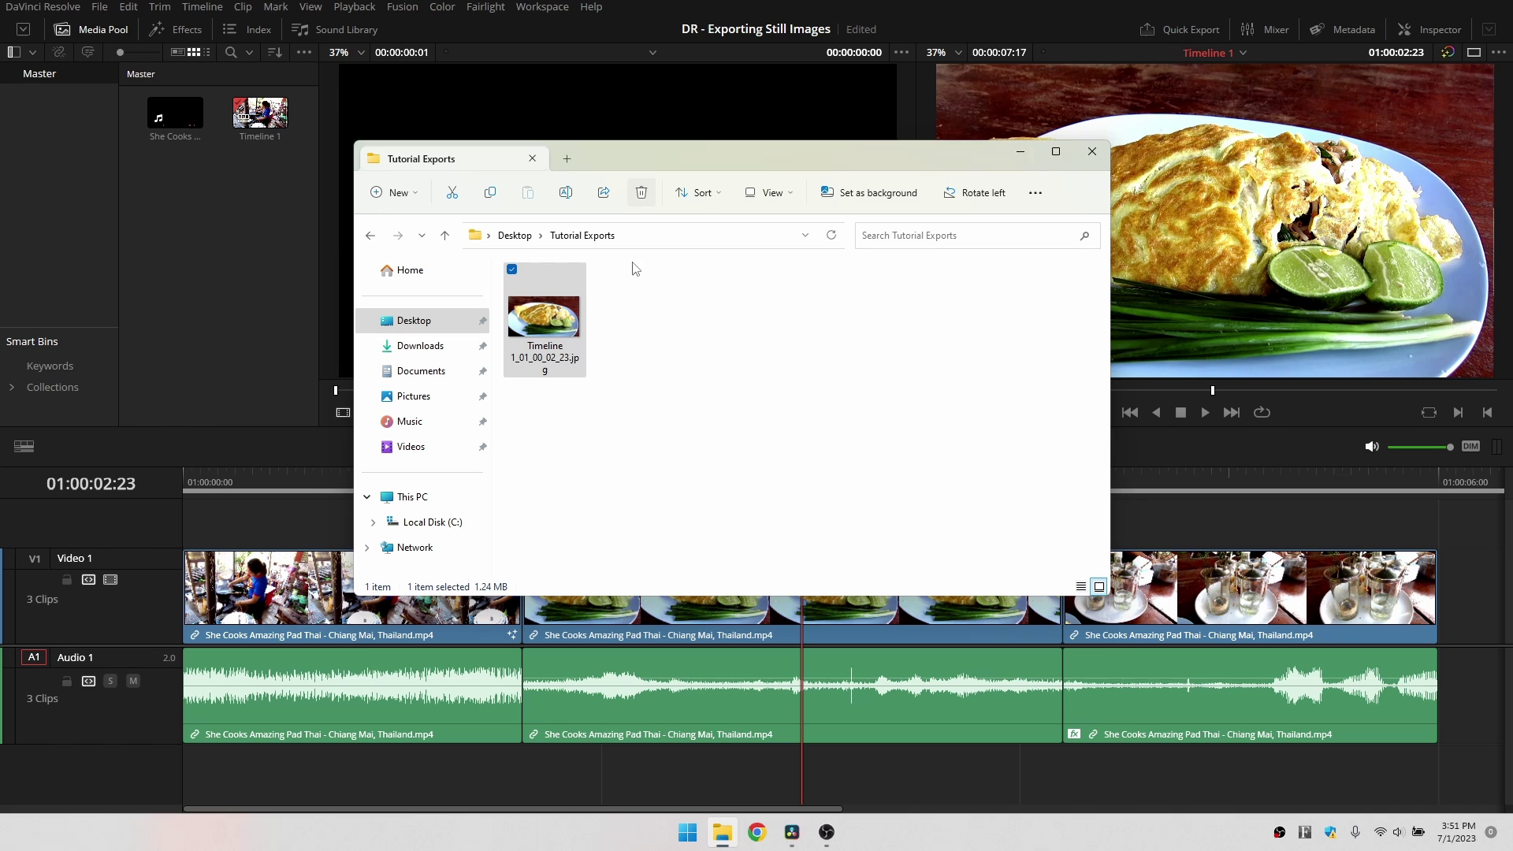
click(834, 455)
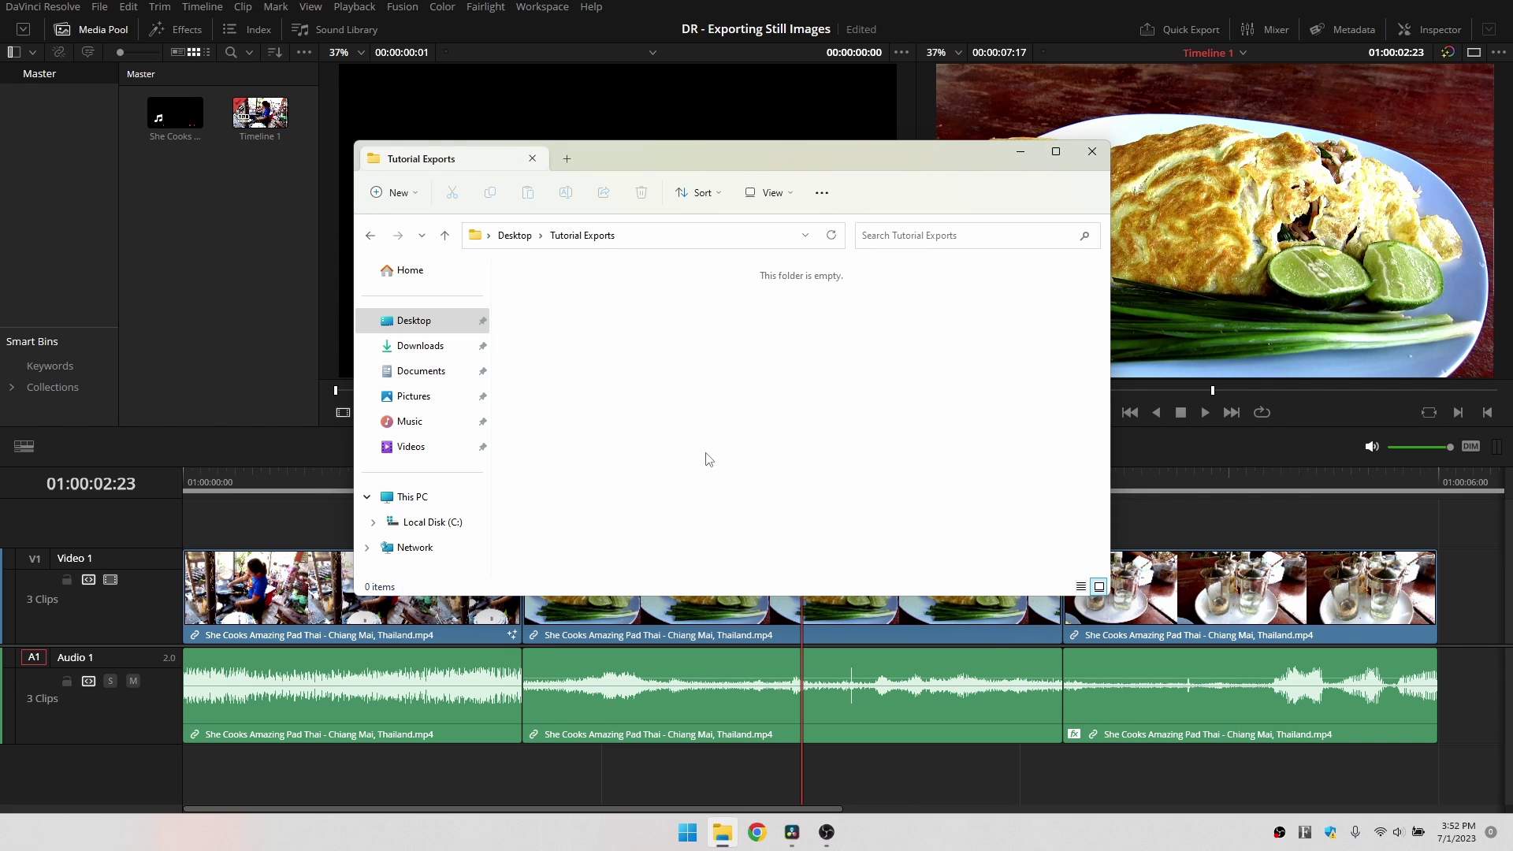
key(alt+Tab)
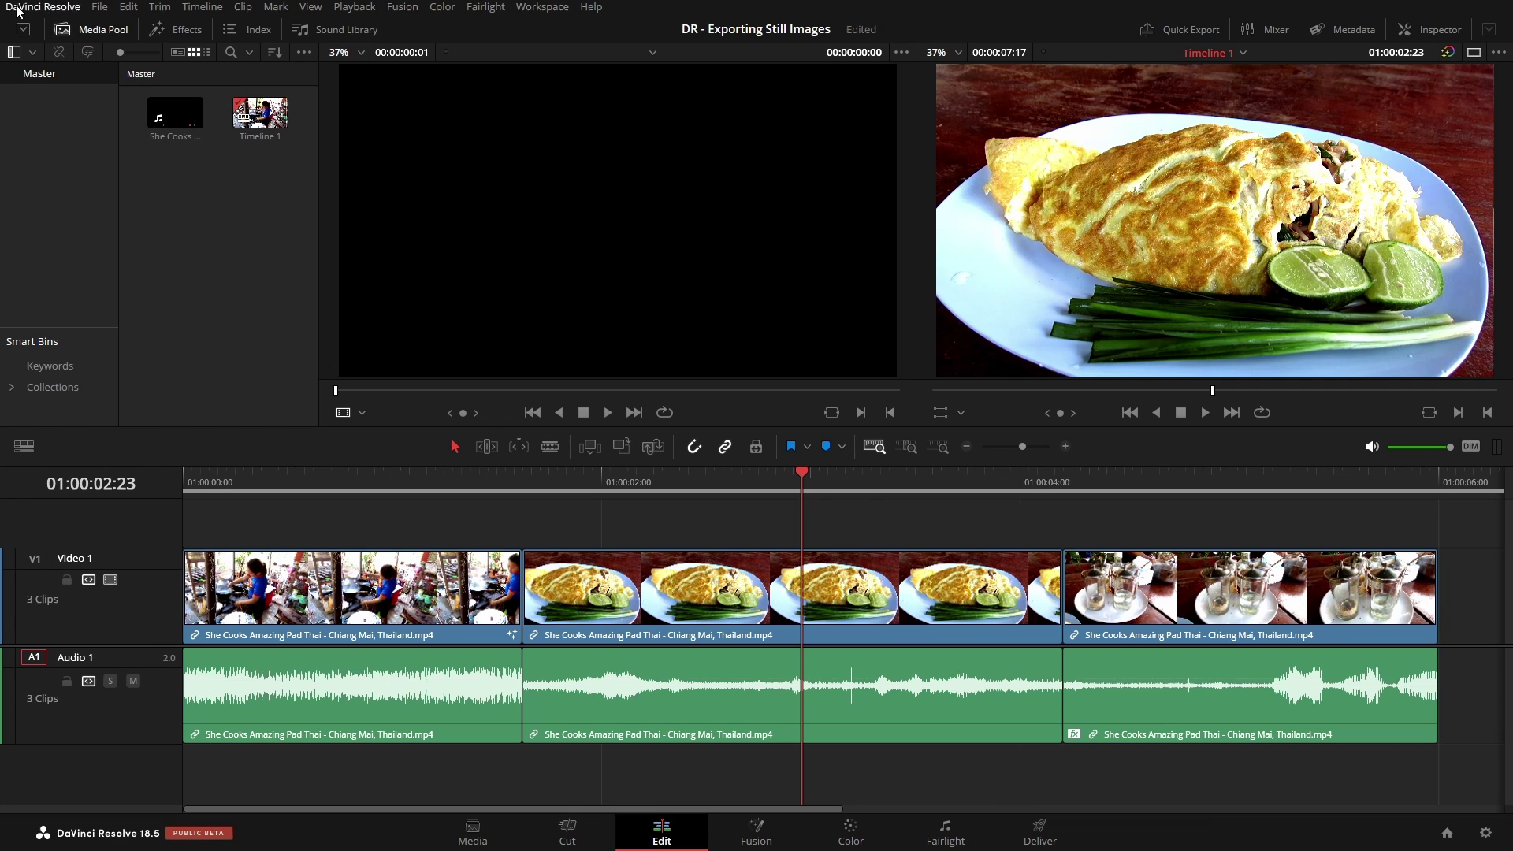
- In Keyboard Customization, assign Shift+X to File > Export > Current Frame as Still and save
click(48, 8)
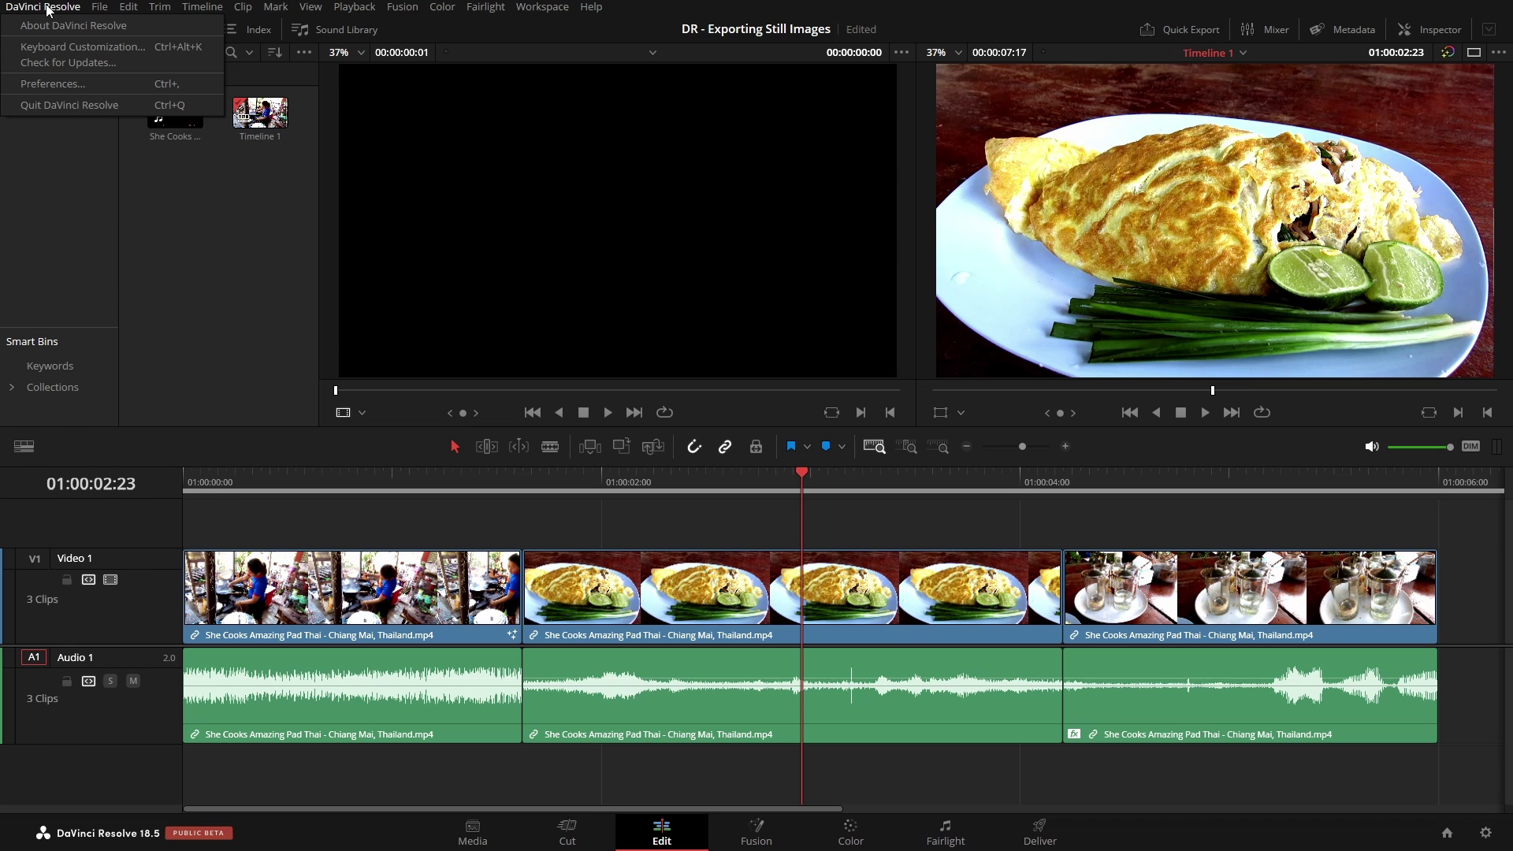
click(130, 53)
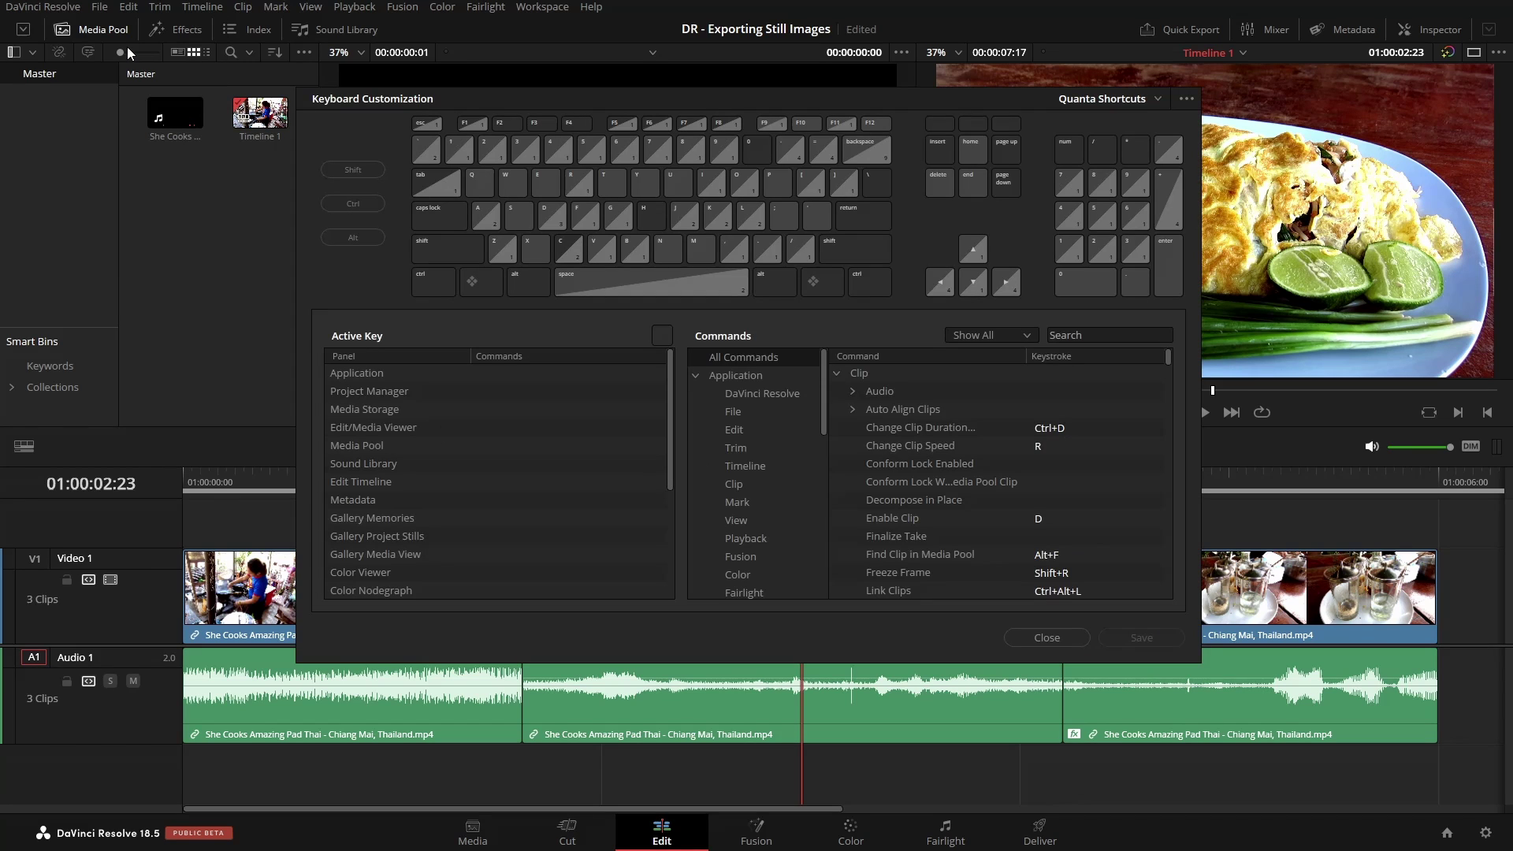
click(1099, 334)
text(export)
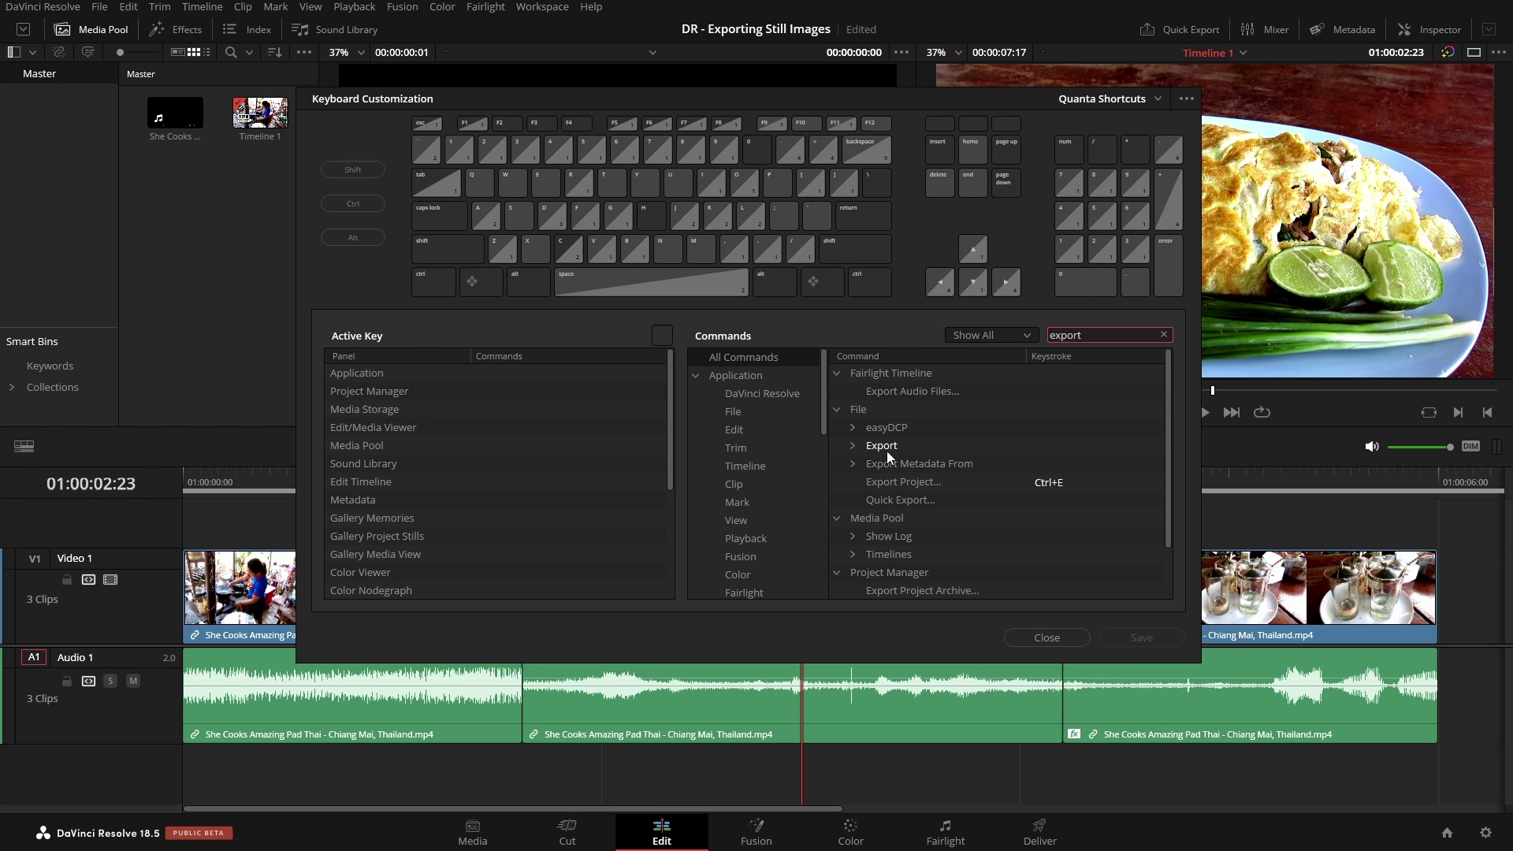
click(855, 446)
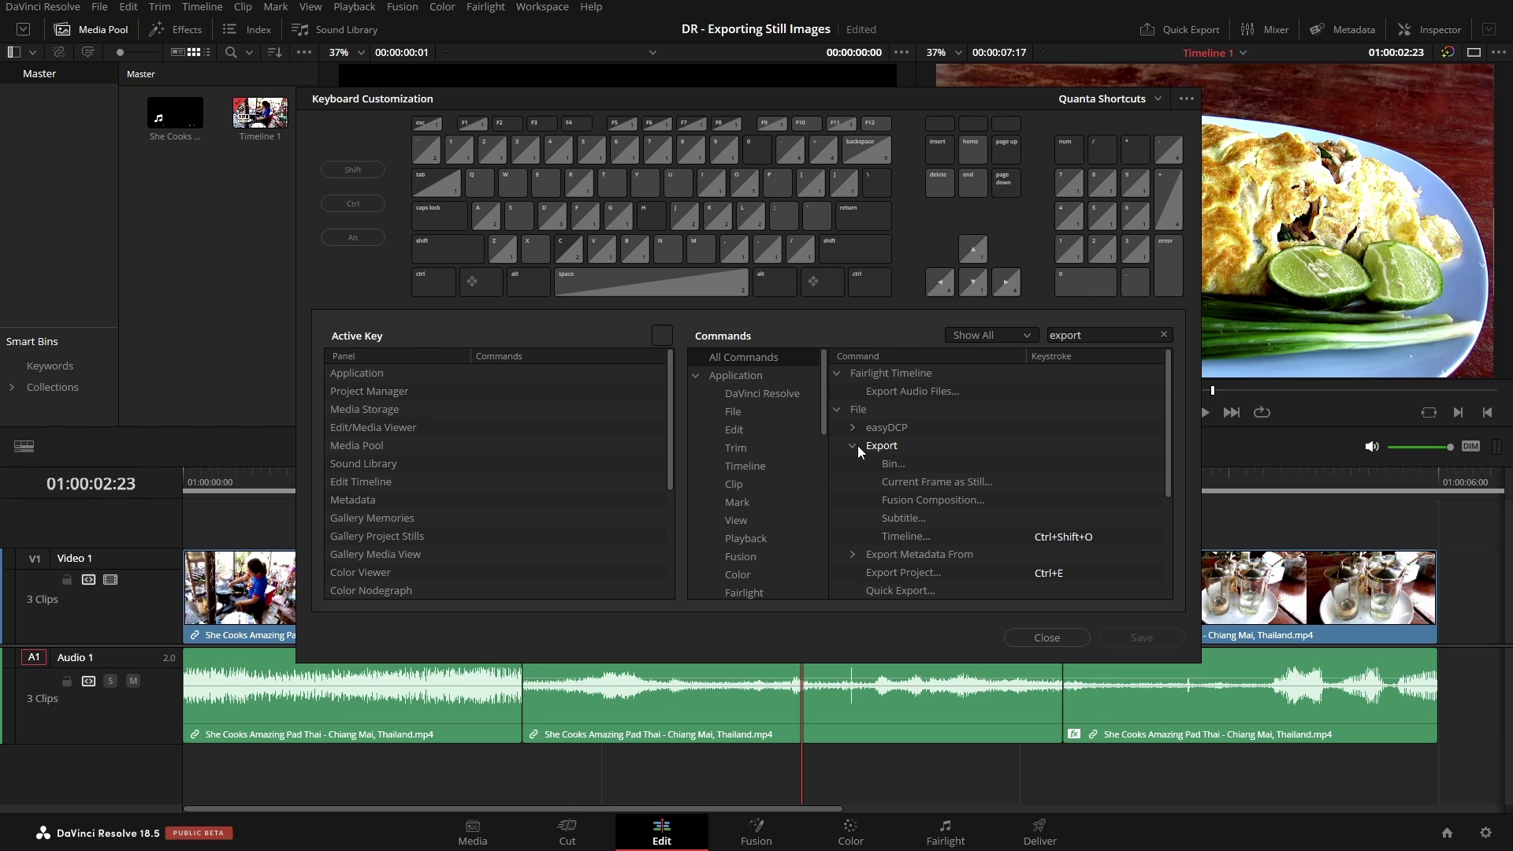
click(918, 481)
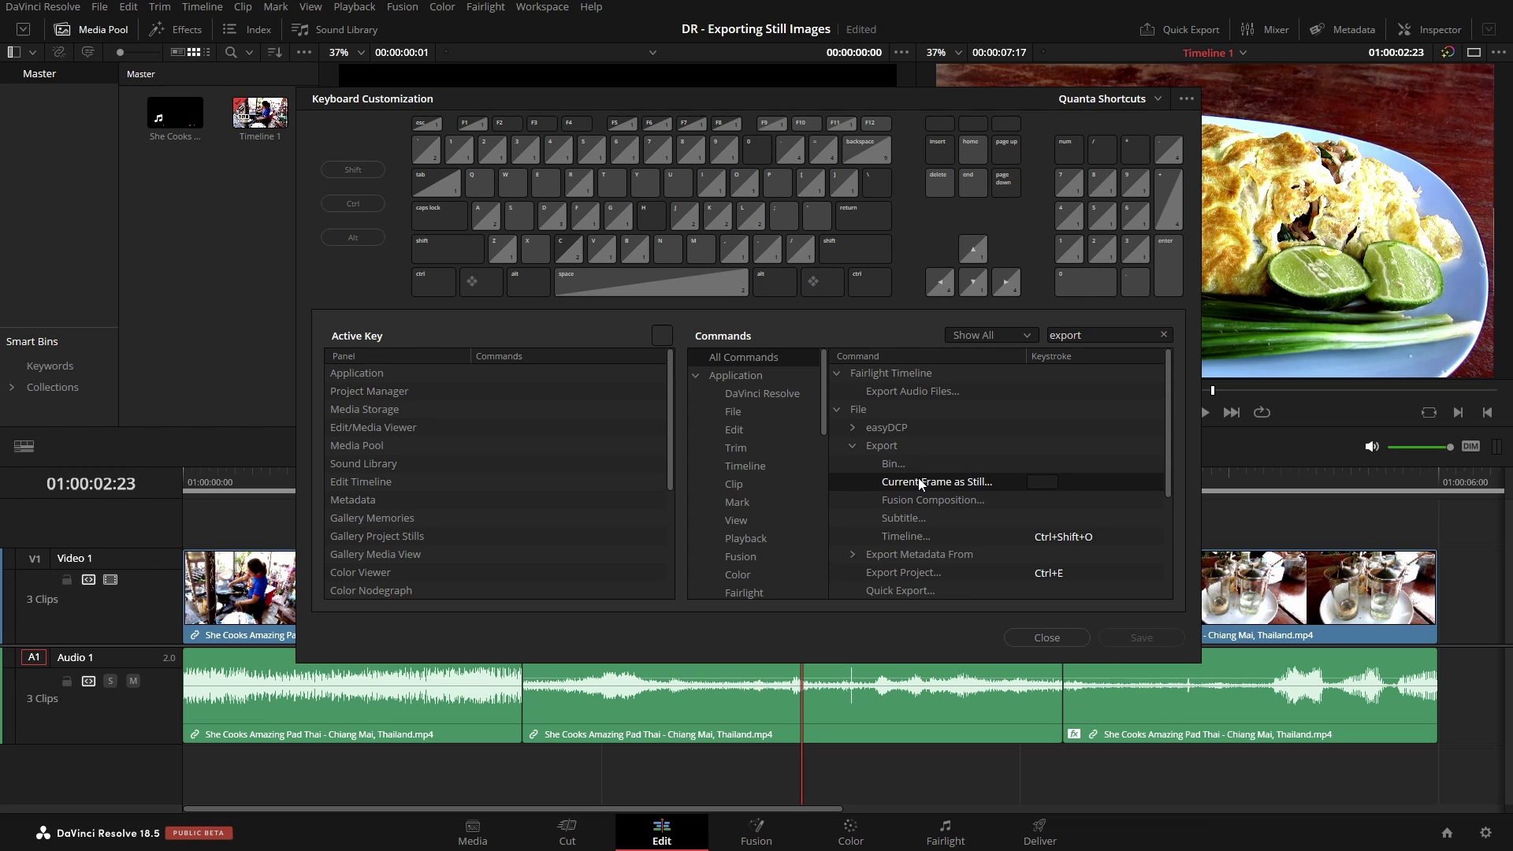
click(1040, 484)
key(shift+x)
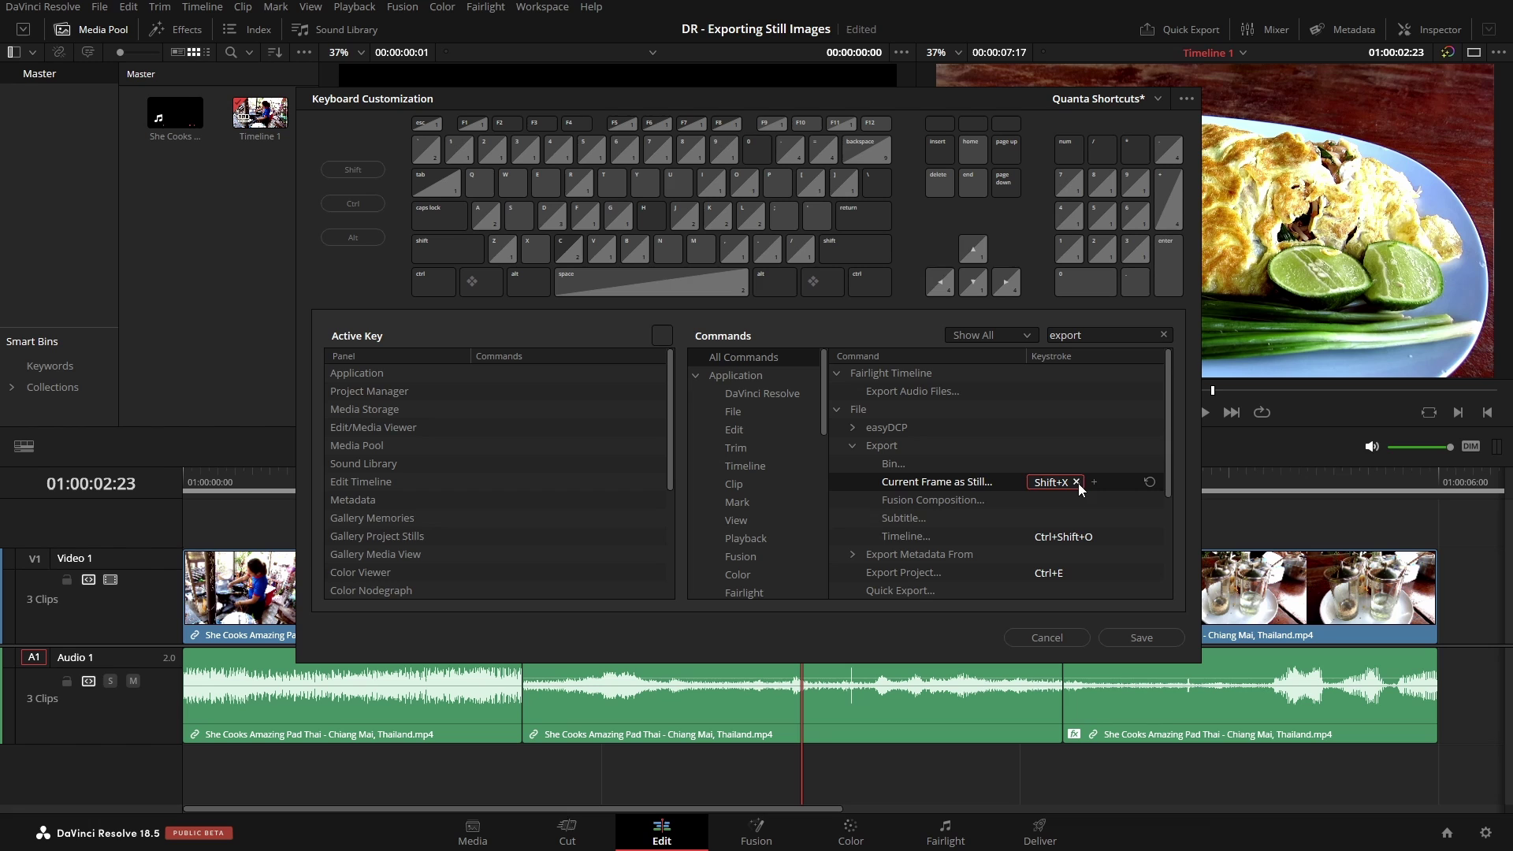
click(1143, 638)
click(1052, 638)
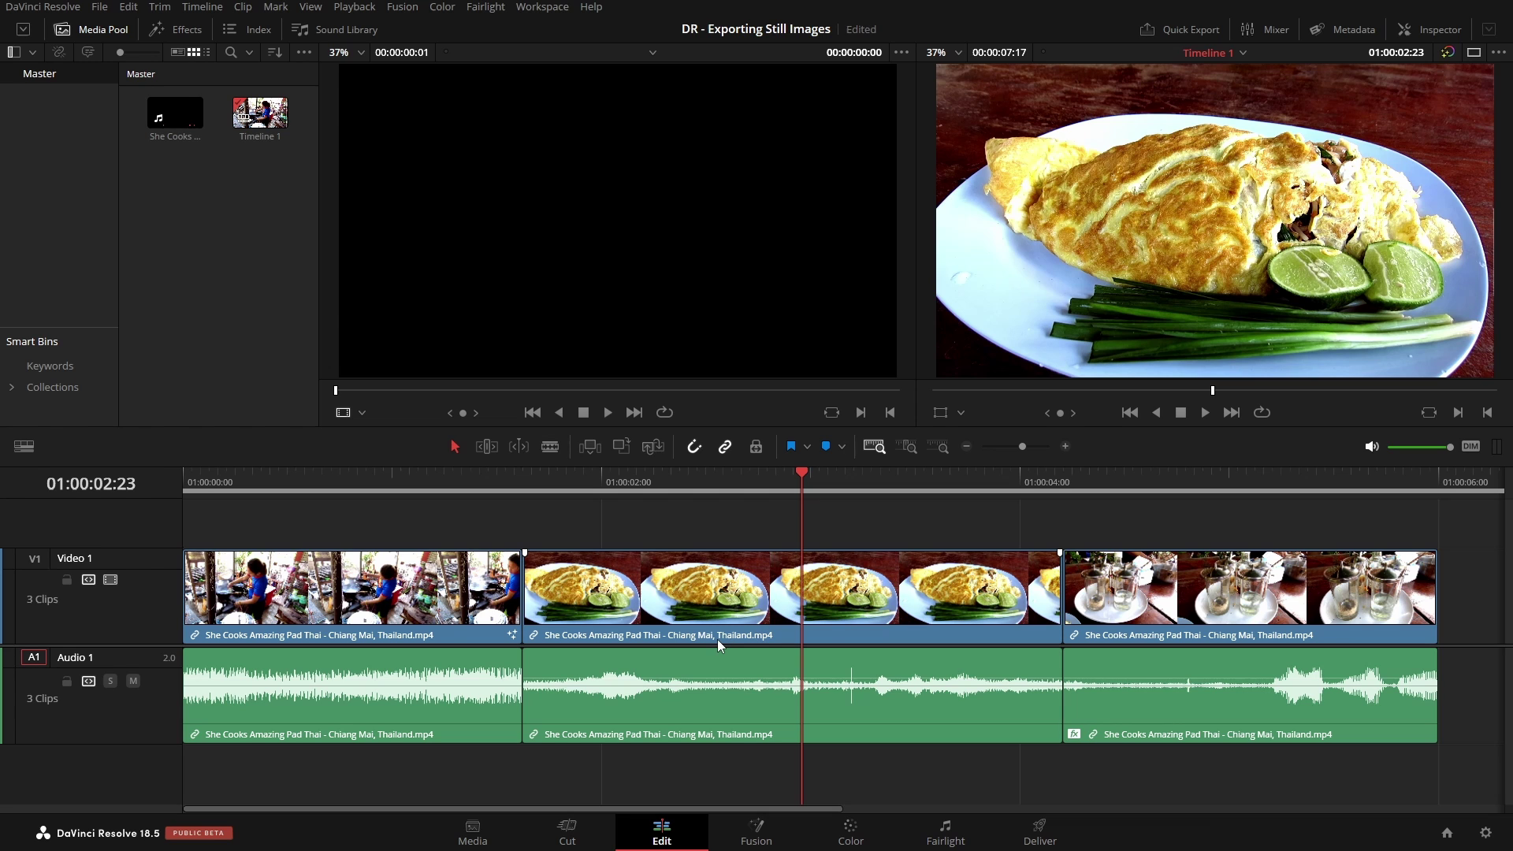
- Test the still-export shortcut and cancel it, then park at 01:00:00:13 on the Color page
key(ctrl+shift+e)
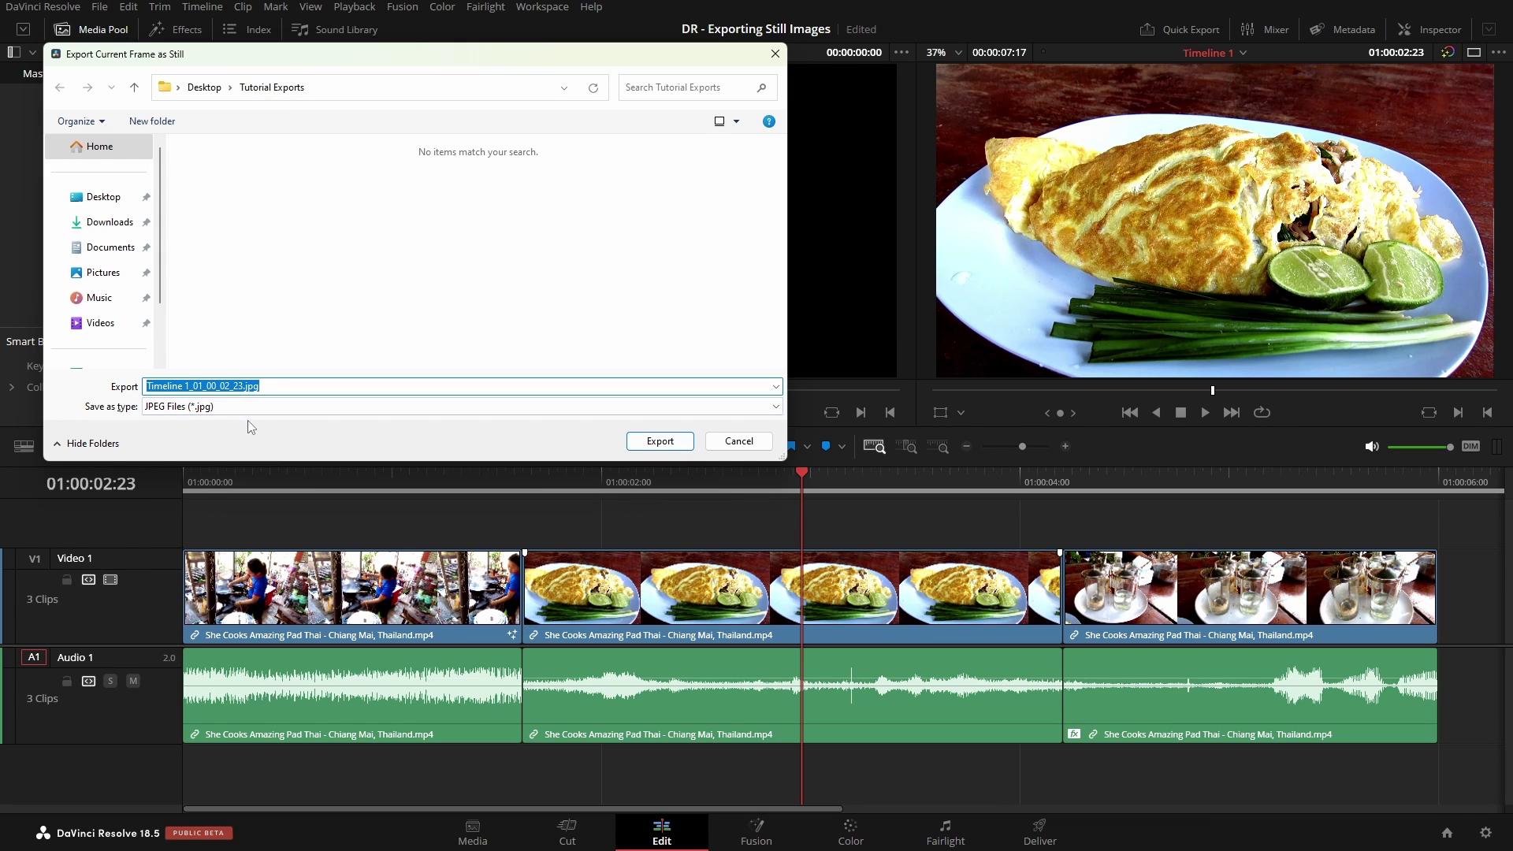
click(739, 441)
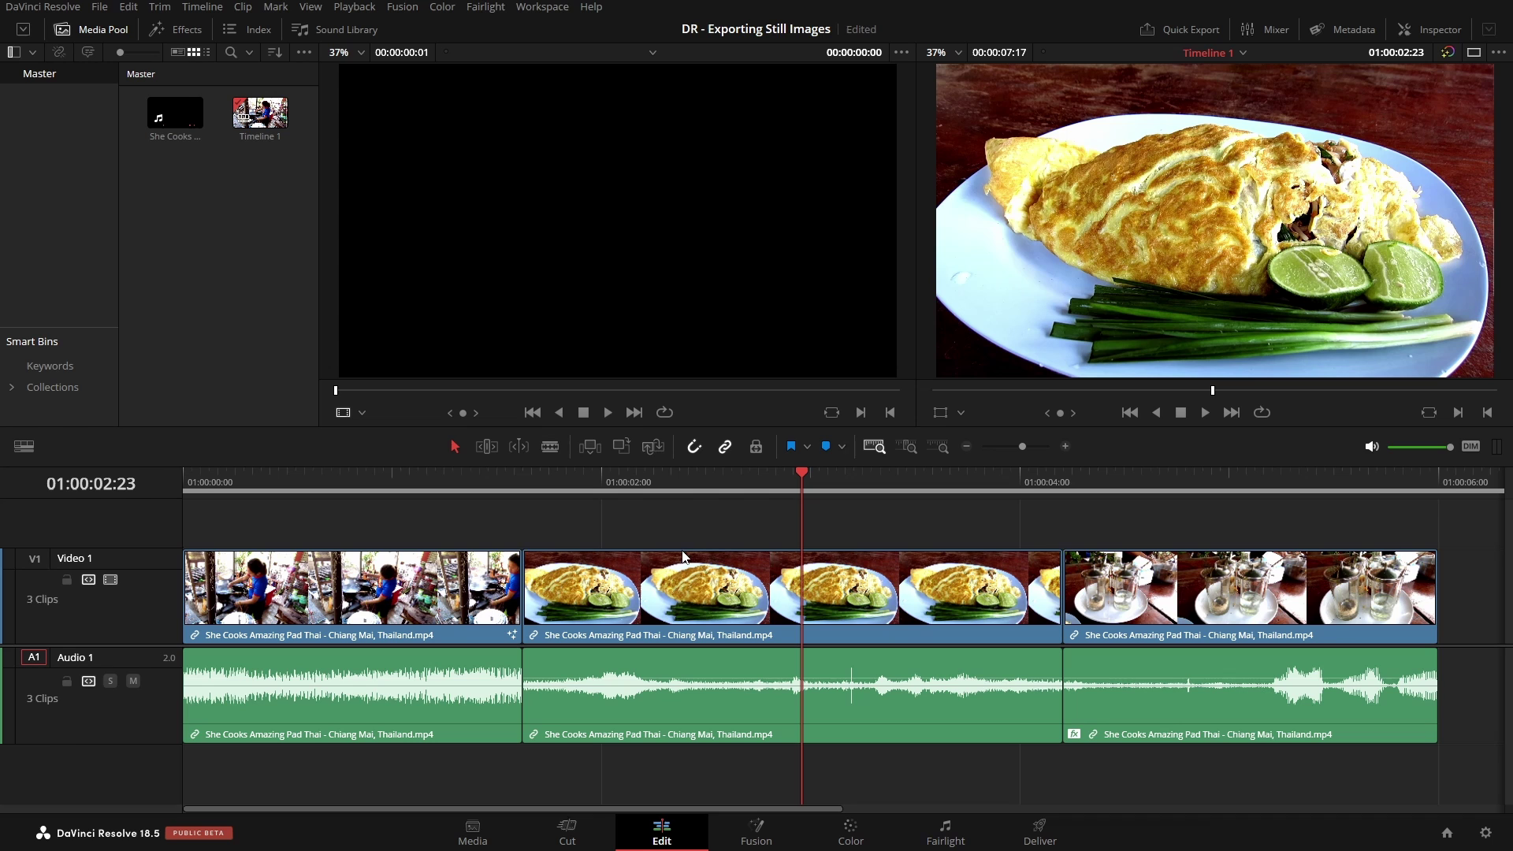
click(299, 482)
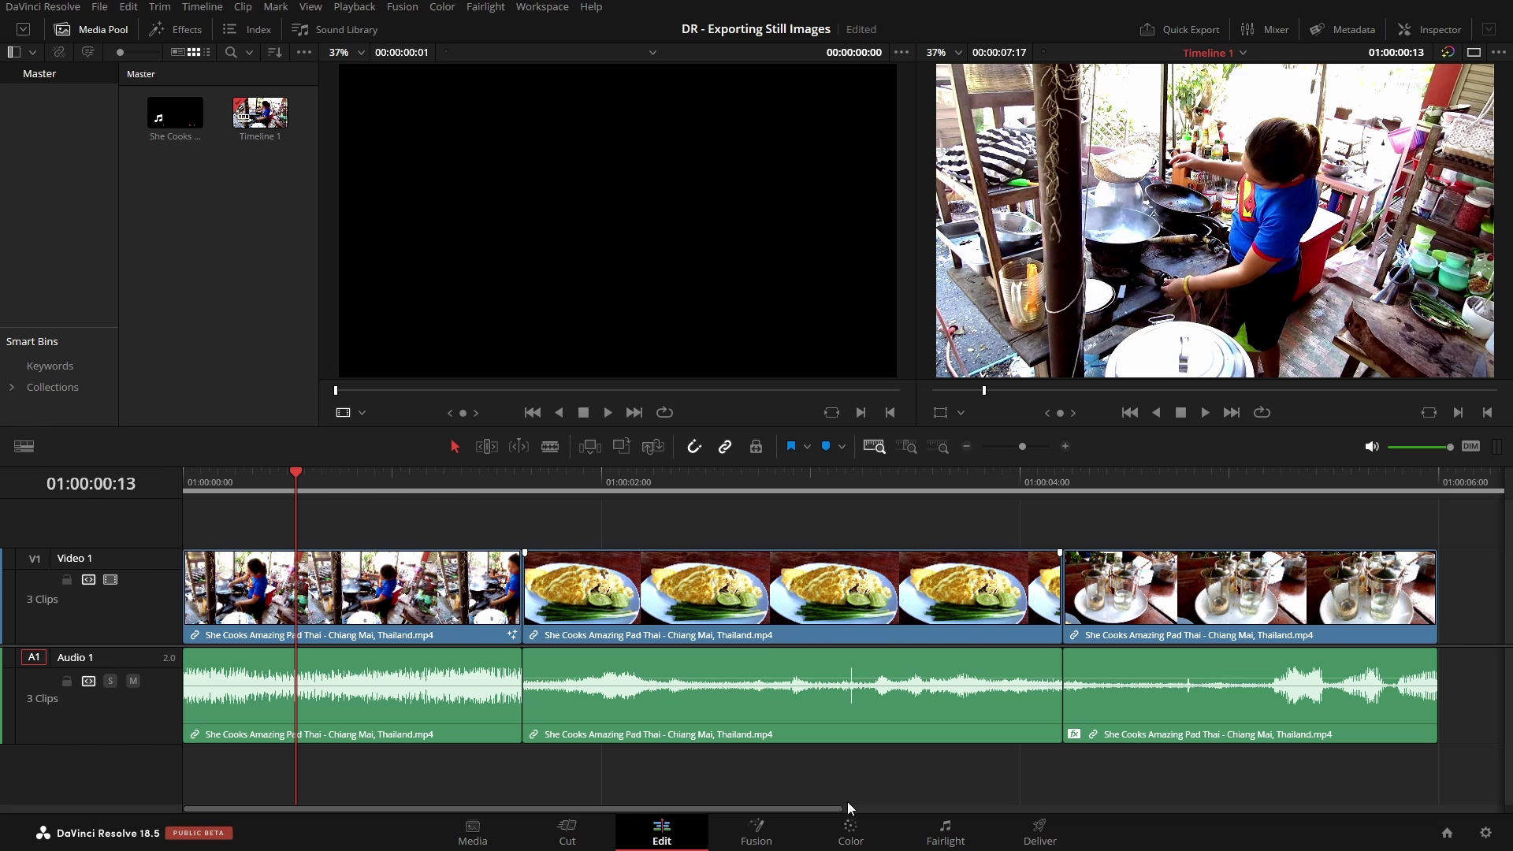
click(851, 831)
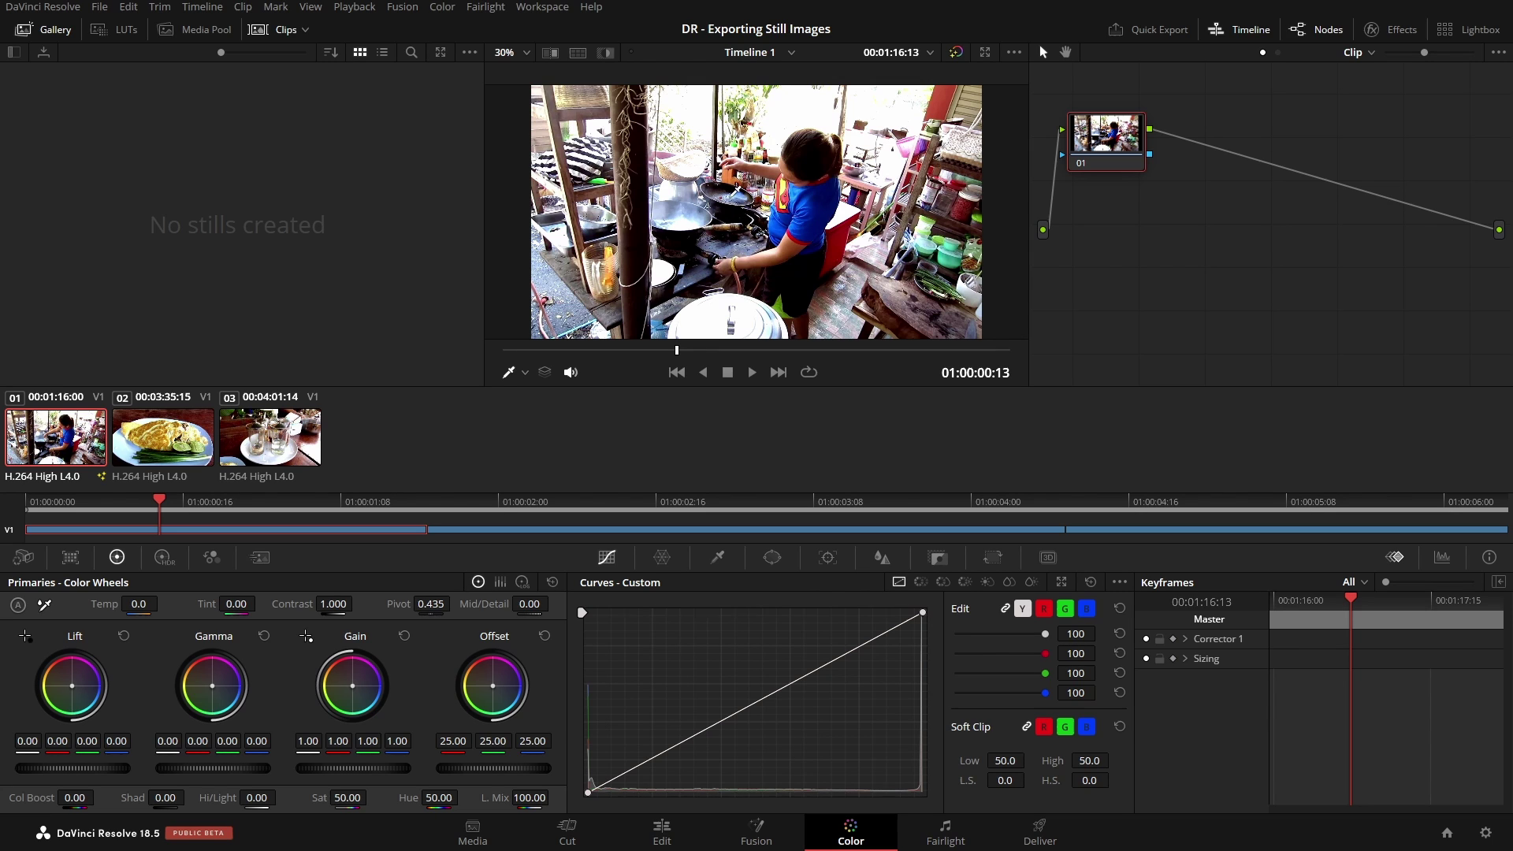
- Grab the 01:00:00:13 cooking frame as gallery still 1.1.1, then refresh the Gallery
right_click(732, 201)
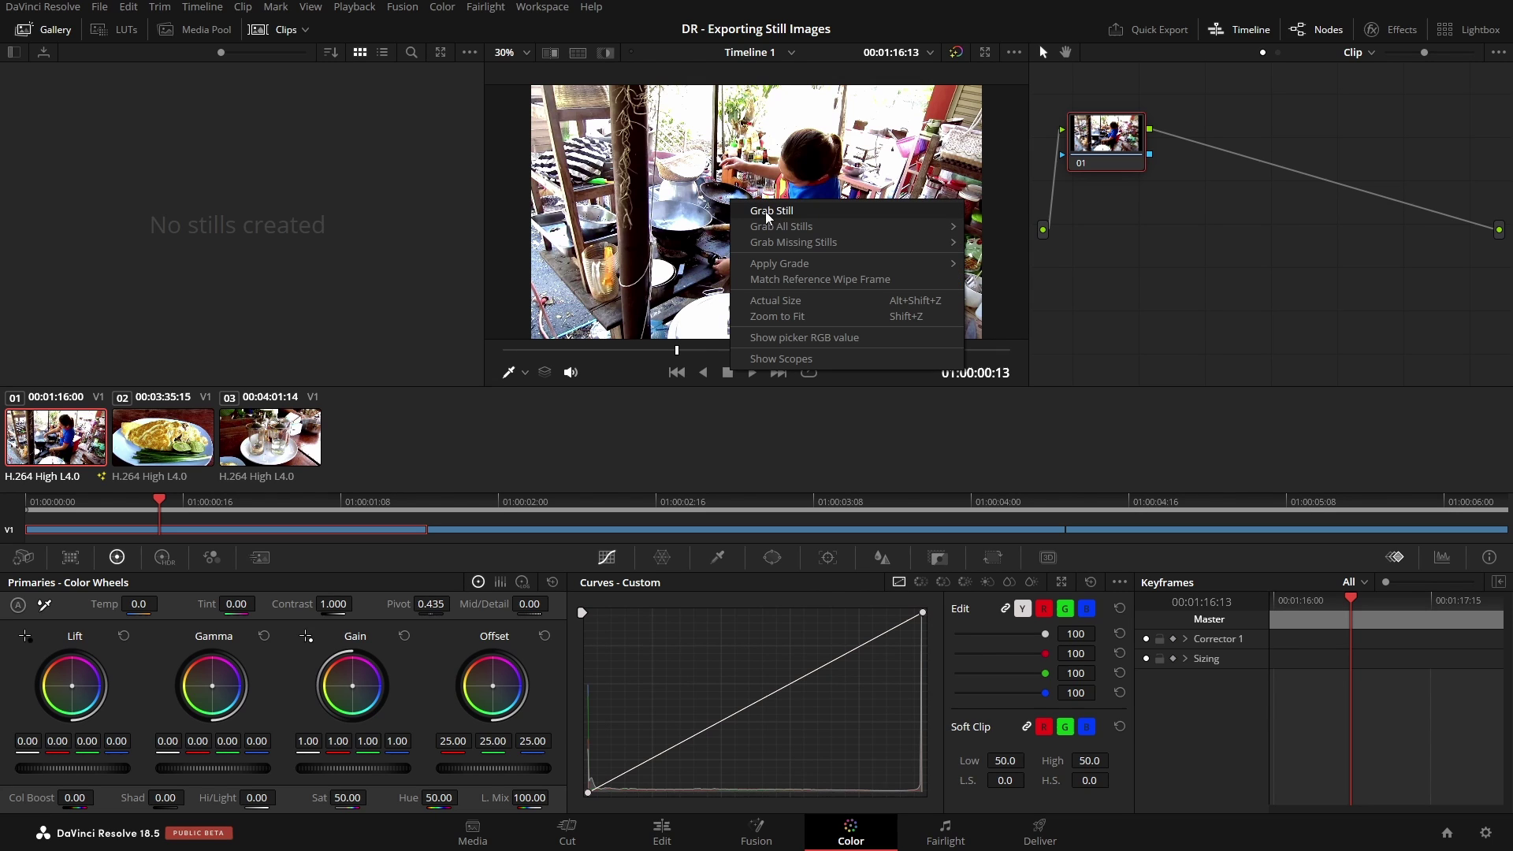
click(804, 215)
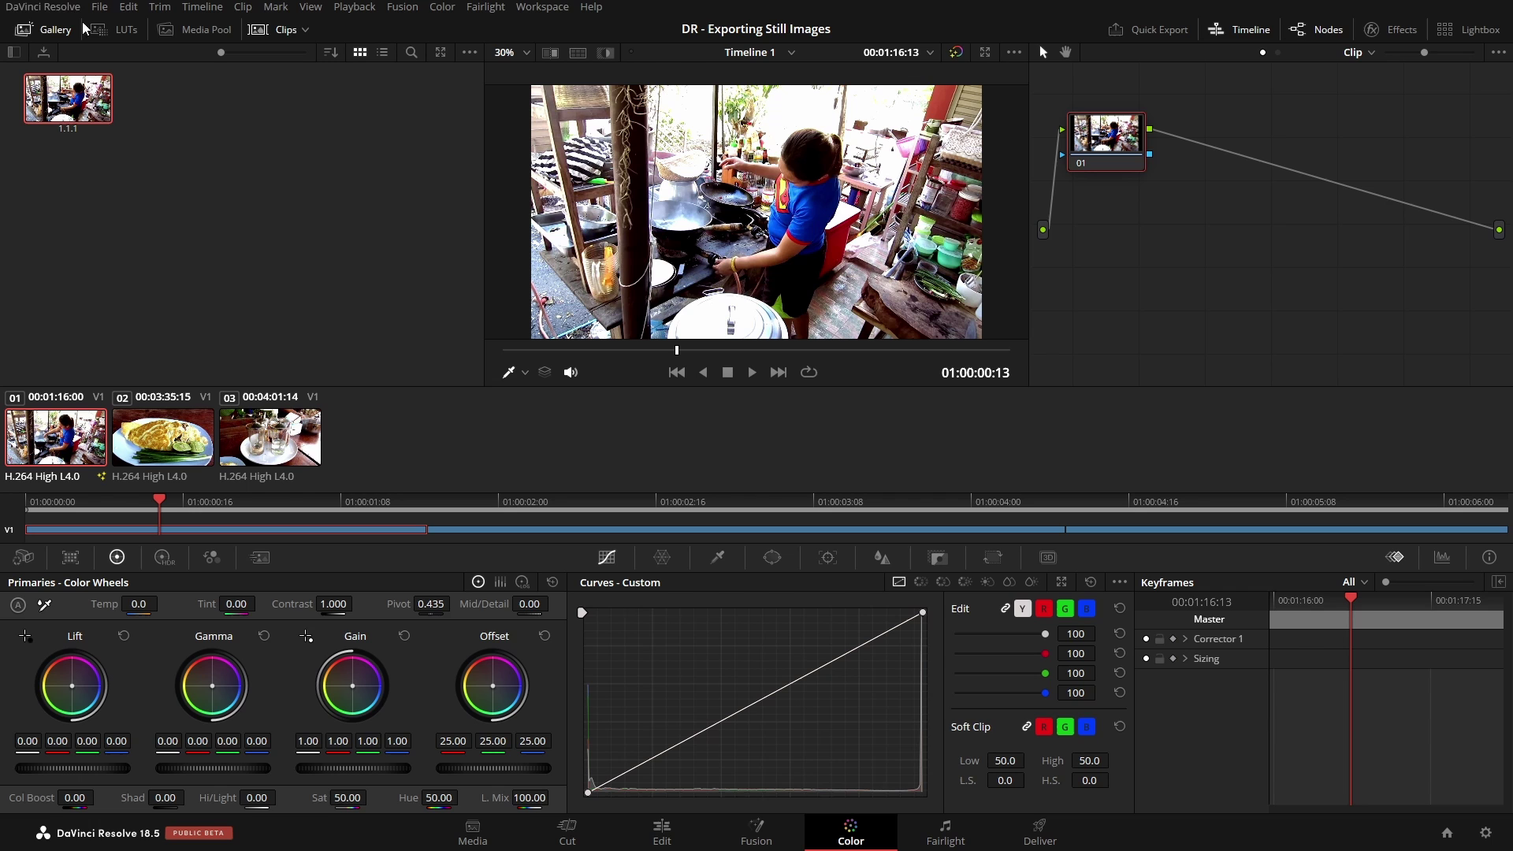
click(52, 31)
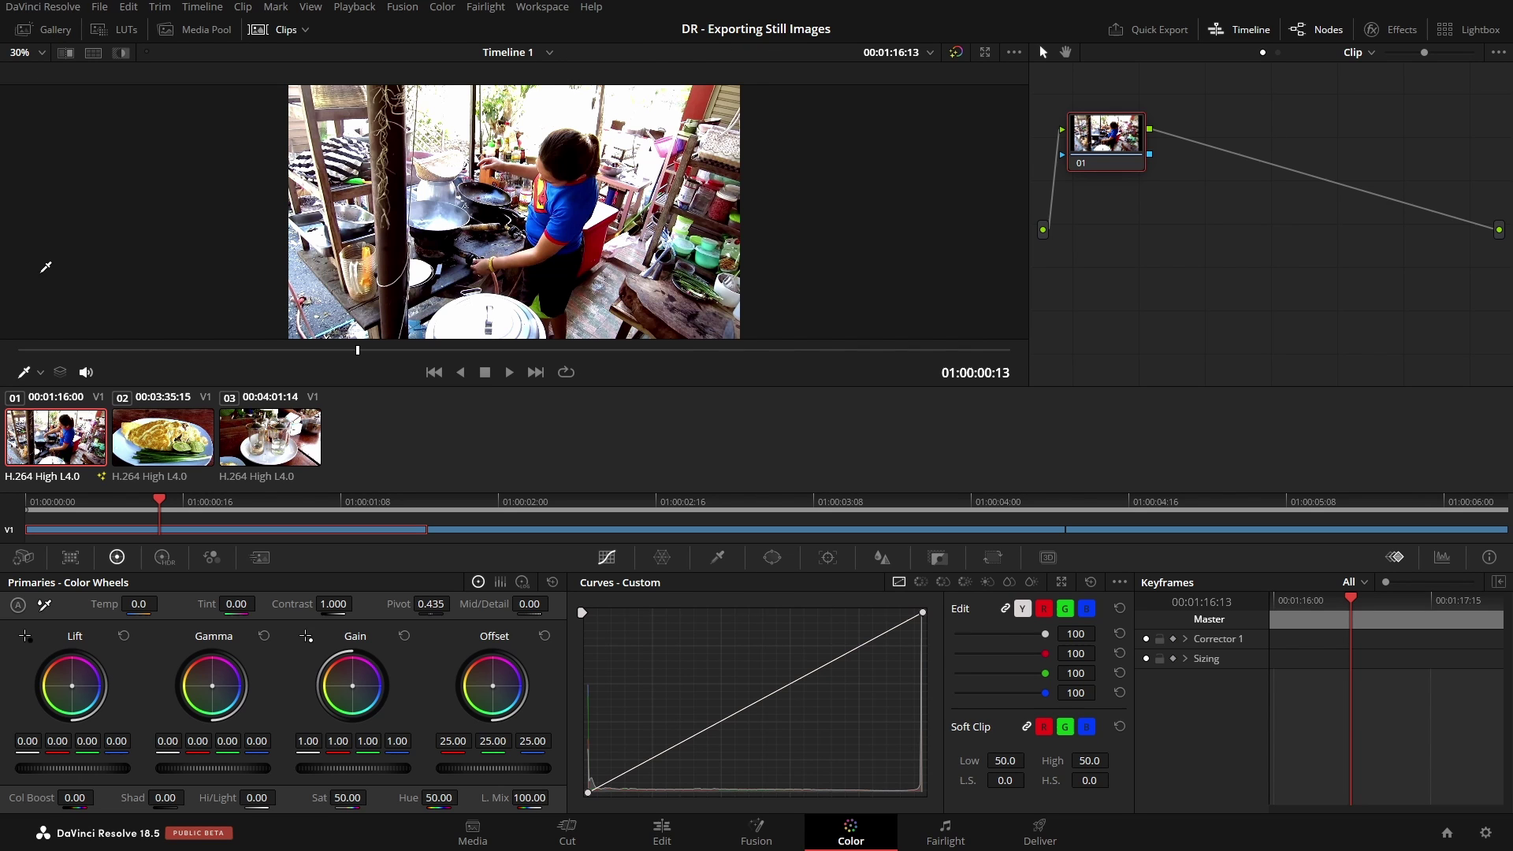
click(49, 31)
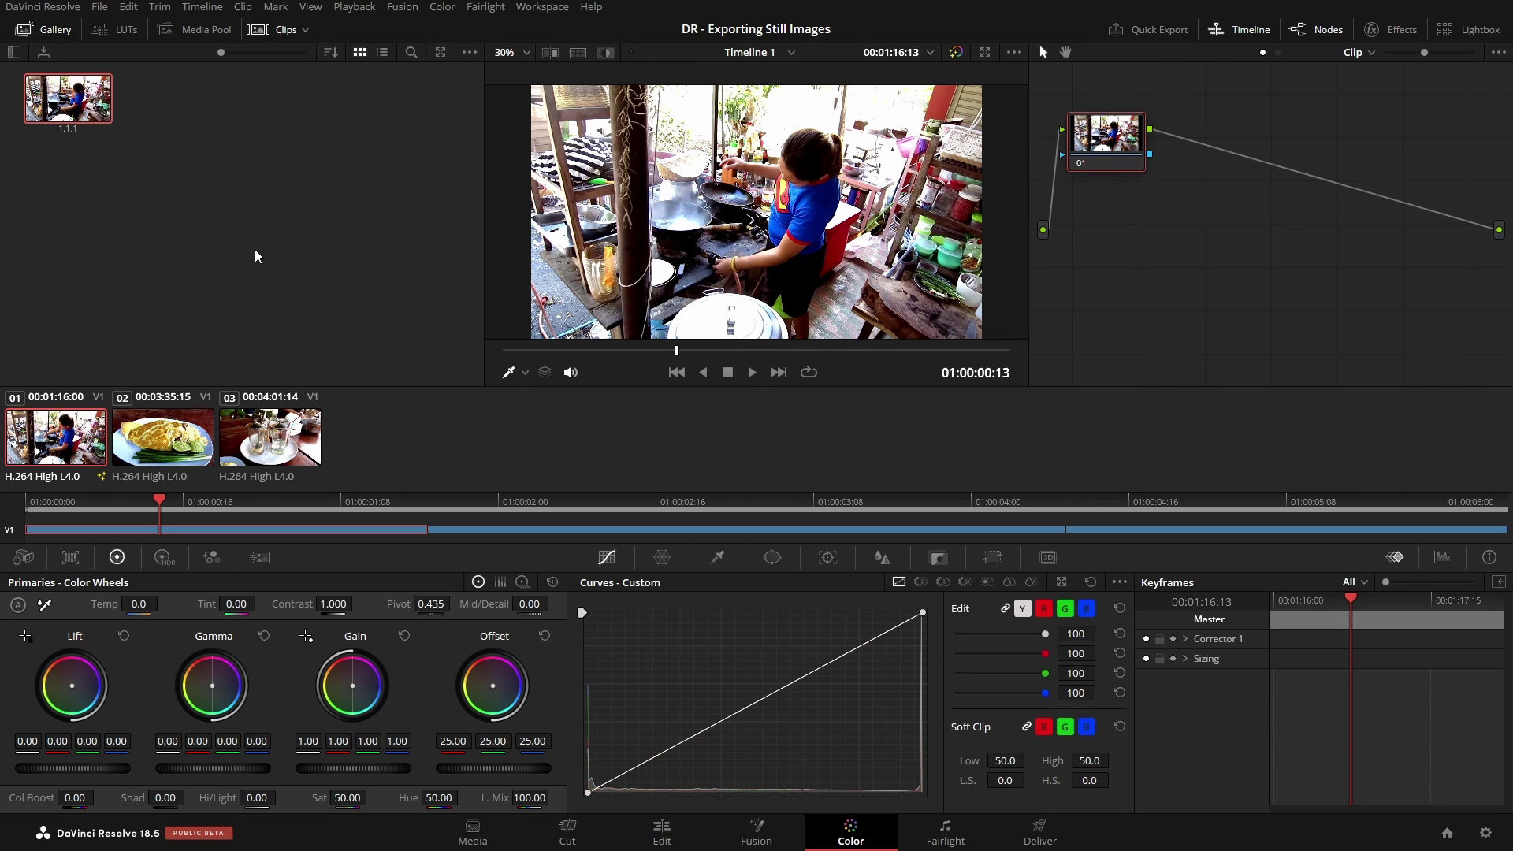
right_click(75, 98)
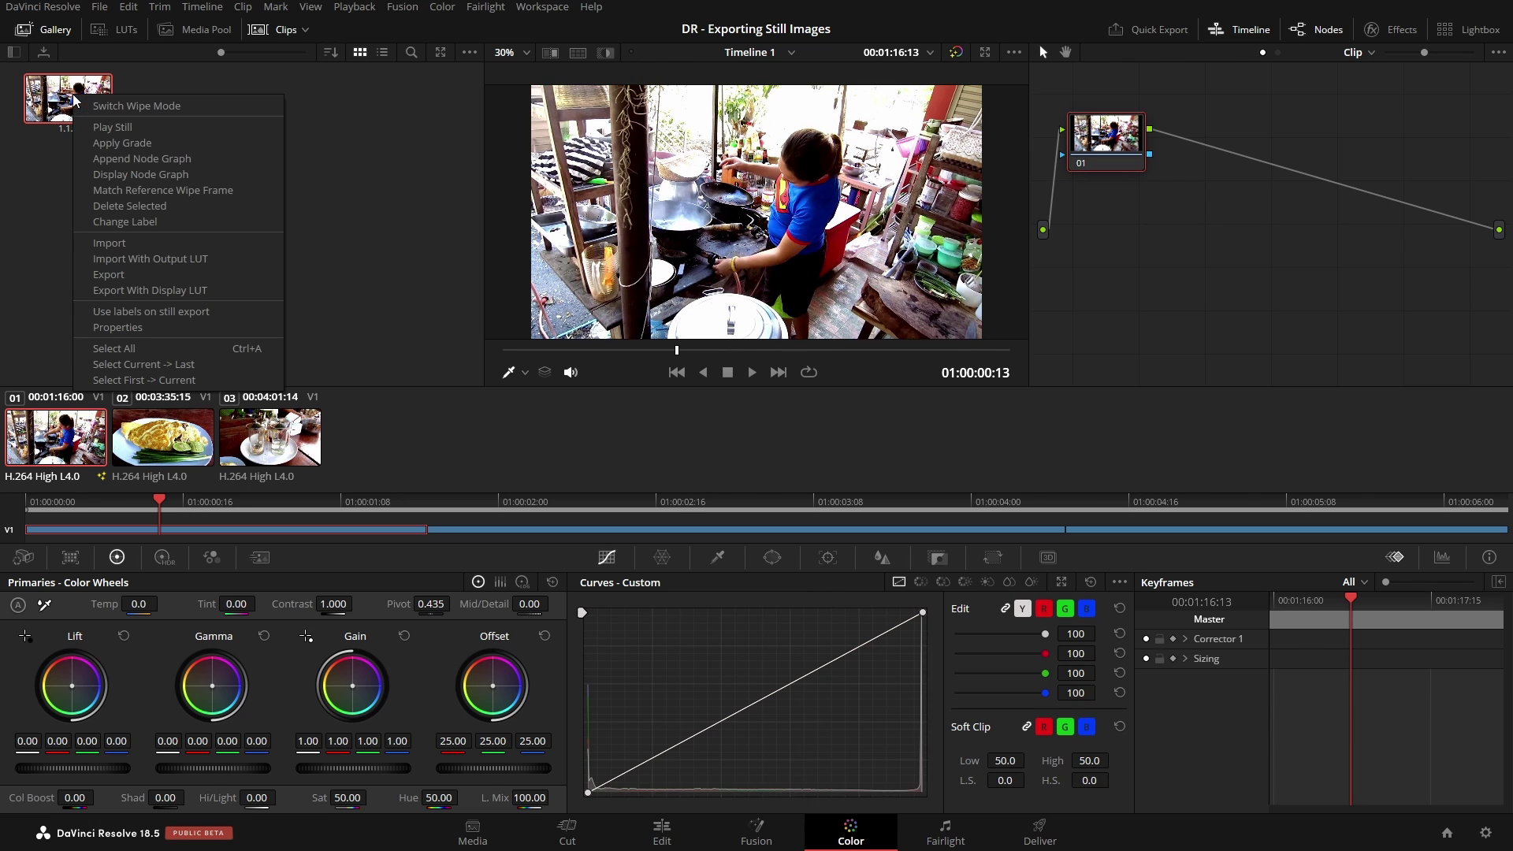
click(122, 276)
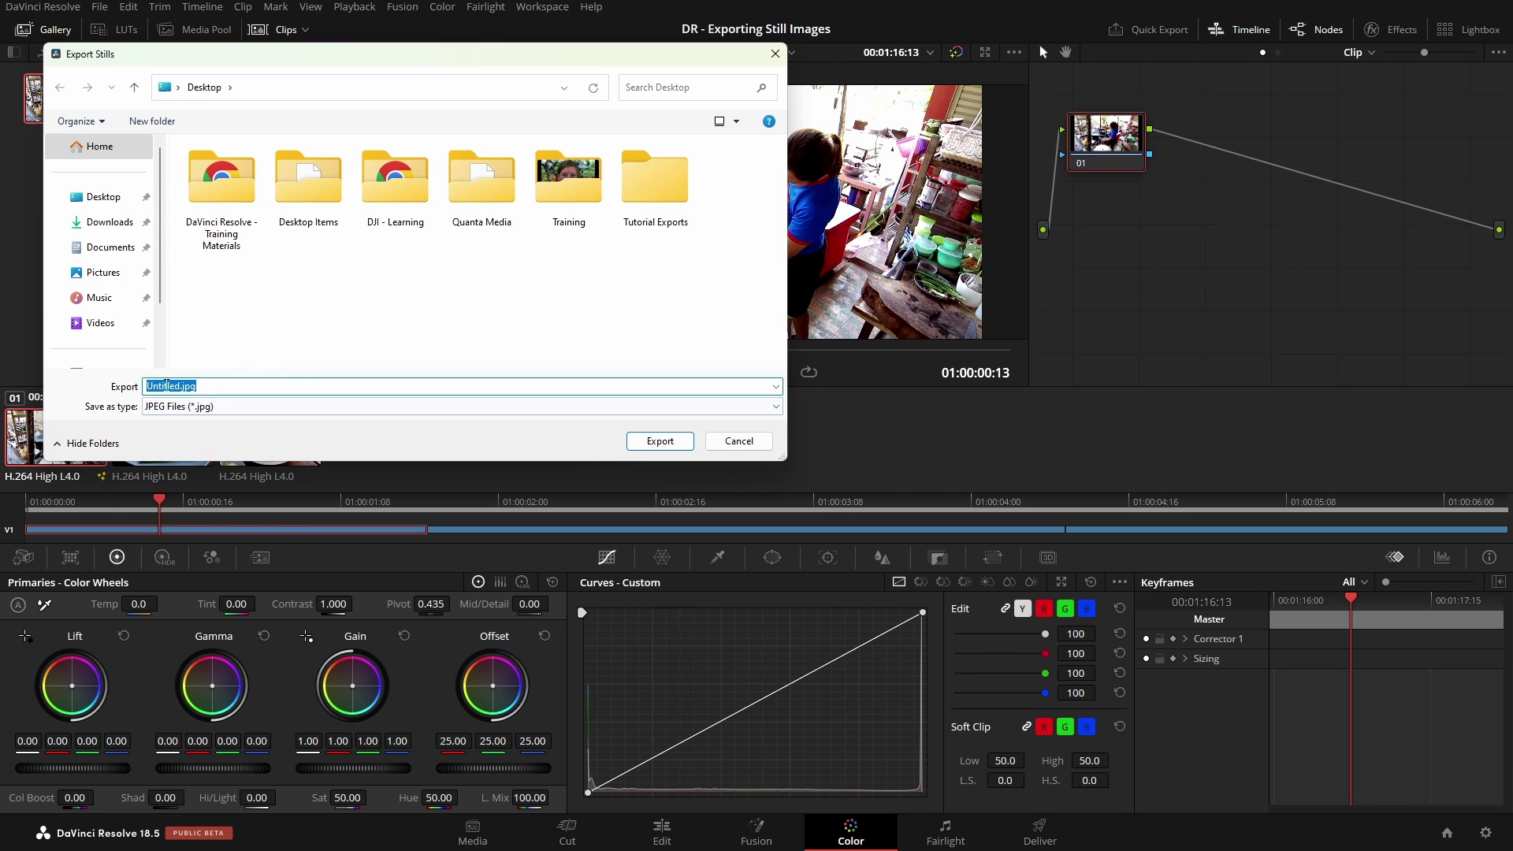
click(768, 407)
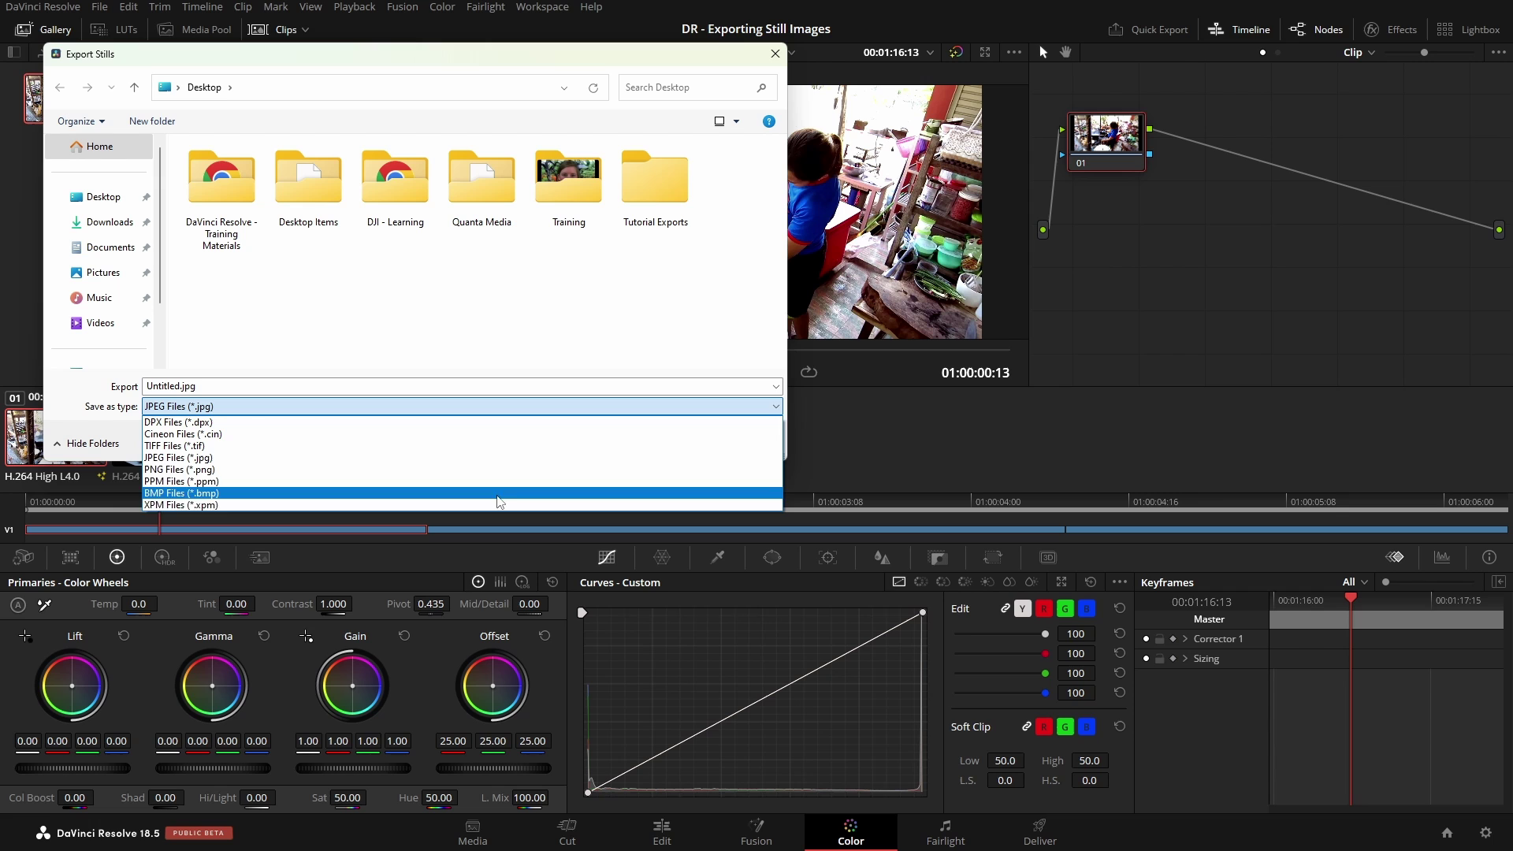
click(94, 429)
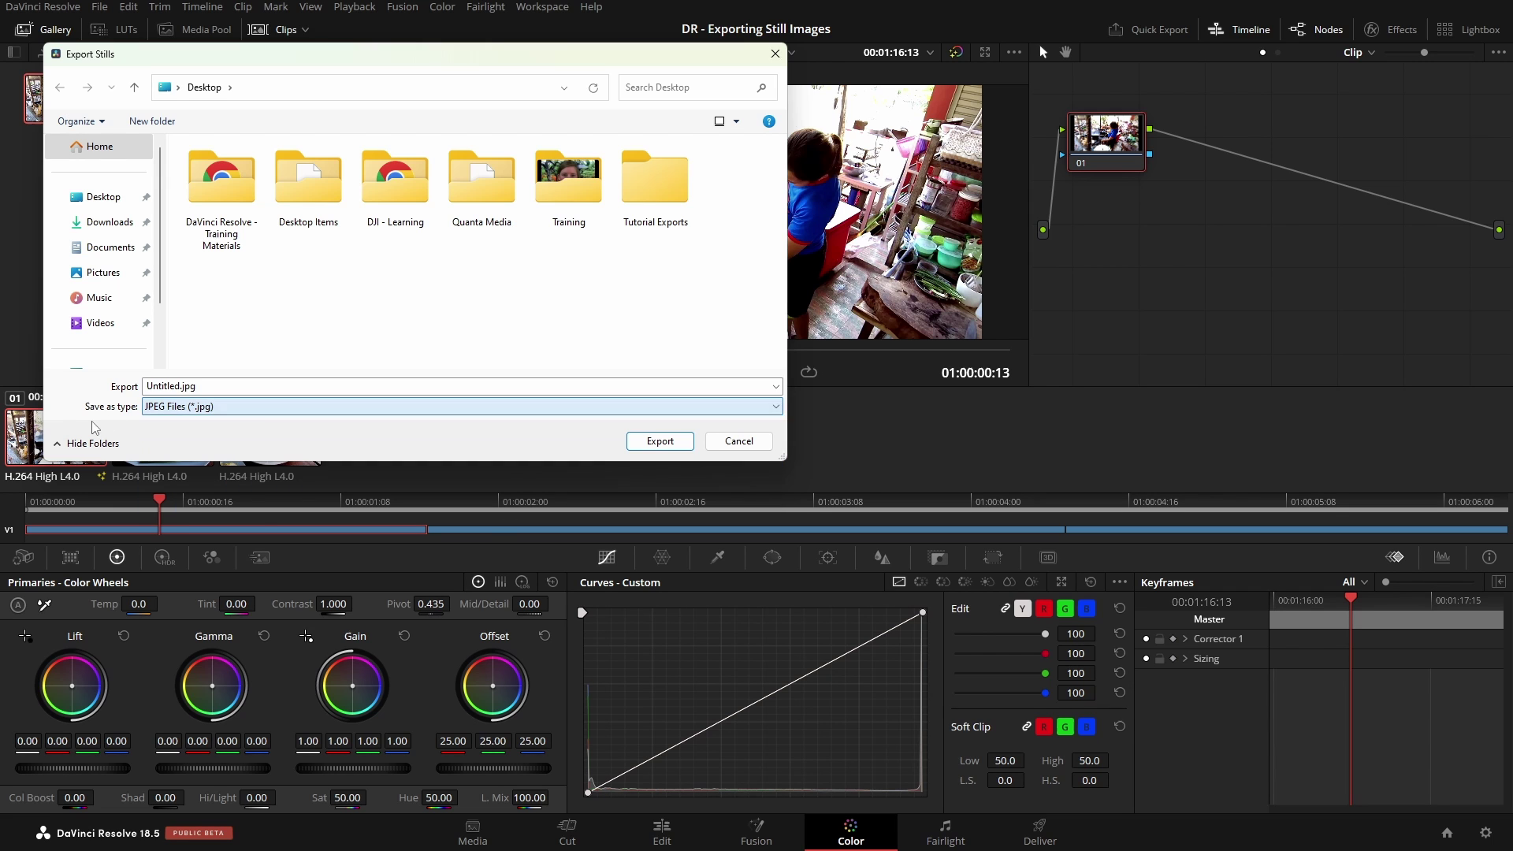
click(741, 441)
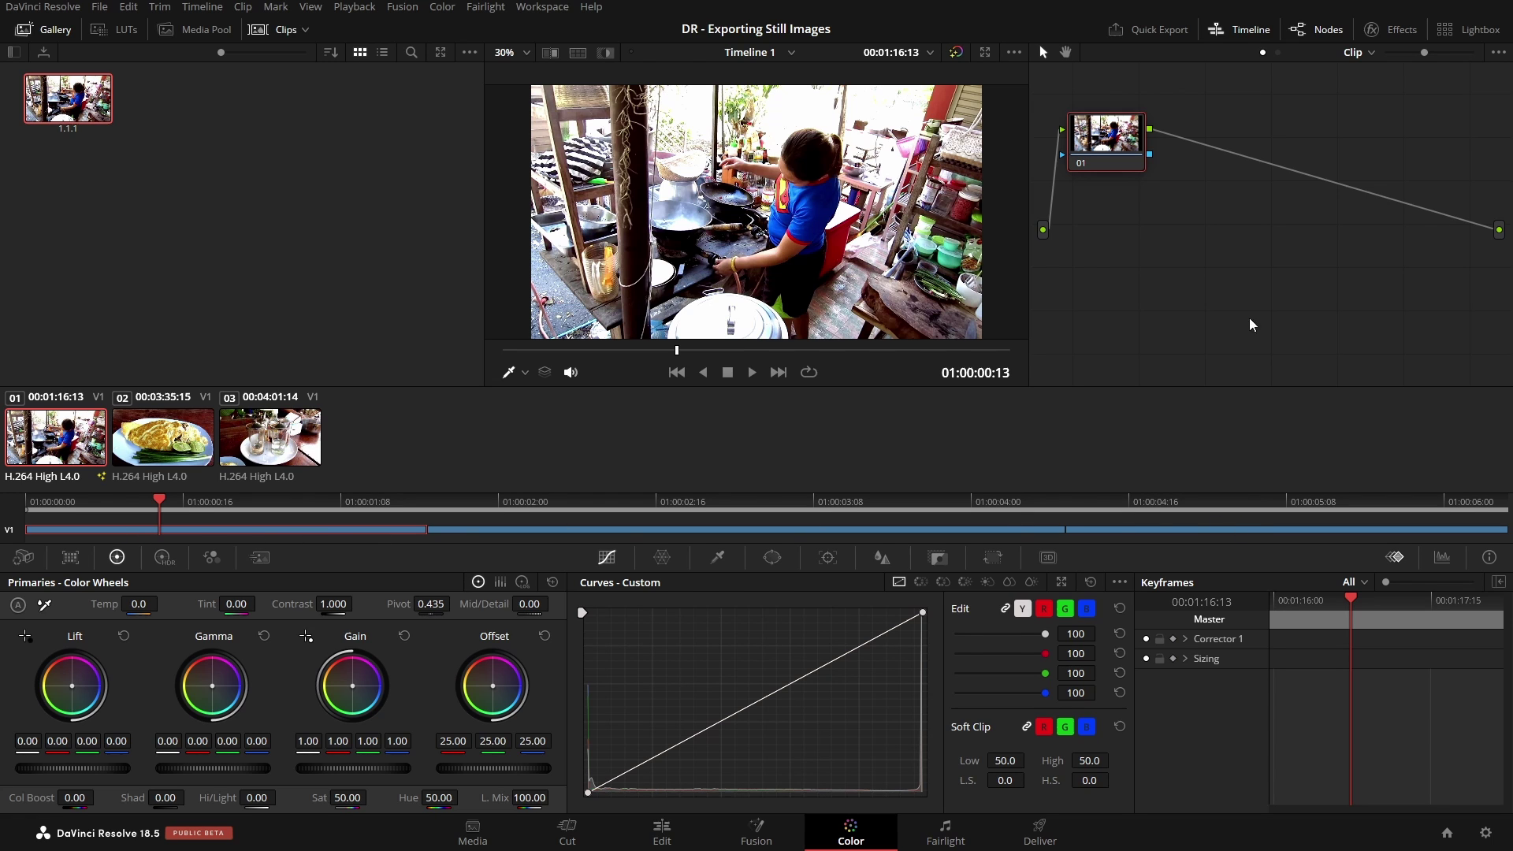
- Toggle the Timeline and Clips panels and browse the omelette, glasses and cooking clips
click(1244, 35)
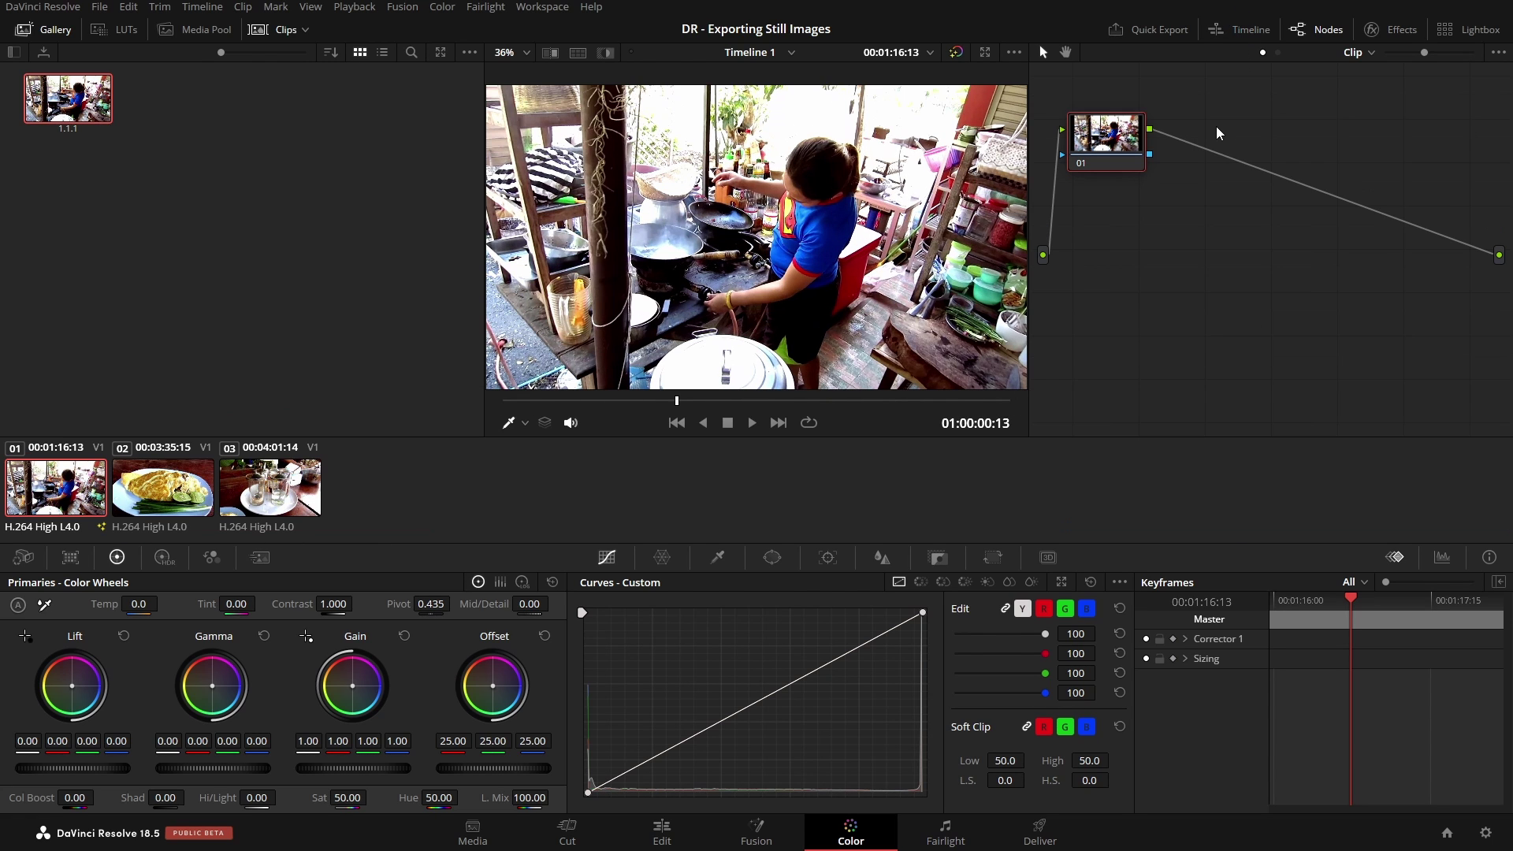
click(1250, 30)
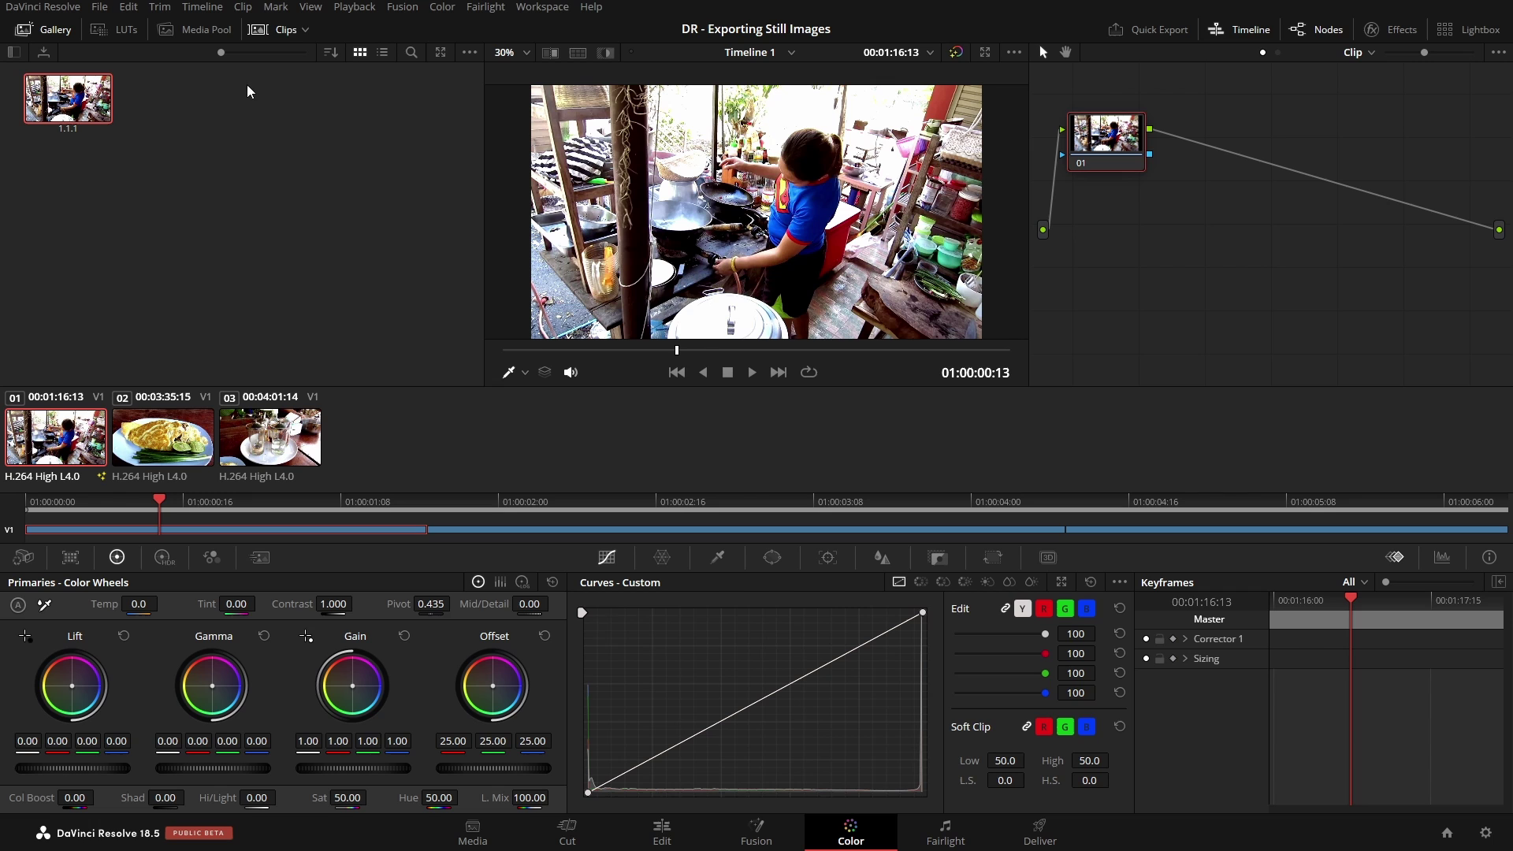
click(264, 30)
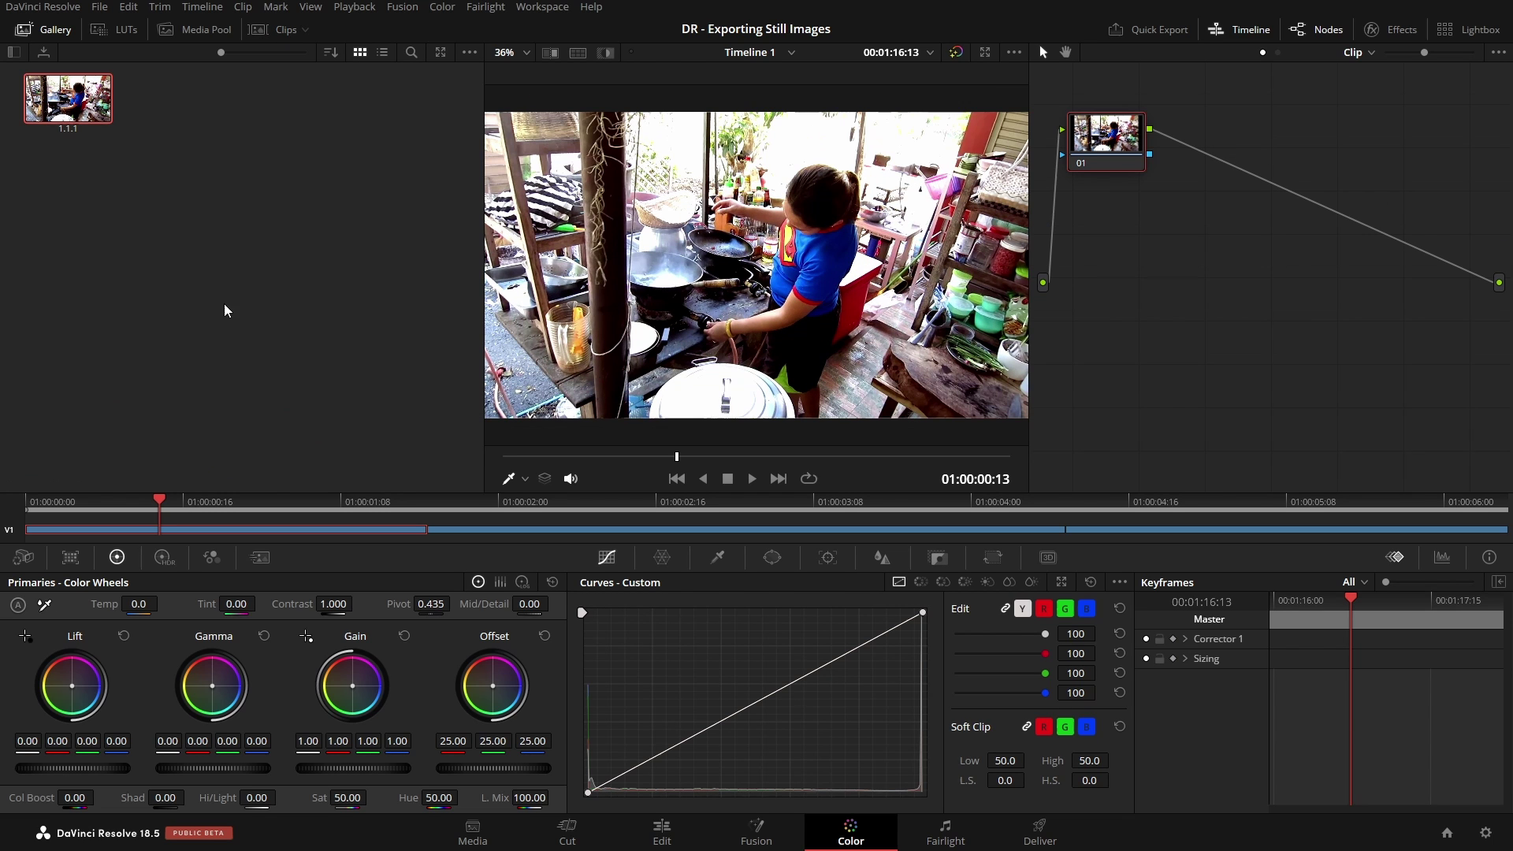
click(281, 31)
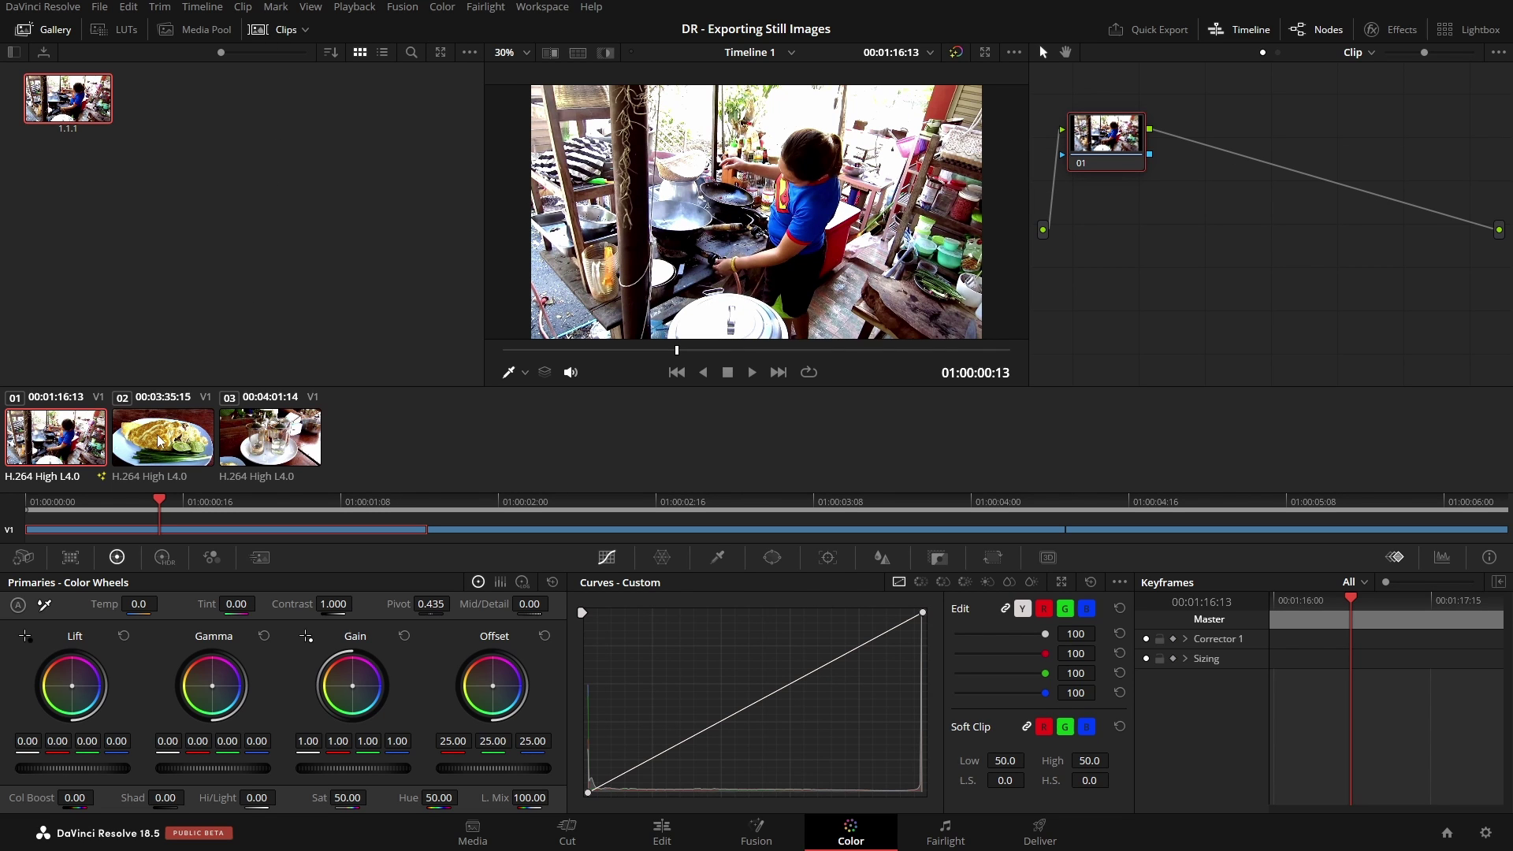
click(162, 441)
click(277, 445)
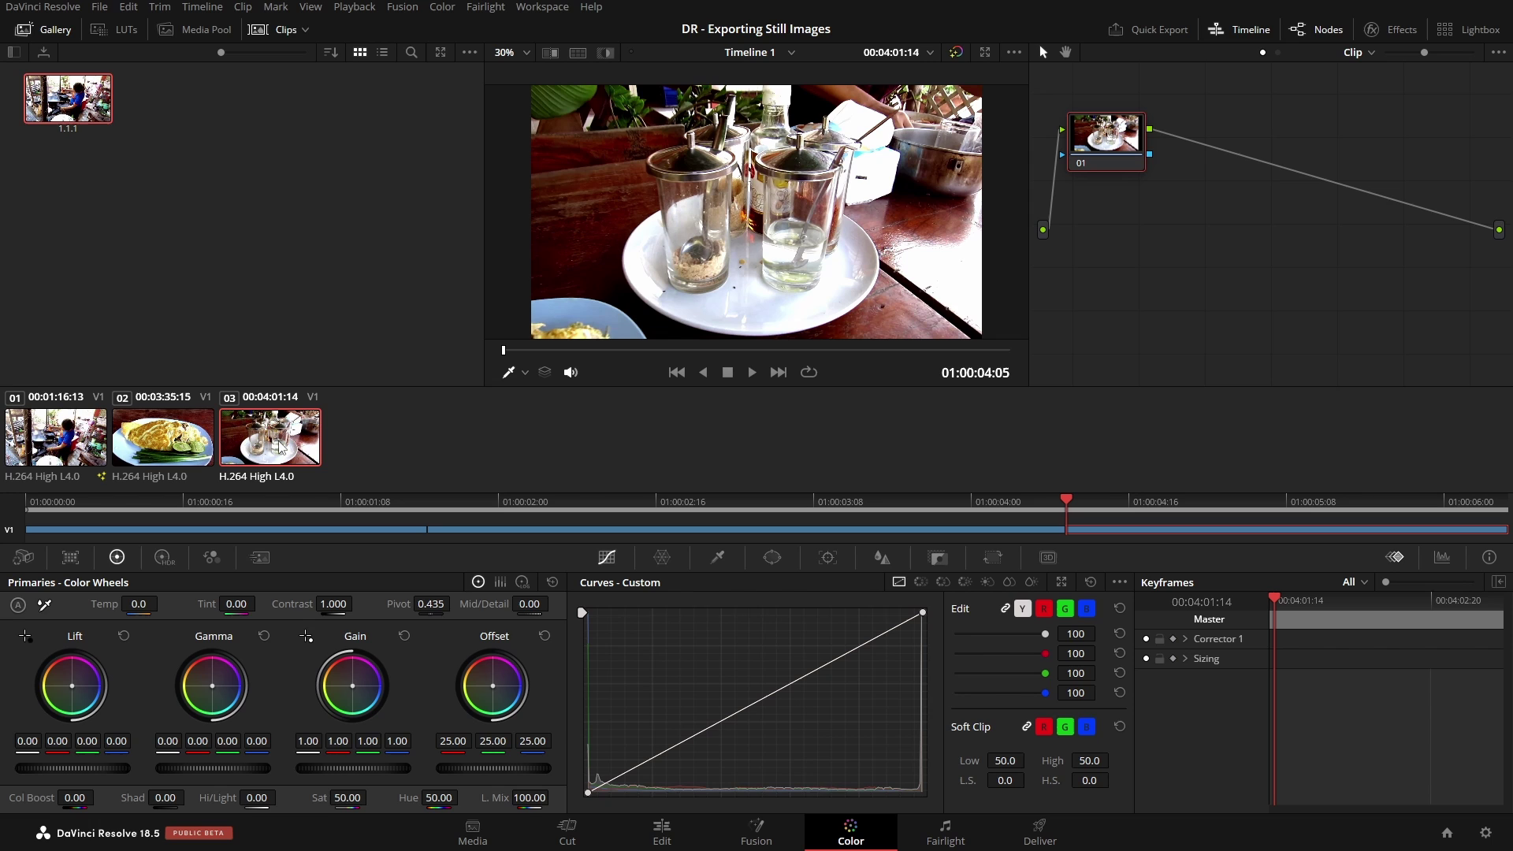
click(163, 434)
click(58, 436)
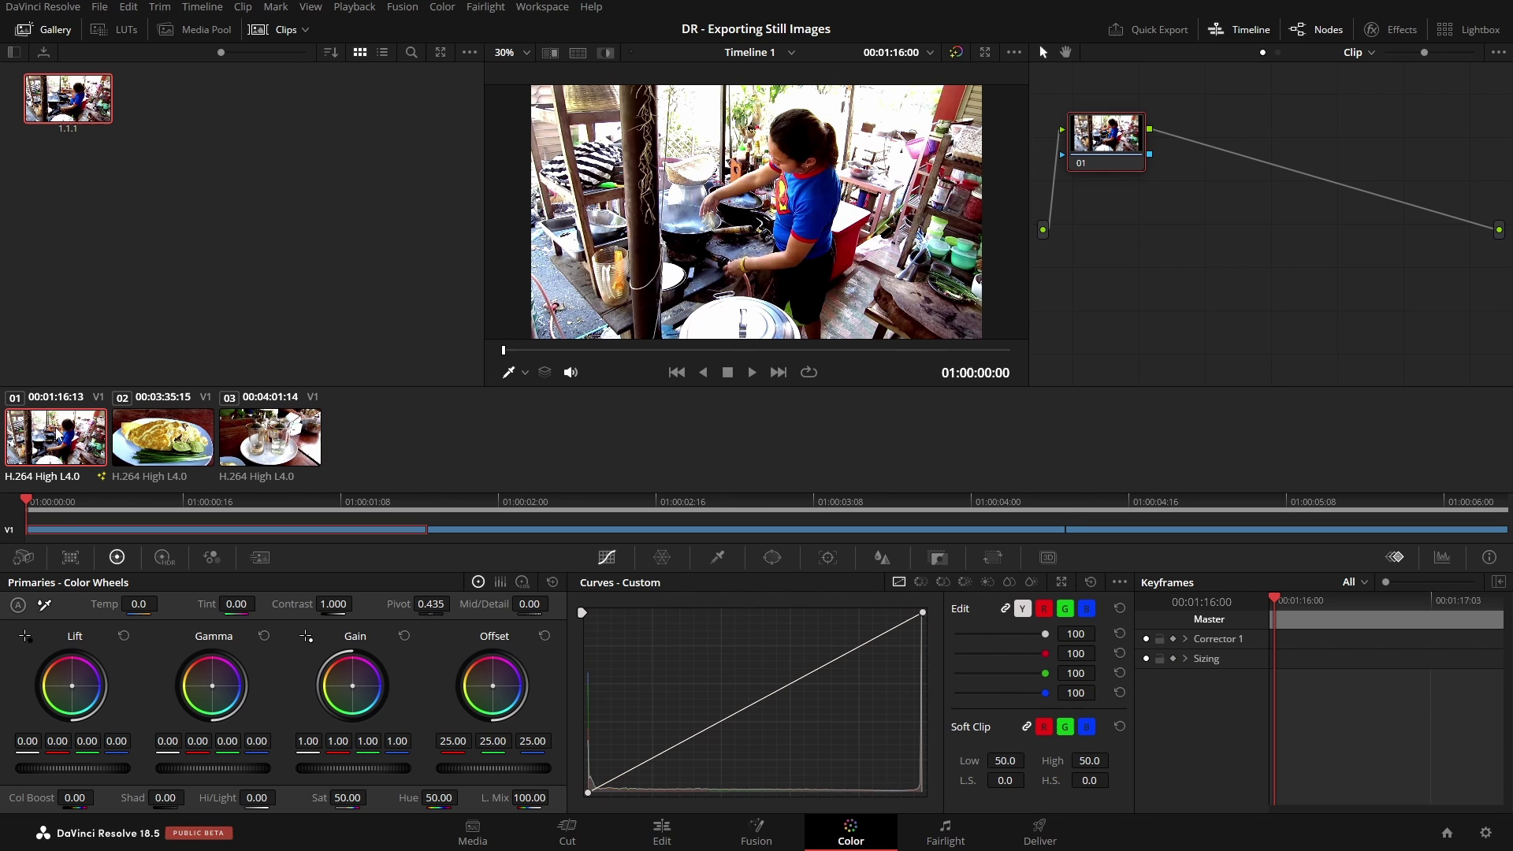
- Scrub to a later cooking frame, grab it as still 1.1.2, then switch to clip 02
drag(28, 504, 270, 520)
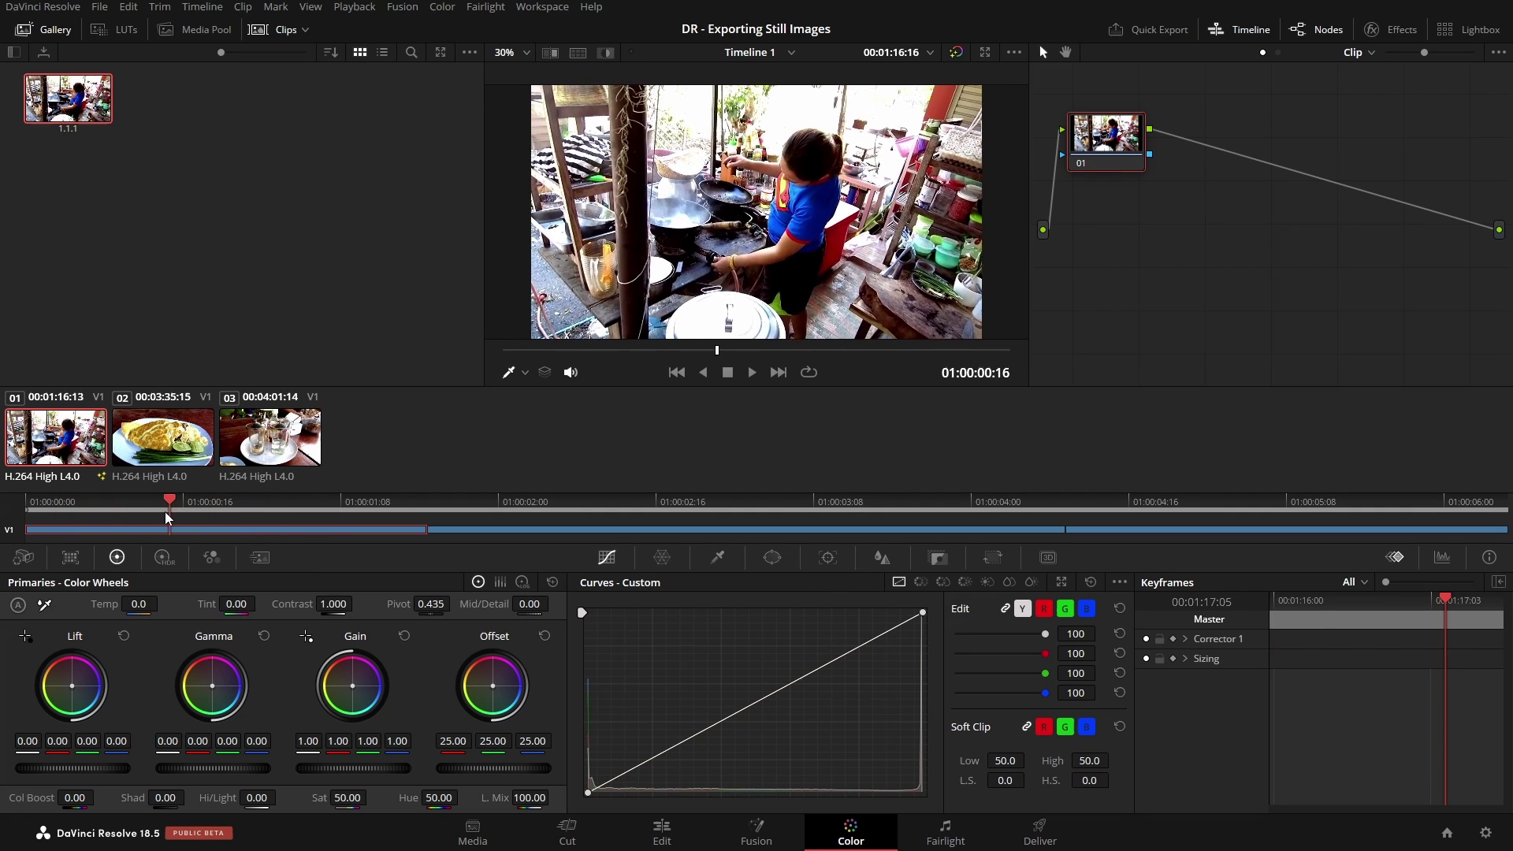
drag(168, 518, 245, 513)
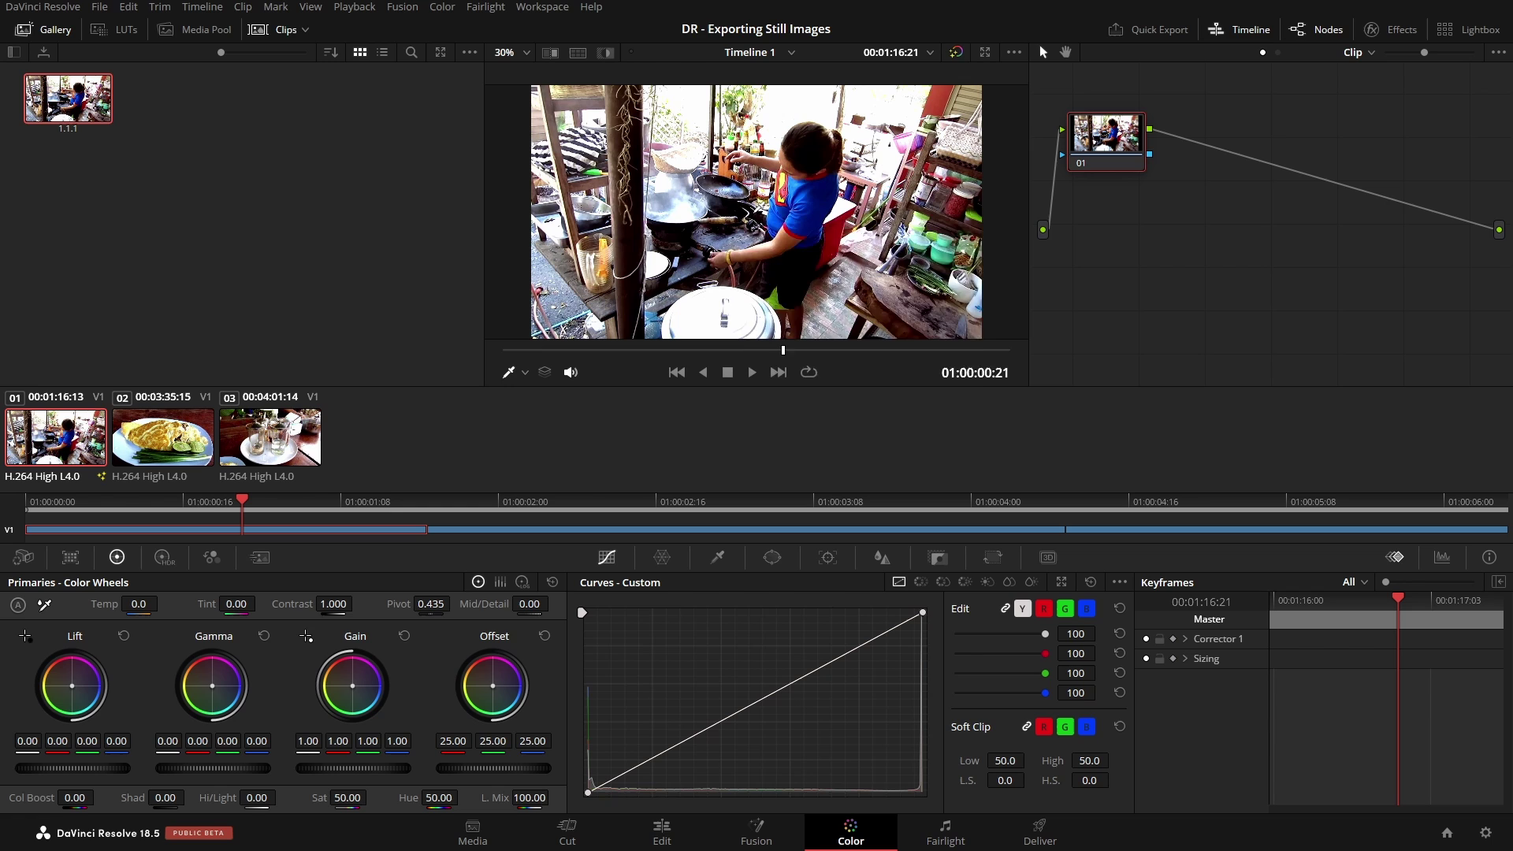
right_click(756, 206)
click(814, 228)
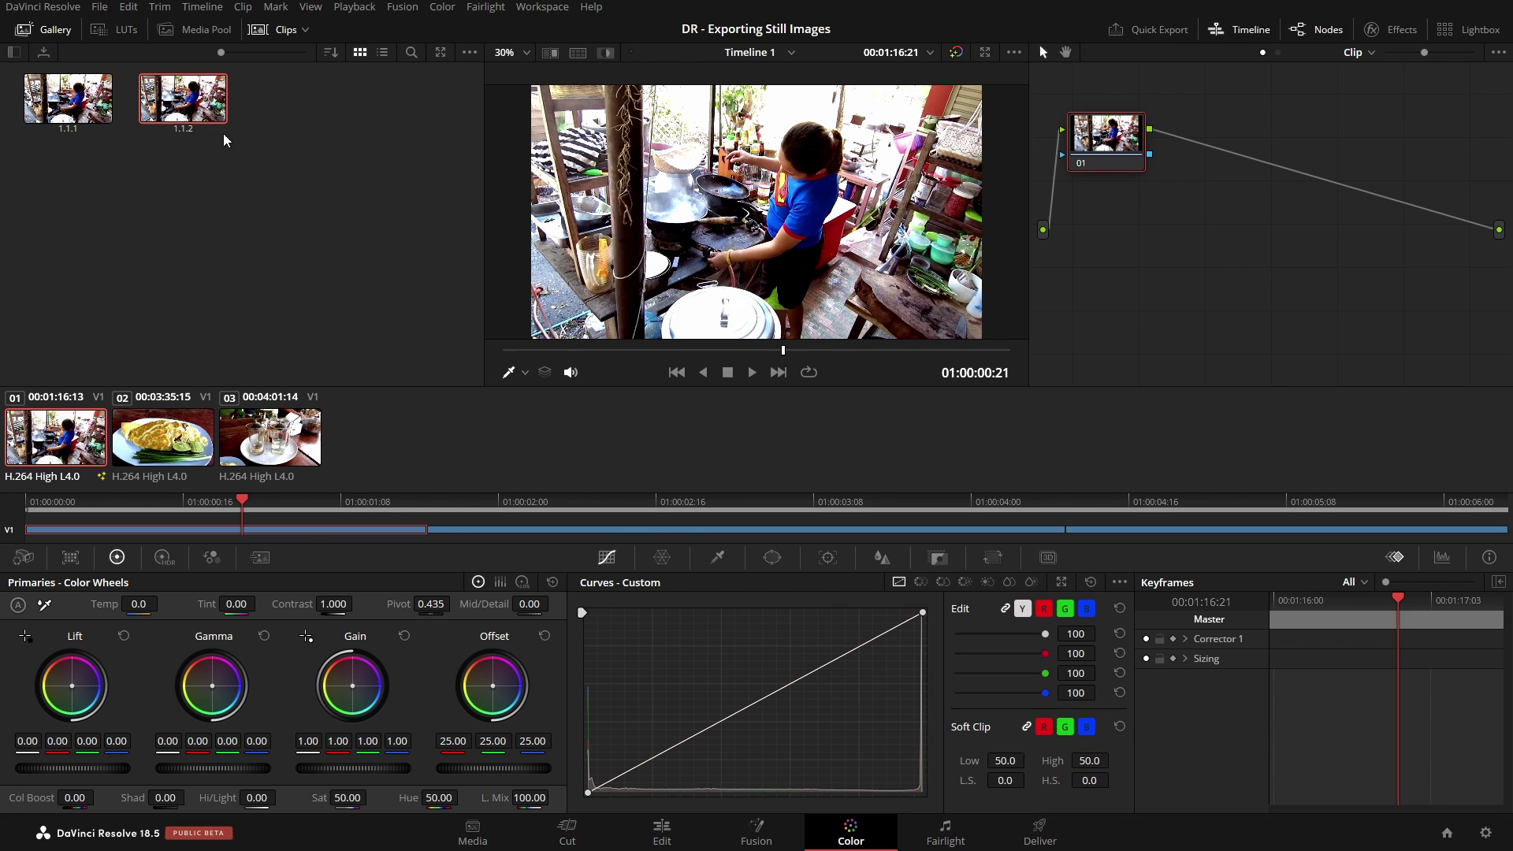
click(689, 536)
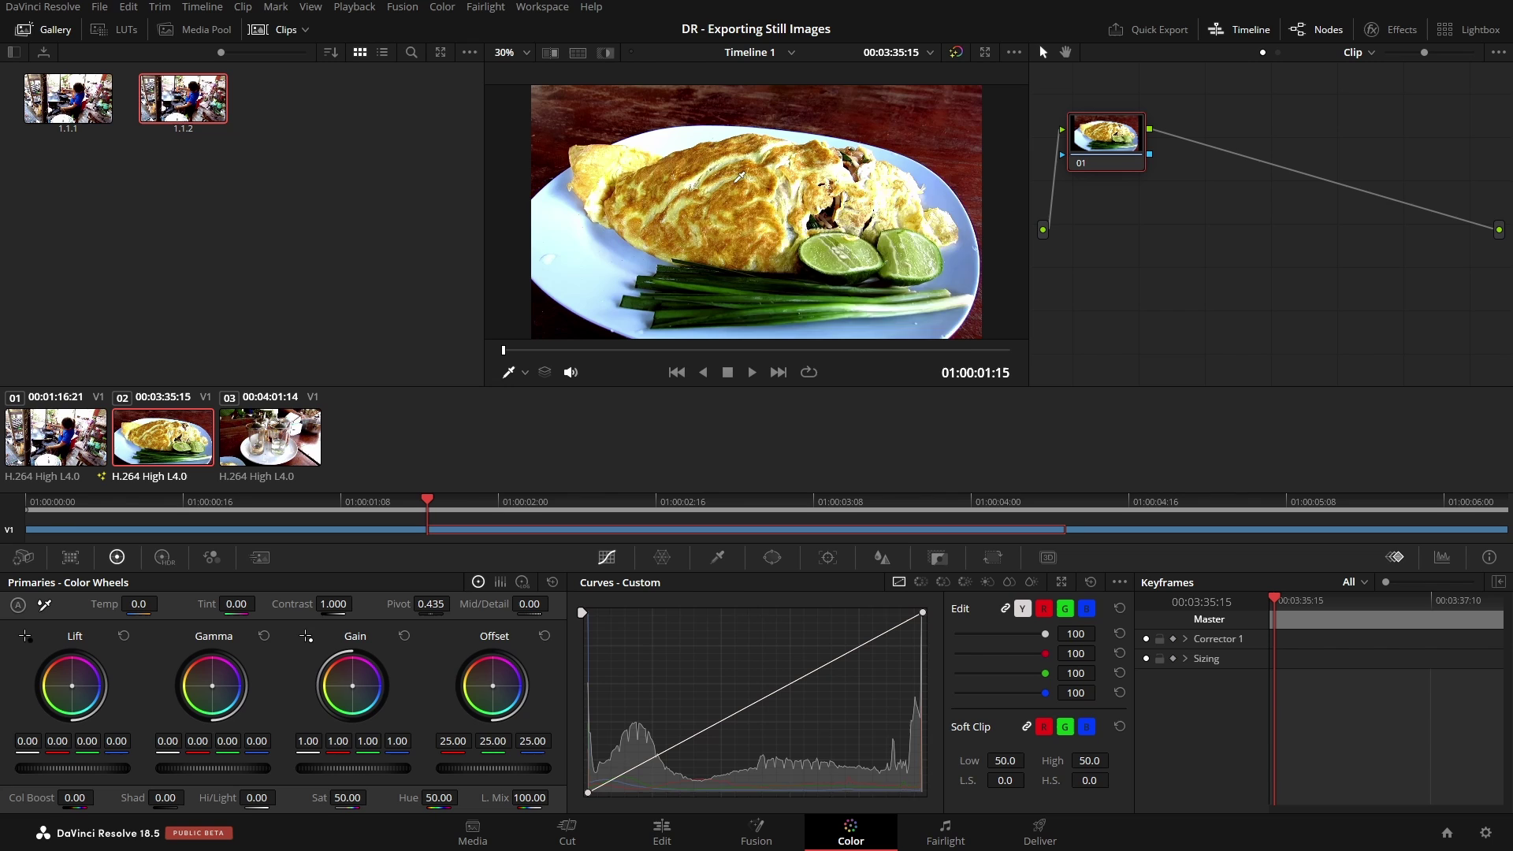
right_click(735, 185)
- Grab the omelette frame as a gallery still, then open Export on still 1.2.1 and cancel
click(801, 197)
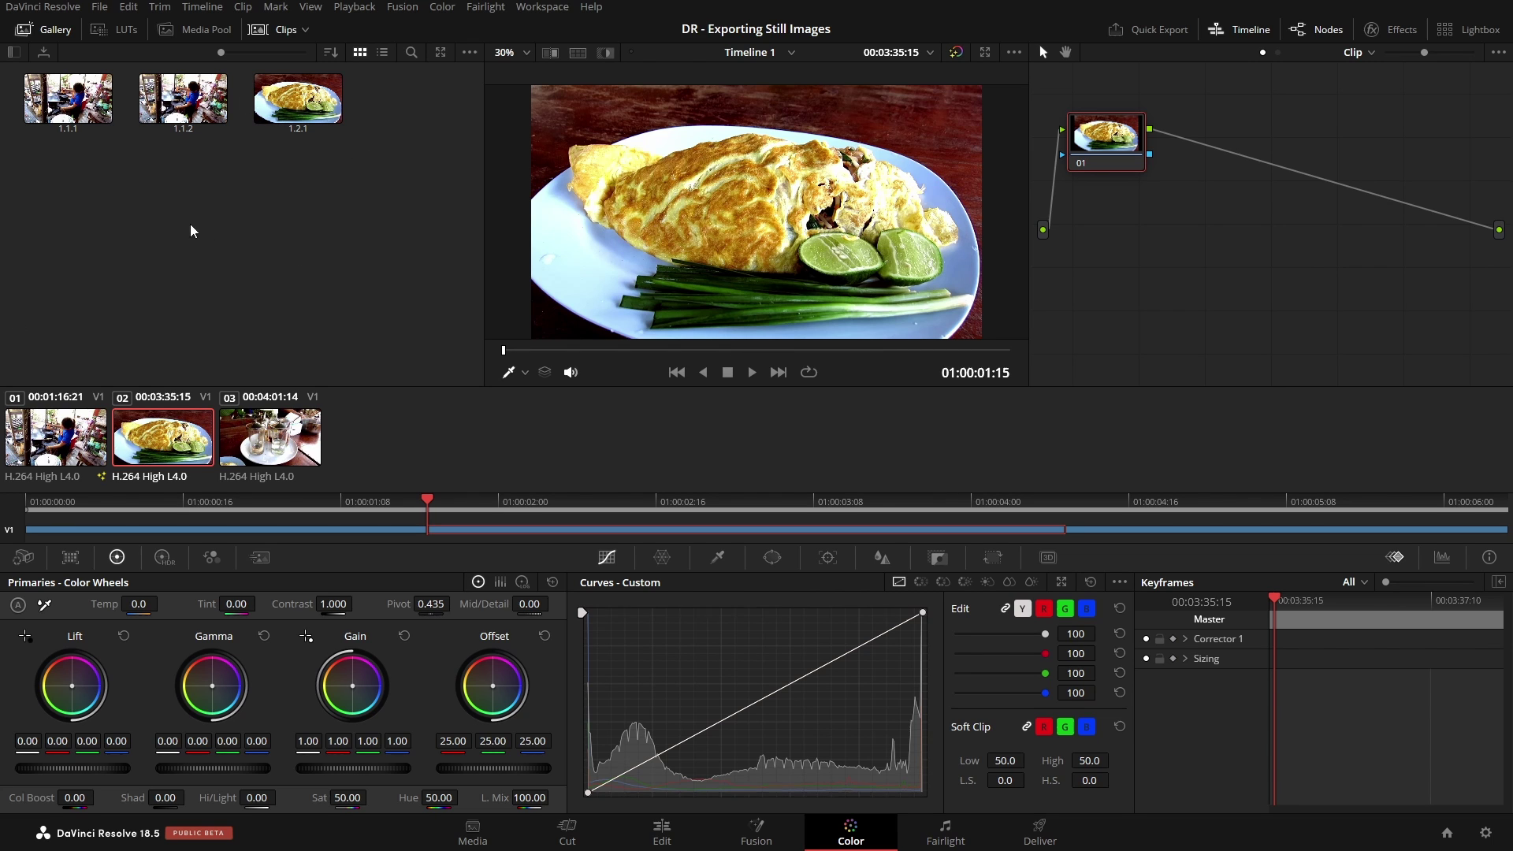
click(181, 115)
right_click(308, 109)
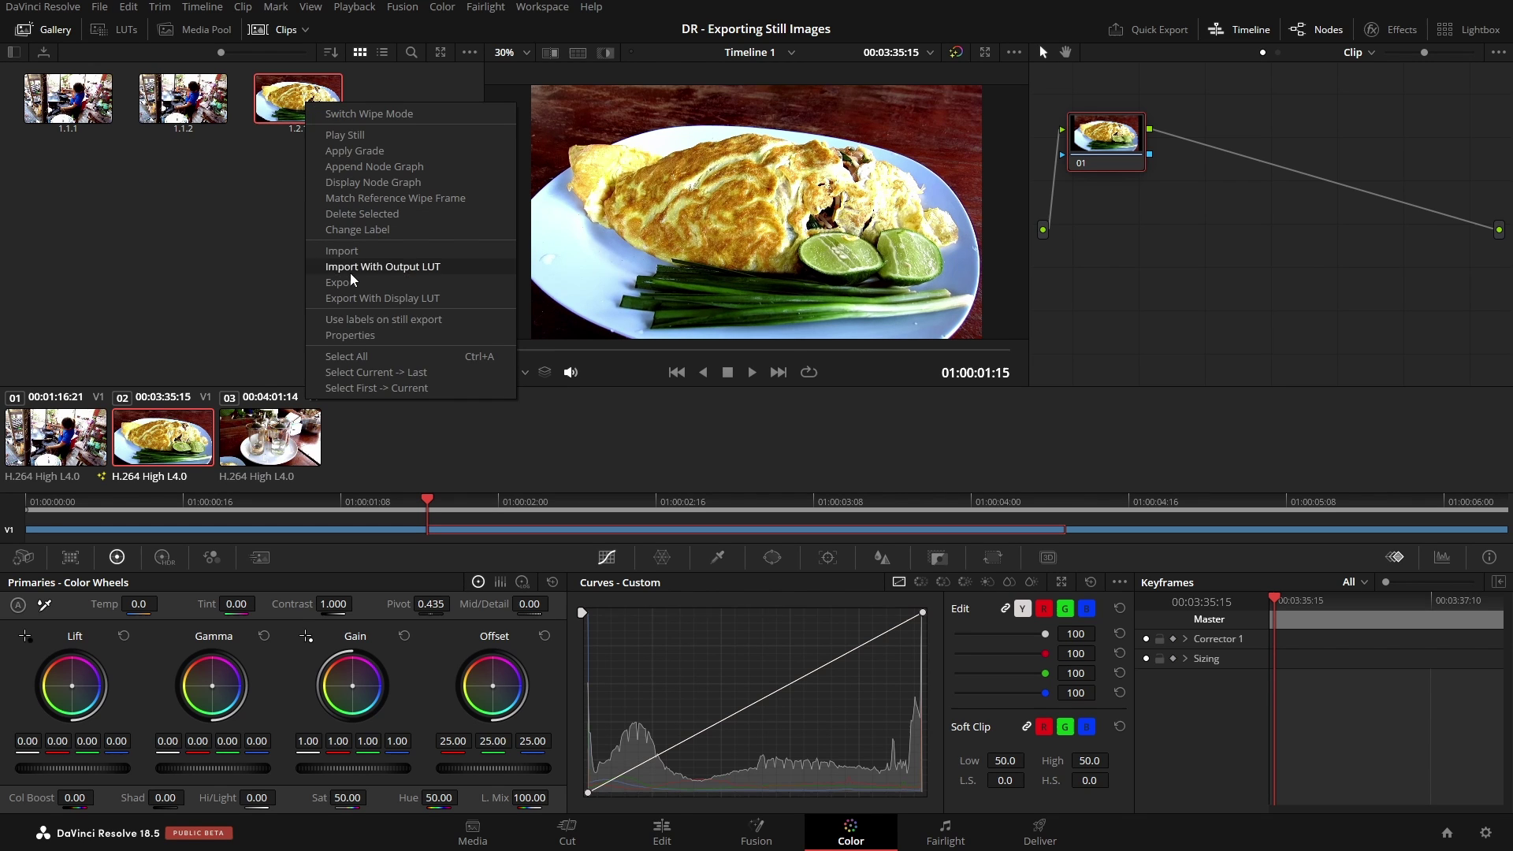
click(350, 282)
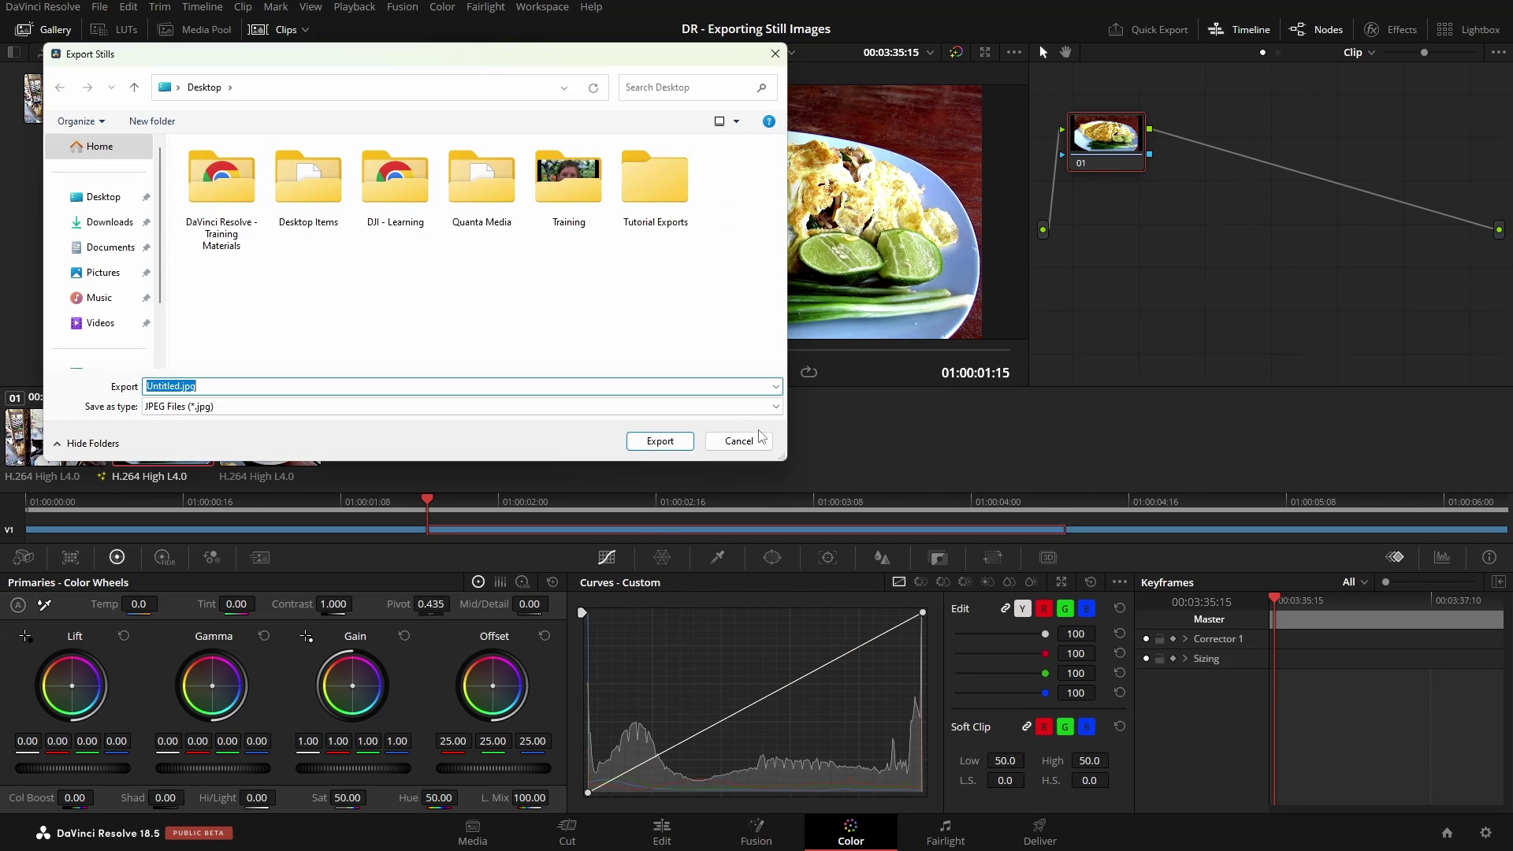
click(741, 442)
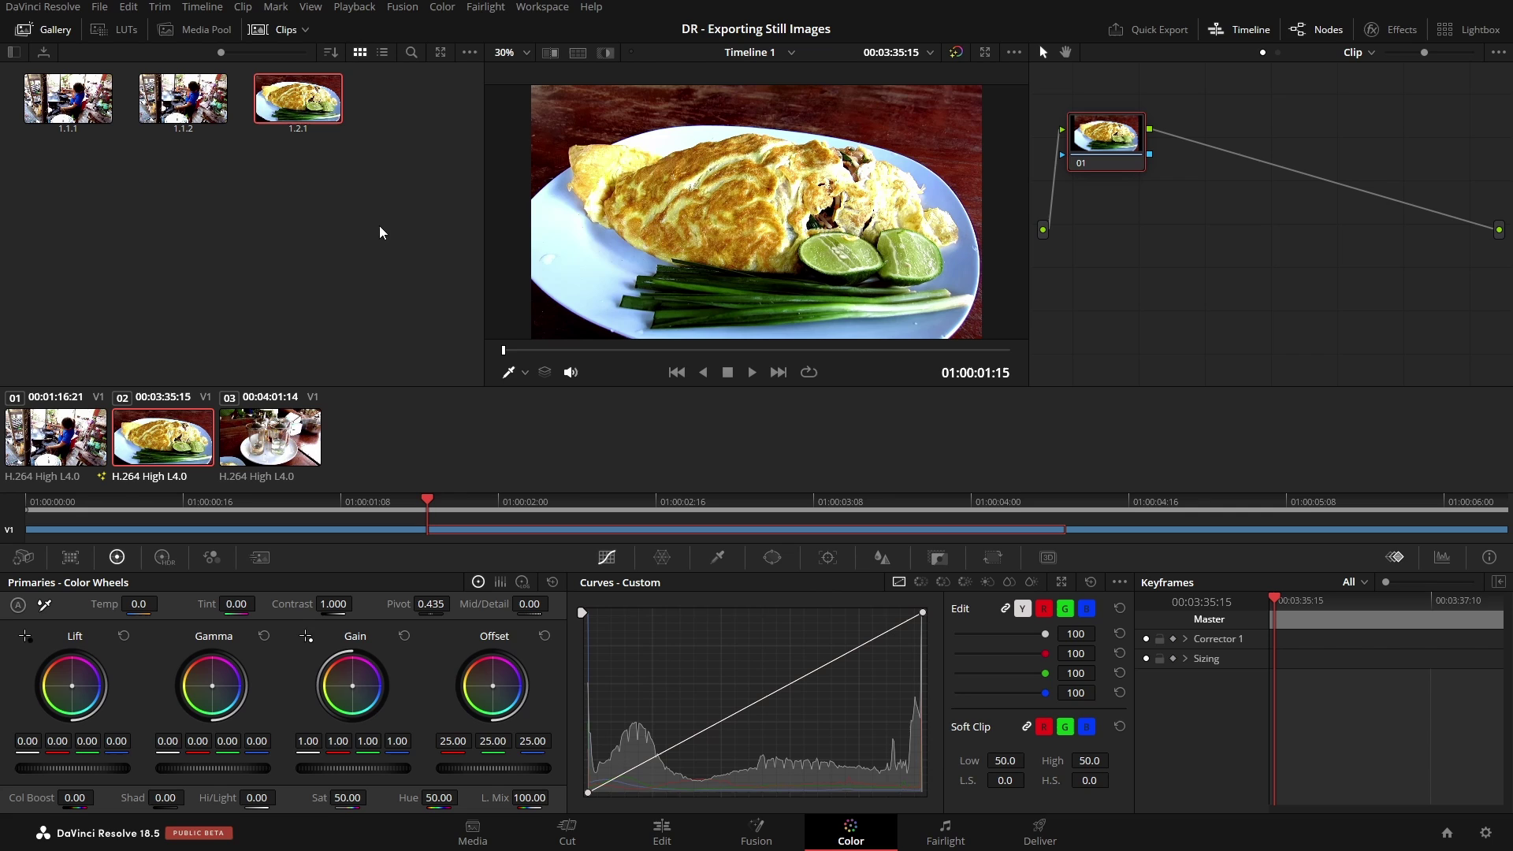
- Select all three gallery stills with Ctrl+A, then deselect them
click(313, 263)
key(ctrl+a)
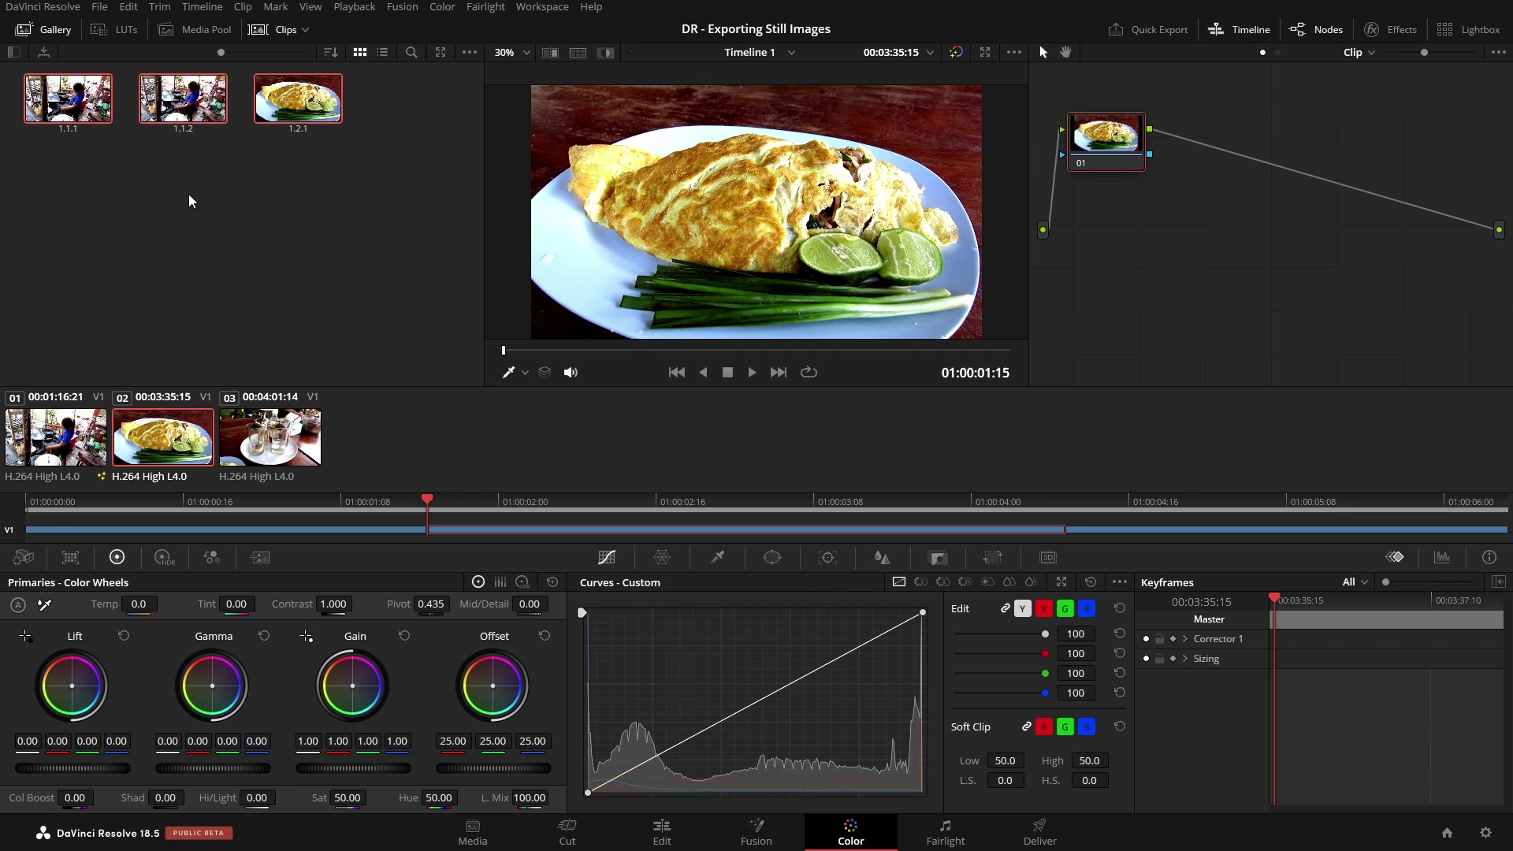
click(242, 256)
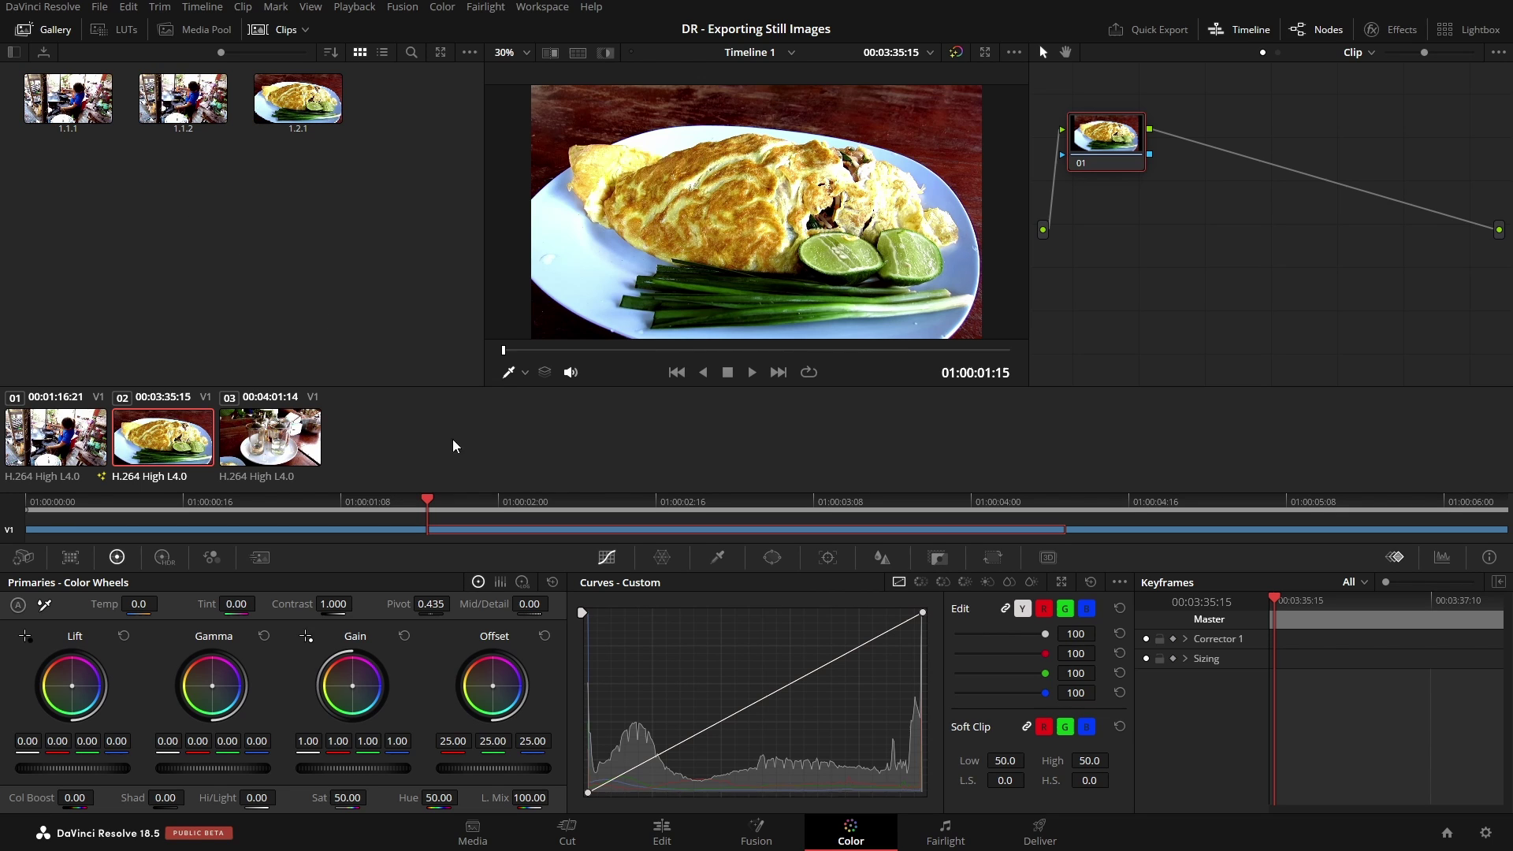
- On the Fusion page, load cooking clip 01 and dismiss the viewer's Save Image dialog
click(753, 840)
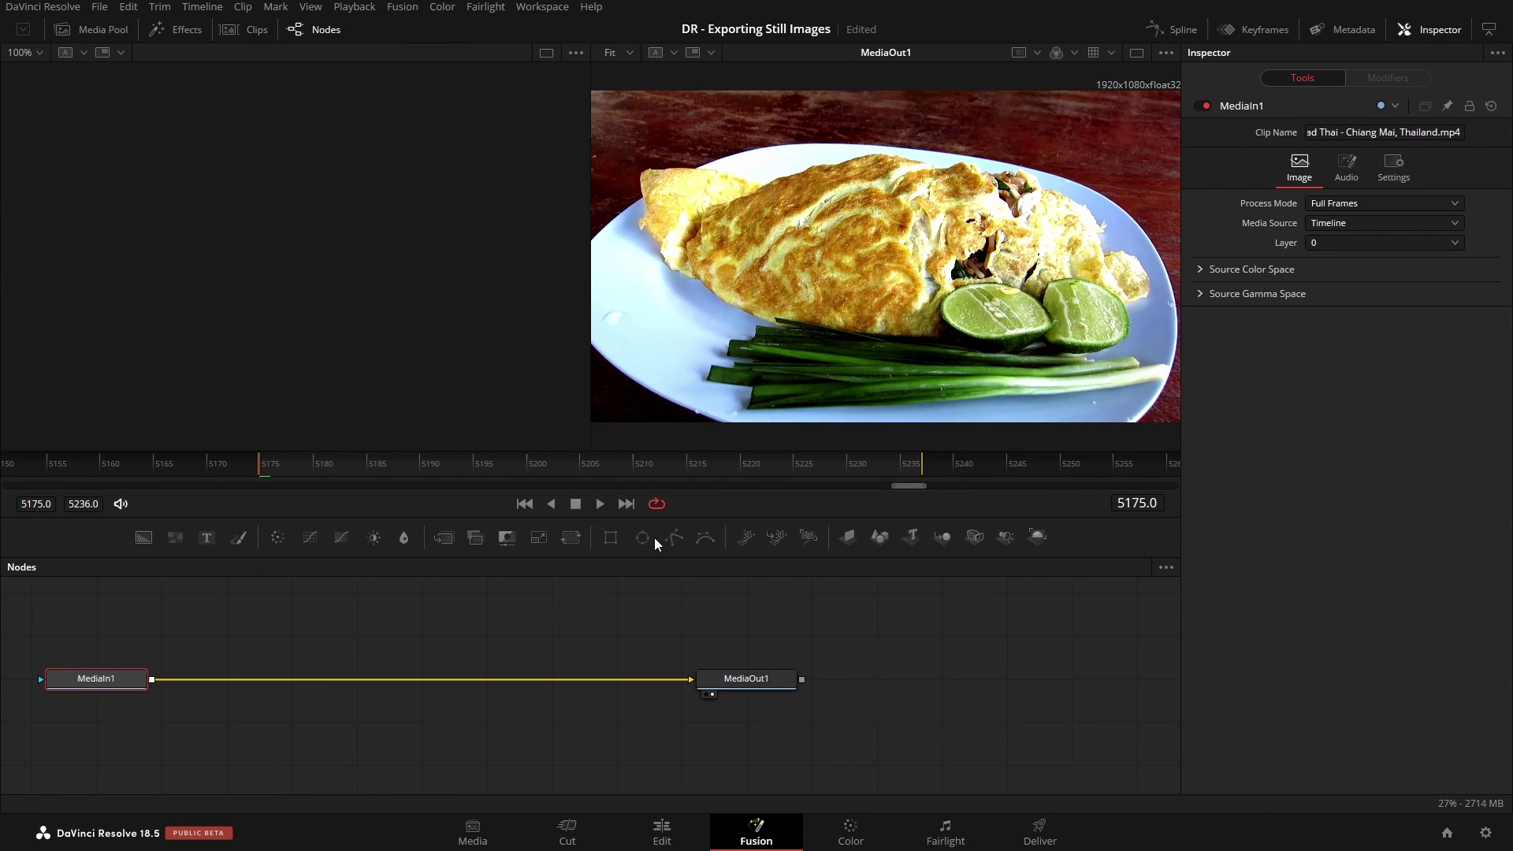
click(249, 29)
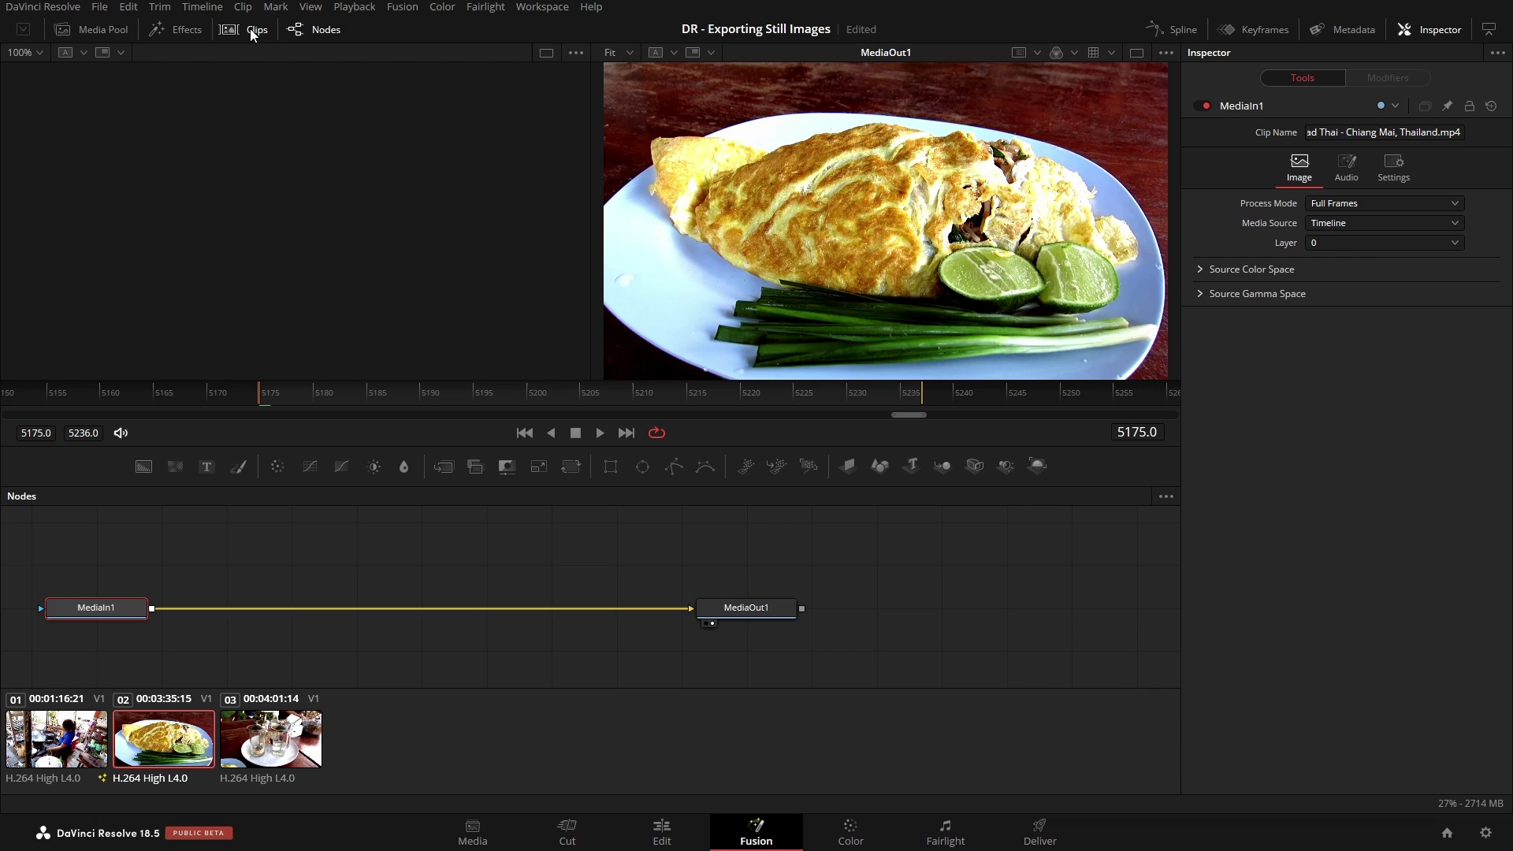
click(49, 750)
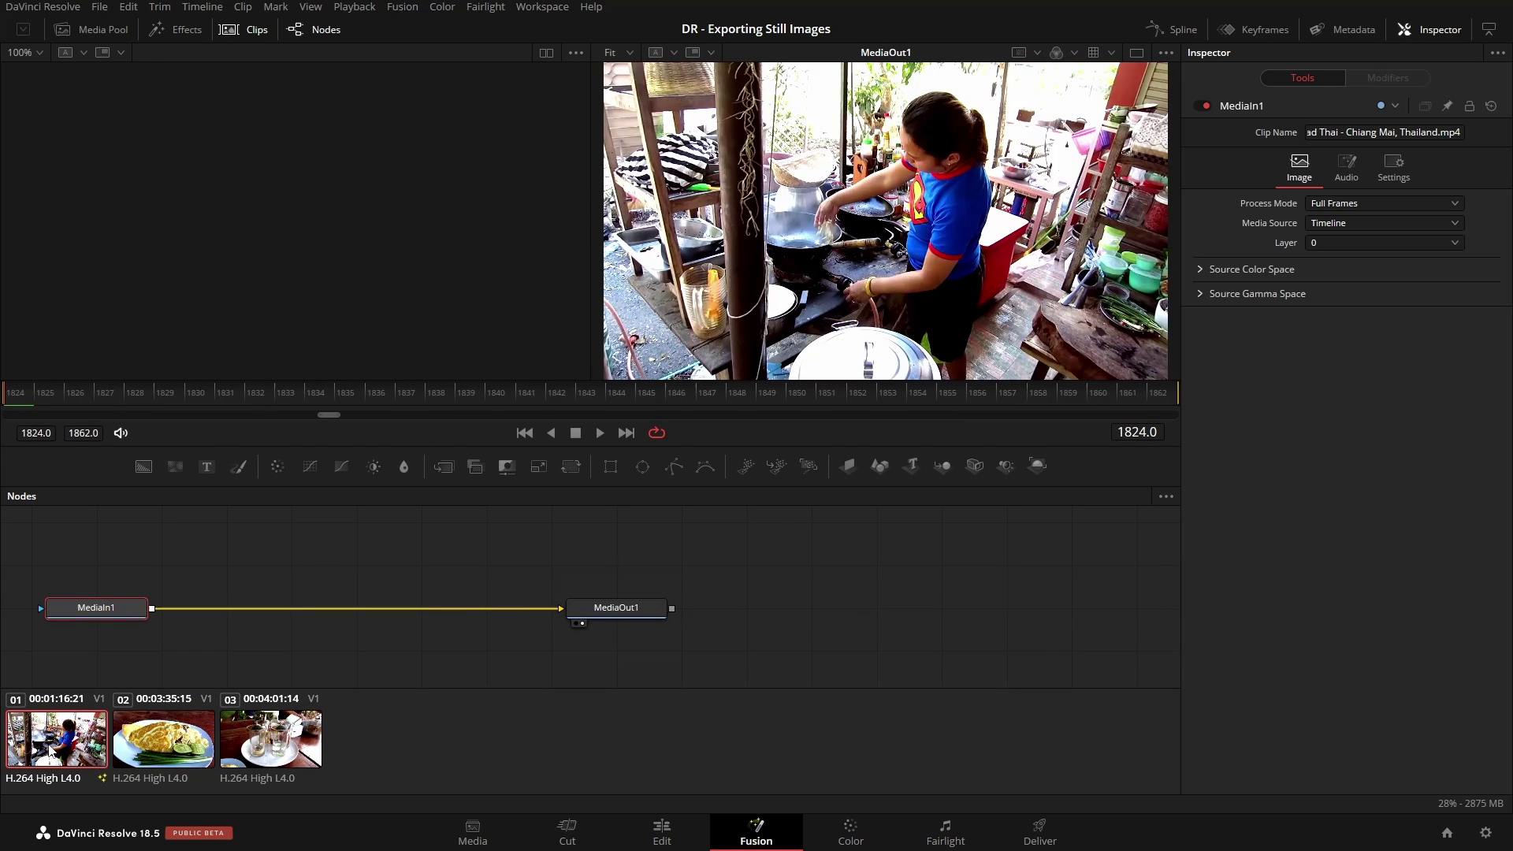
click(239, 29)
right_click(810, 282)
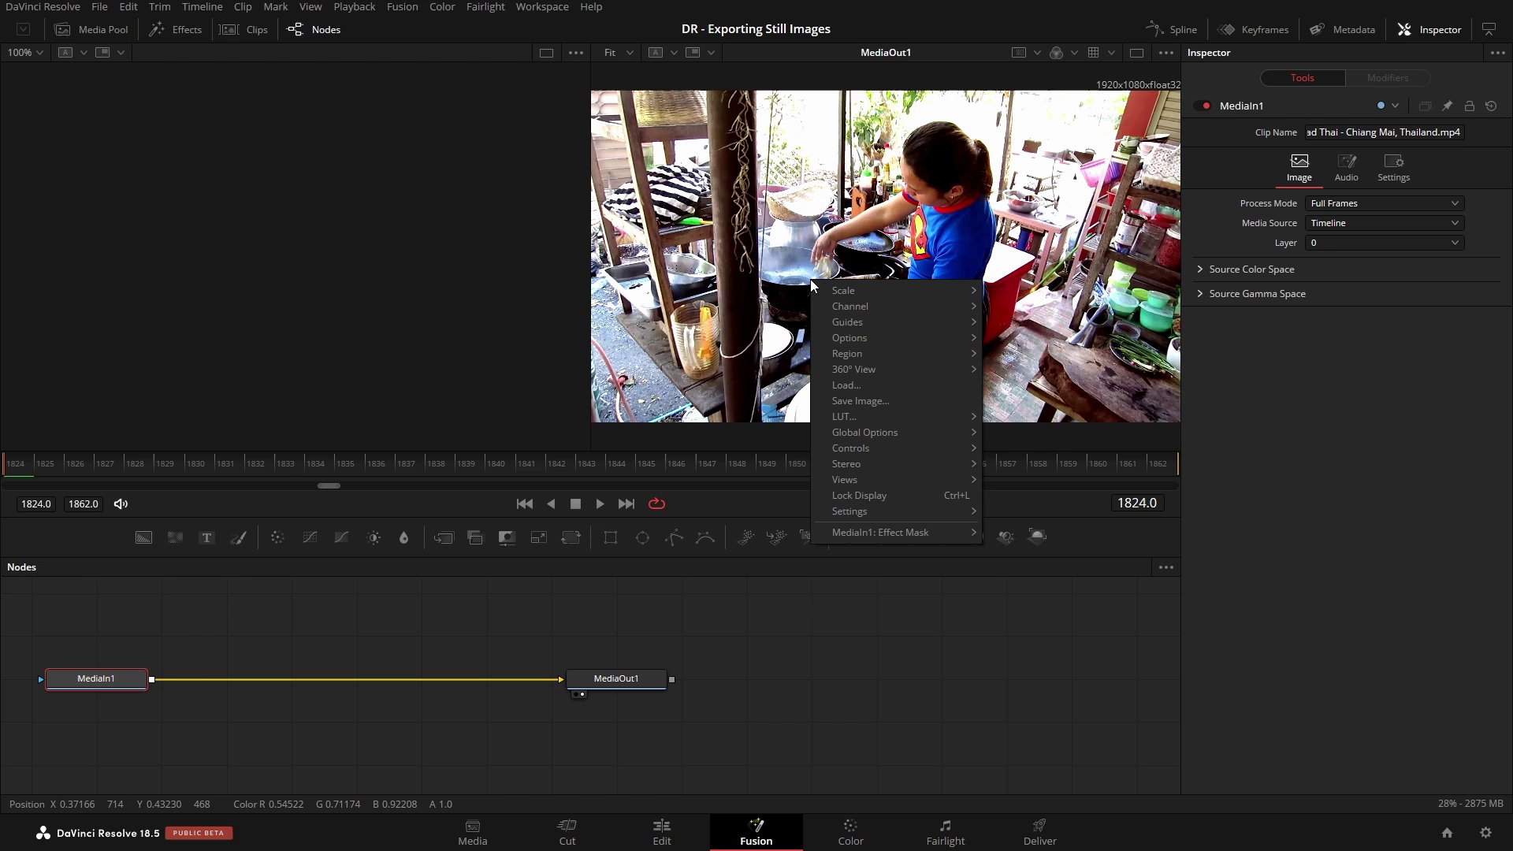
click(877, 402)
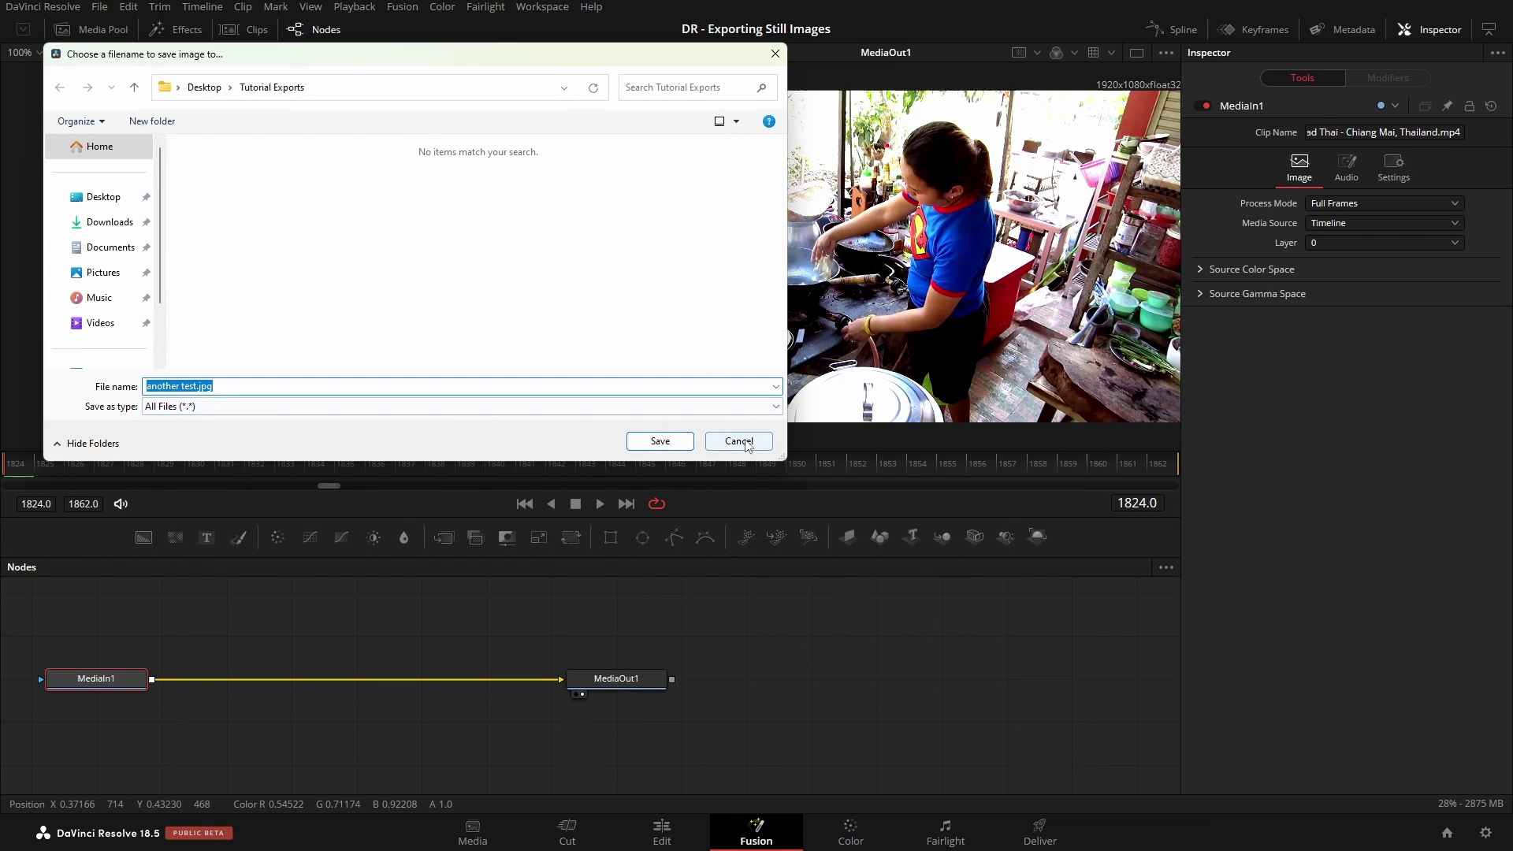
click(740, 441)
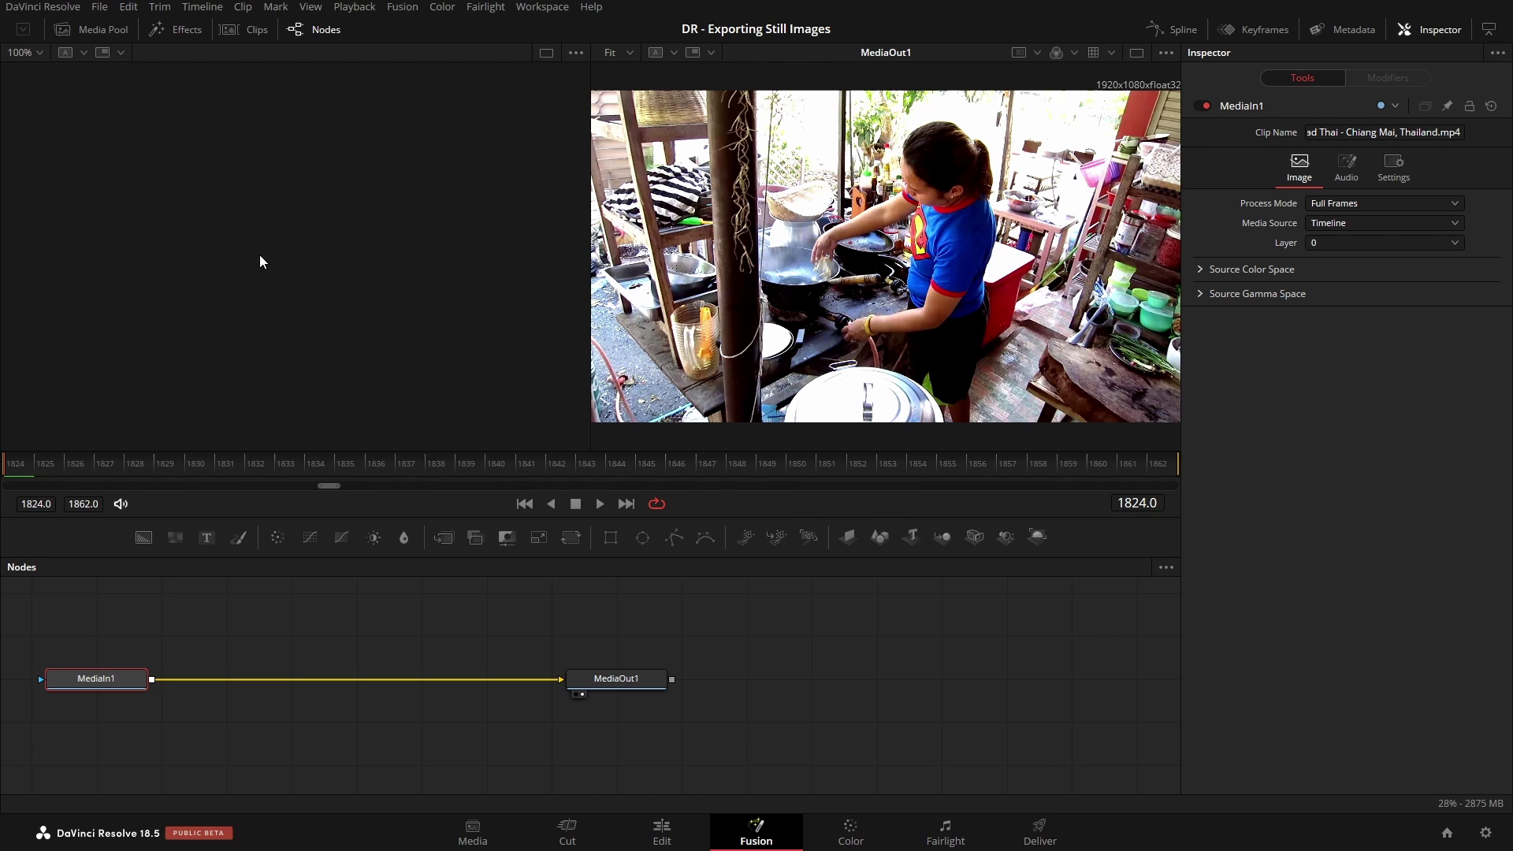
- Search 'saver' in Select Tool and insert a Saver node between MediaIn1 and MediaOut1
key(shift+space)
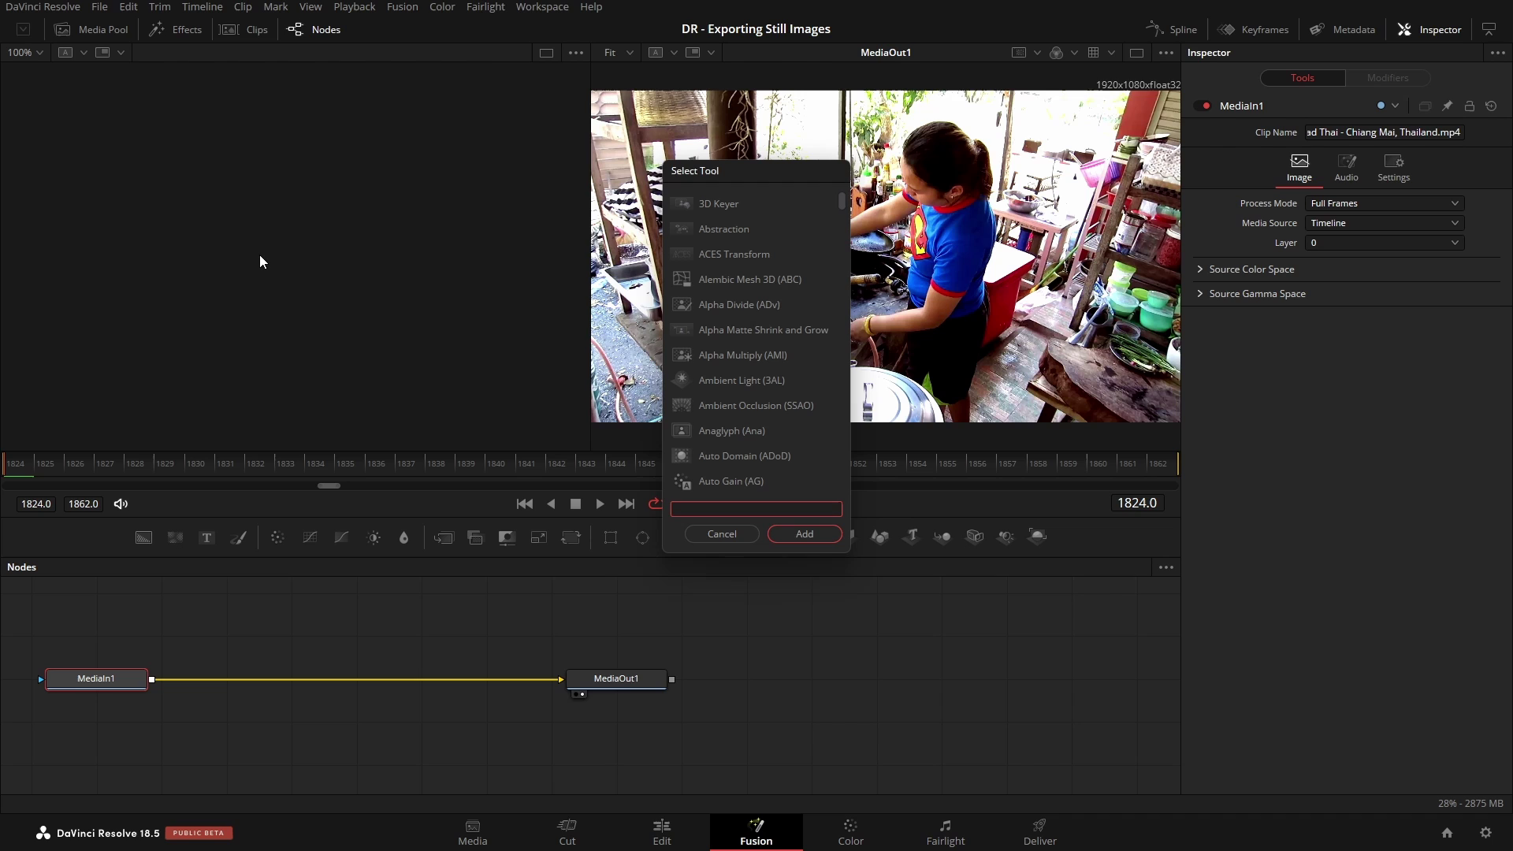
text(saver)
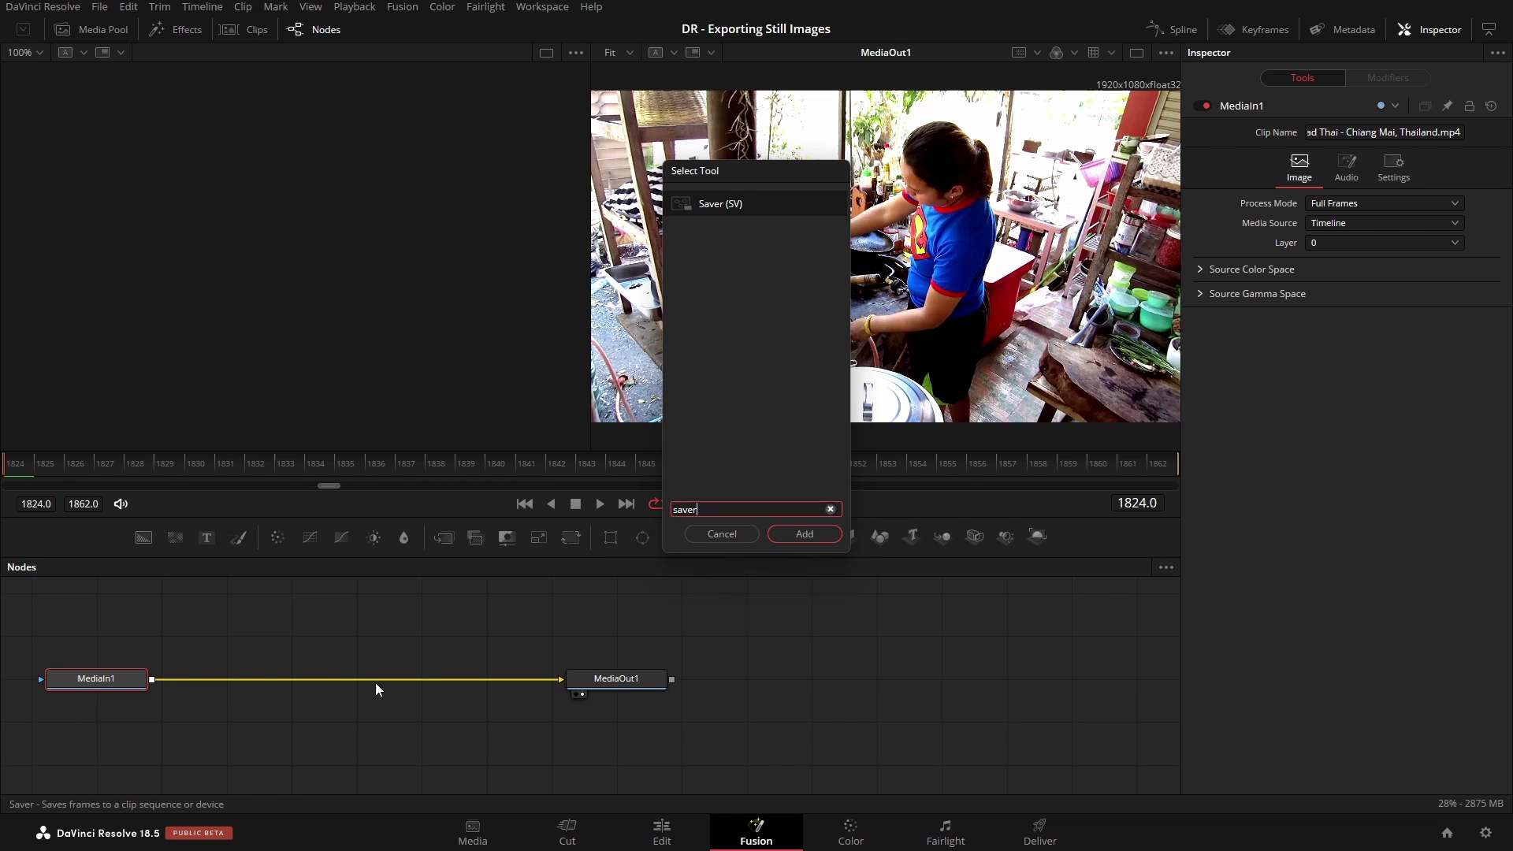
click(794, 540)
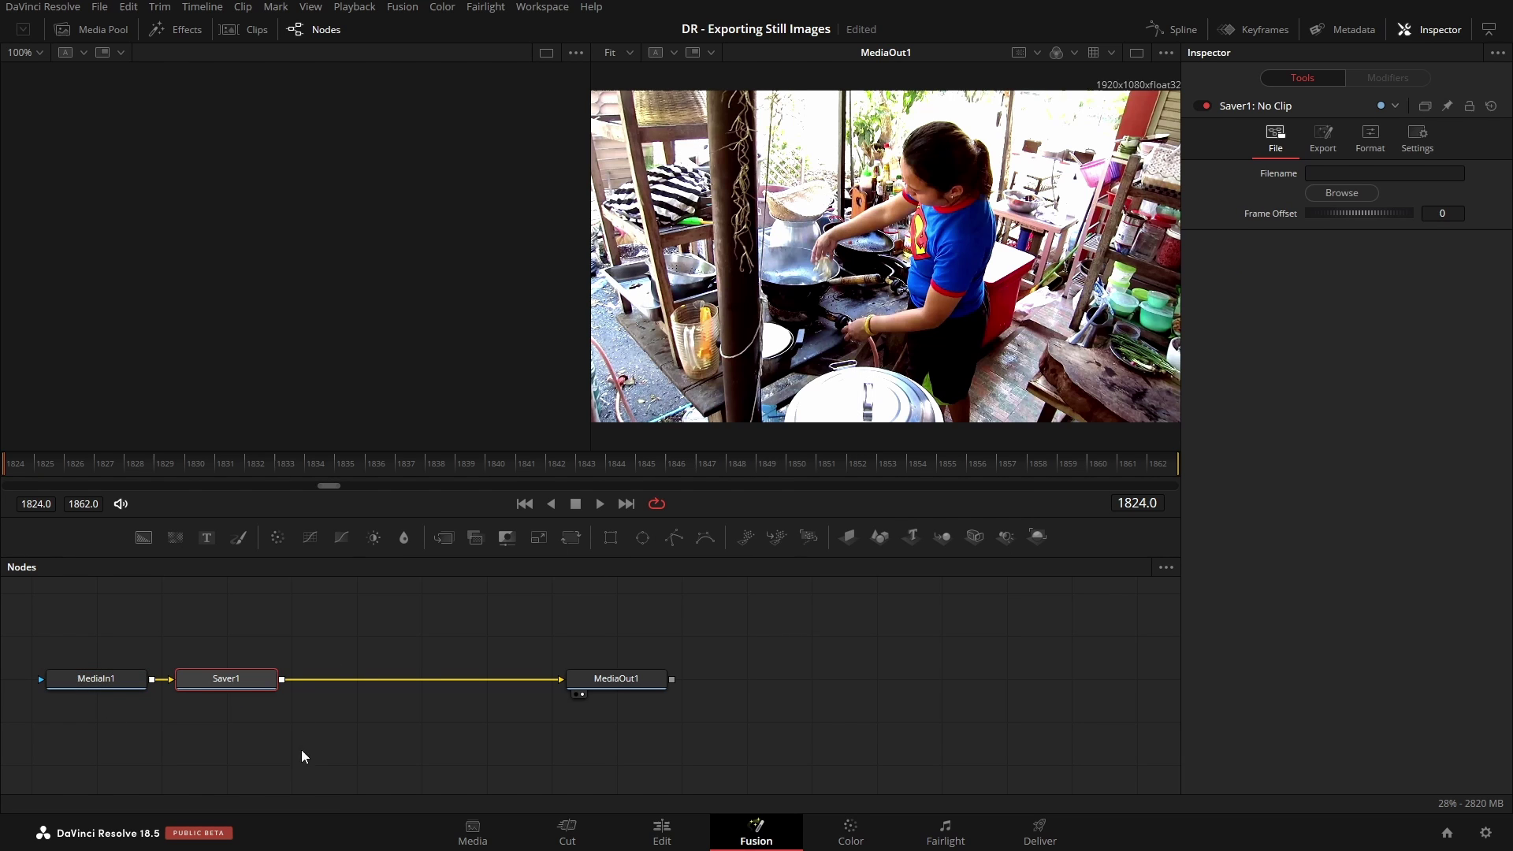
mouse_move(224, 679)
- Point the Saver output to tutorial.jpg in Tutorial Exports, with file type set to All Files
click(1347, 194)
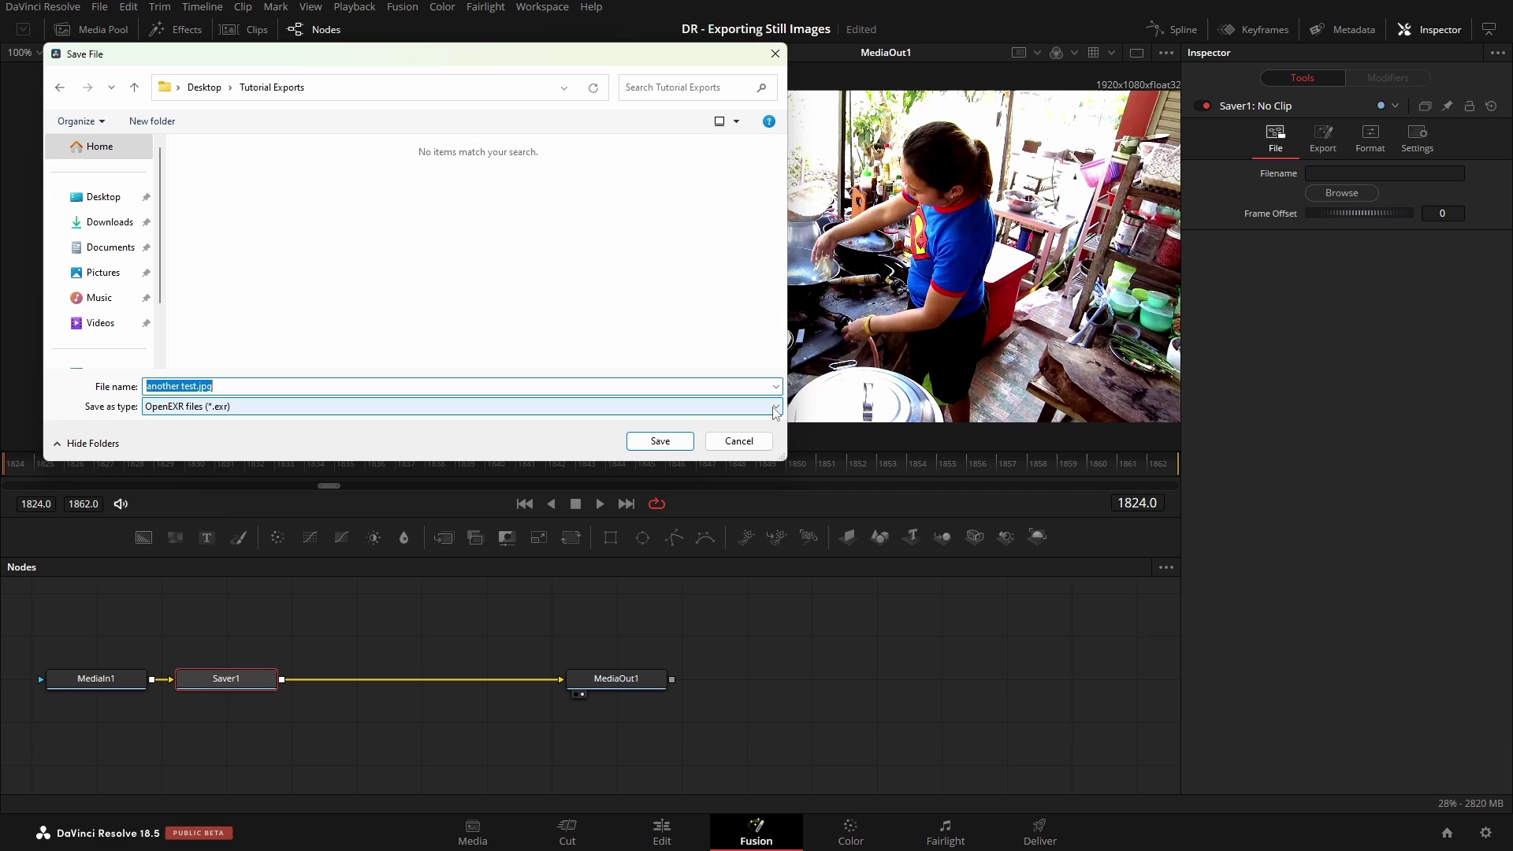
click(649, 407)
click(203, 435)
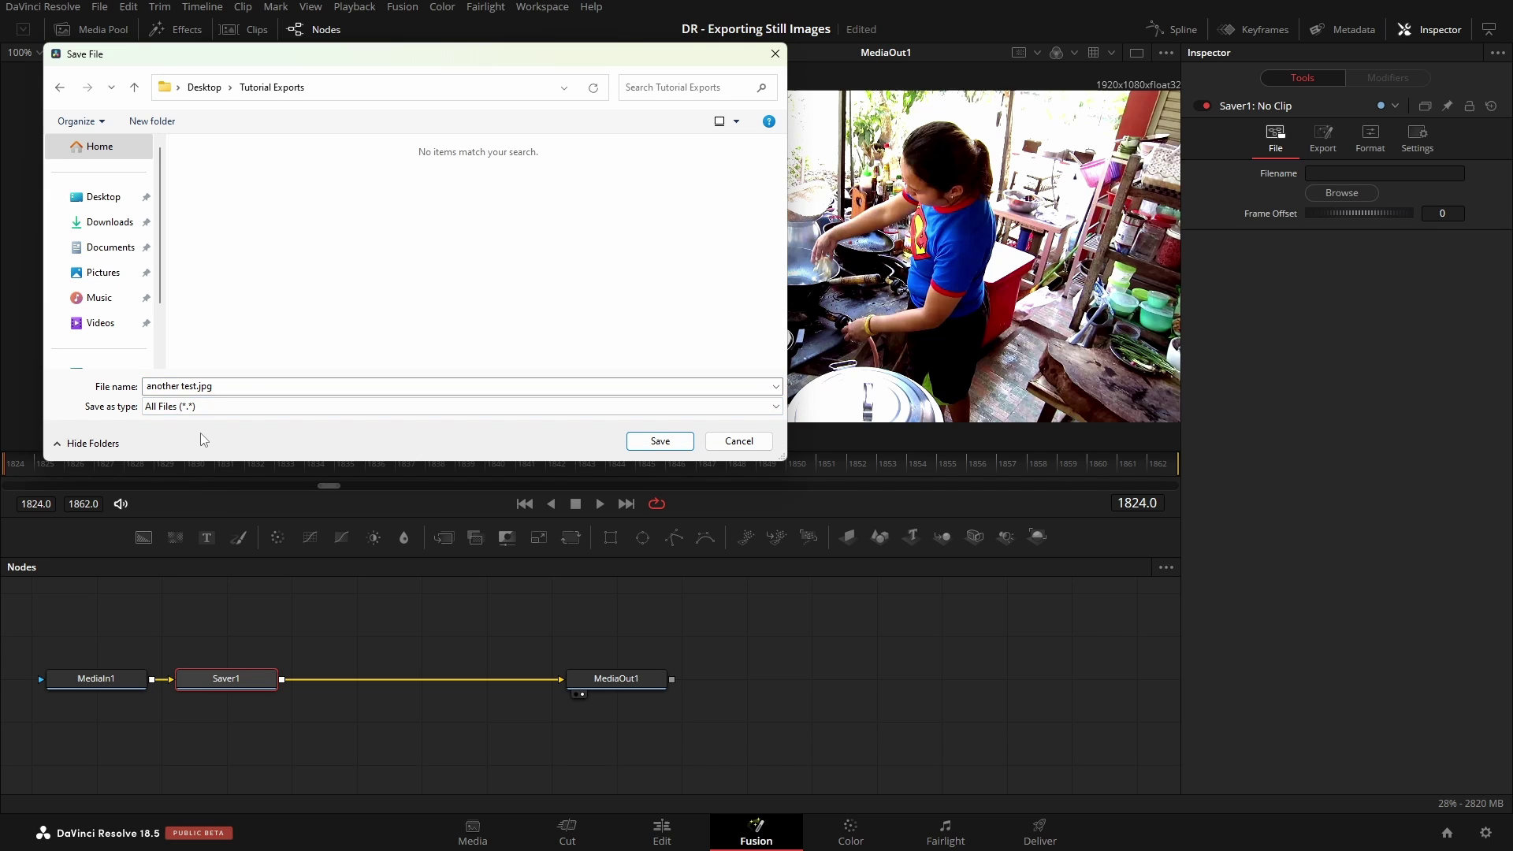
click(307, 386)
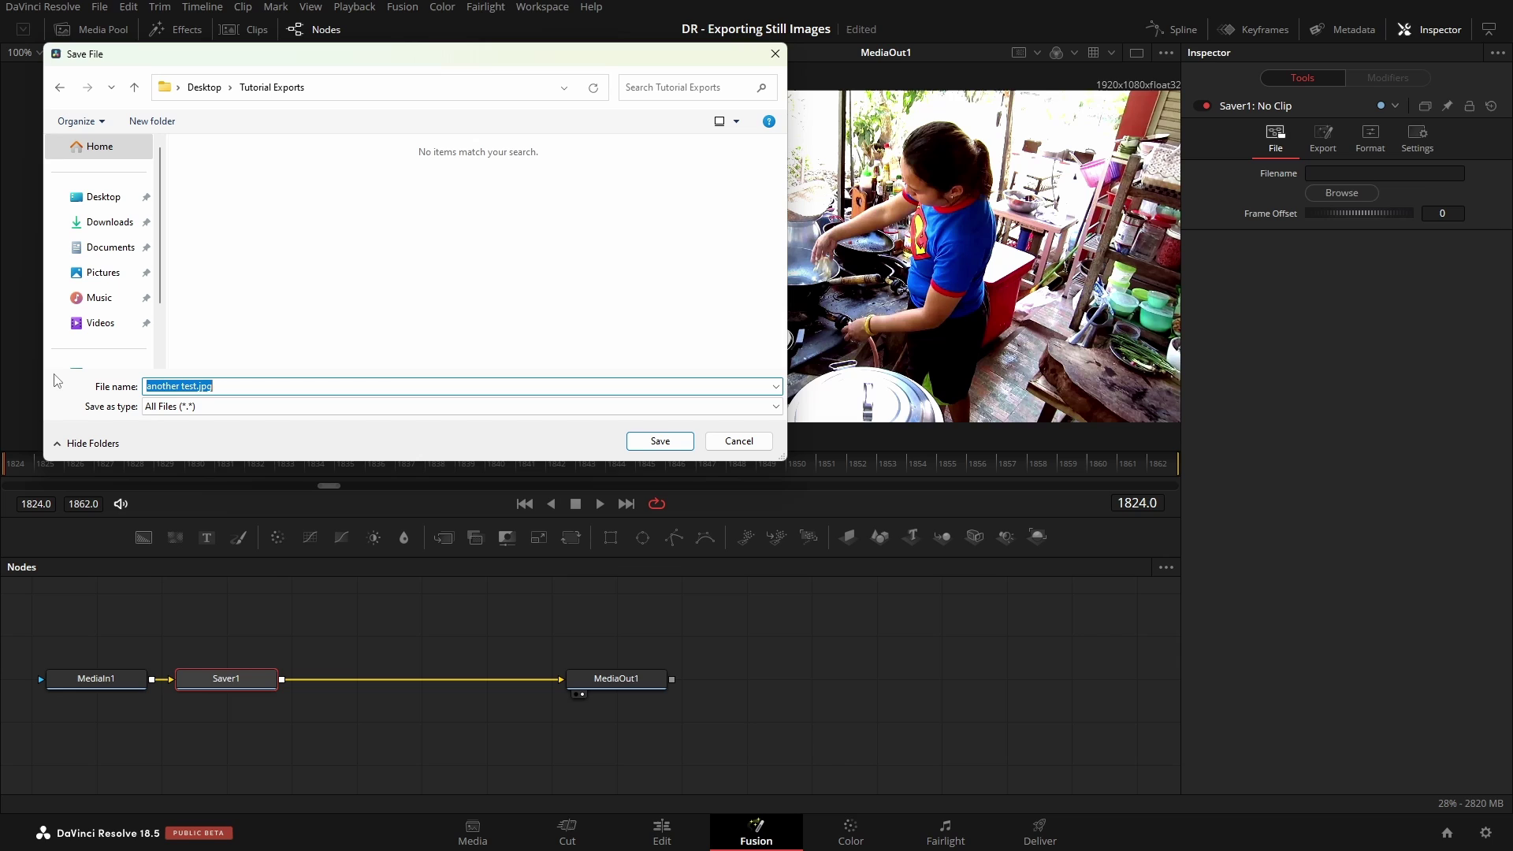
text(tutorial)
click(659, 441)
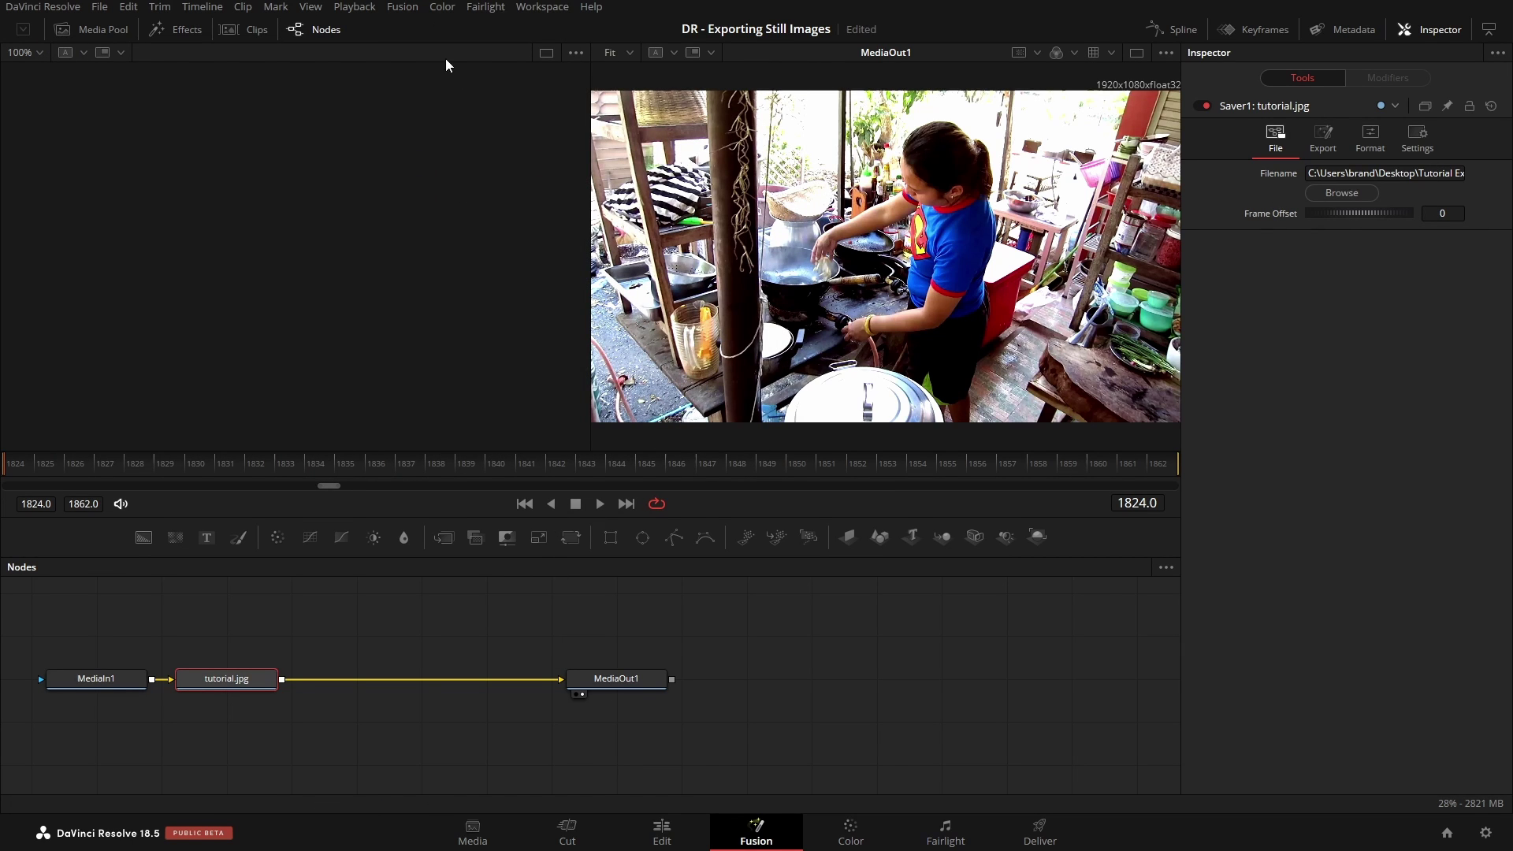
- Render all Savers to write frames 1824–1862 as JPEG stills
click(401, 8)
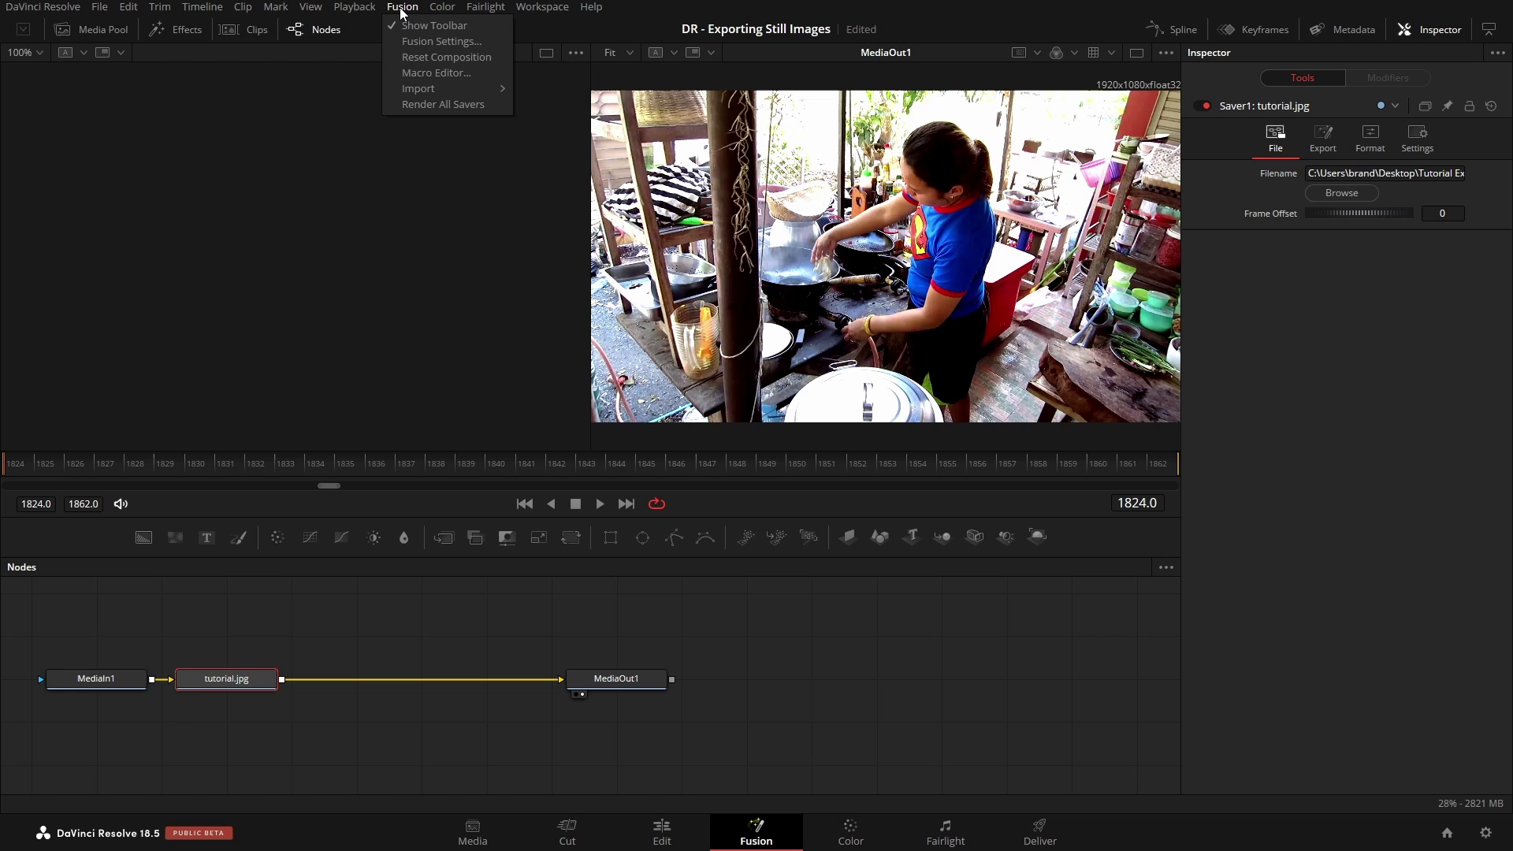
click(447, 105)
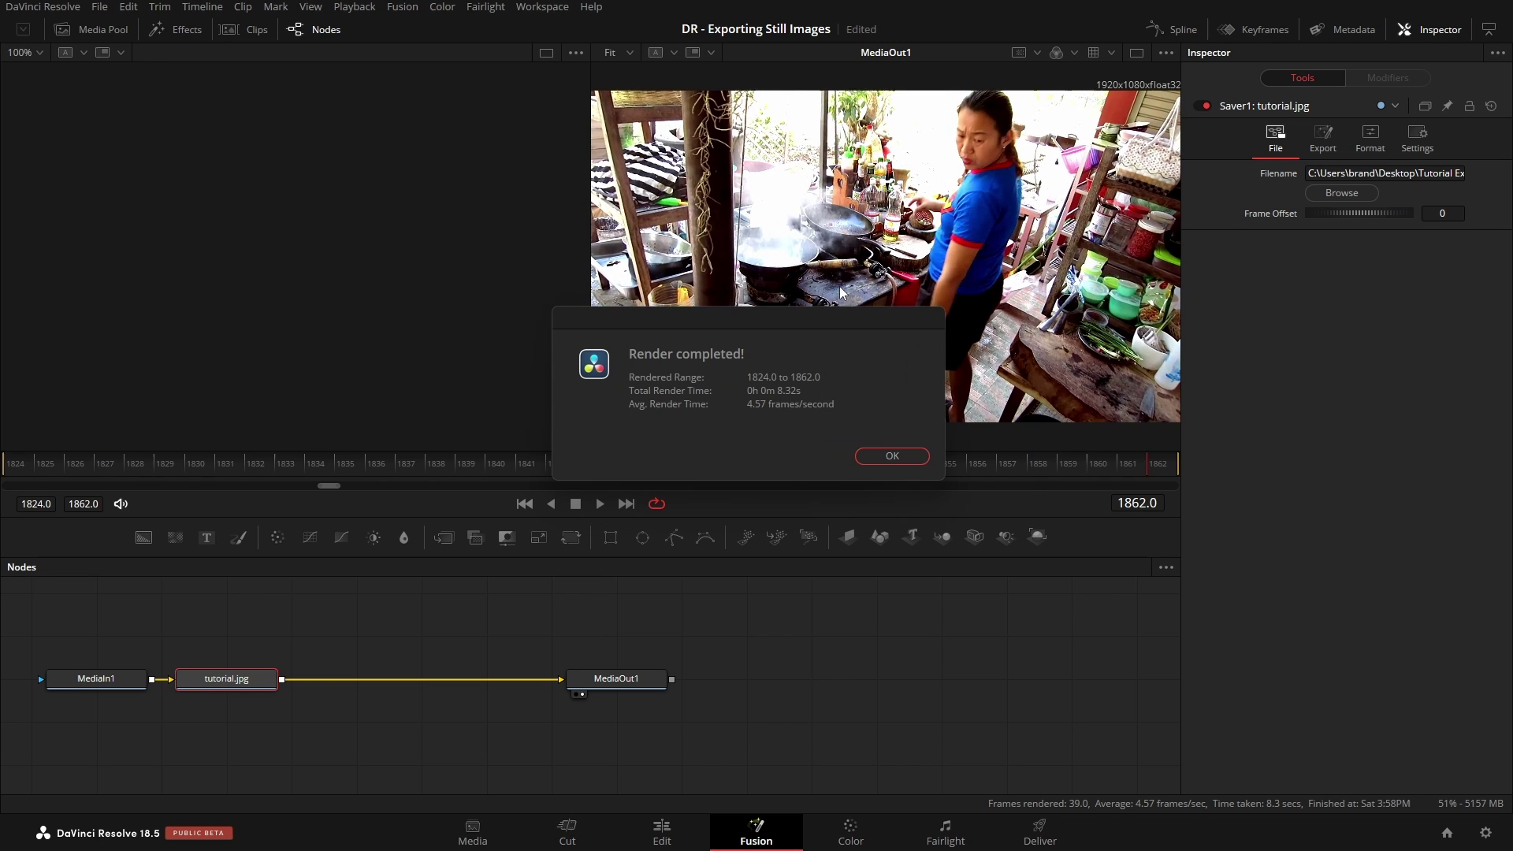
click(893, 457)
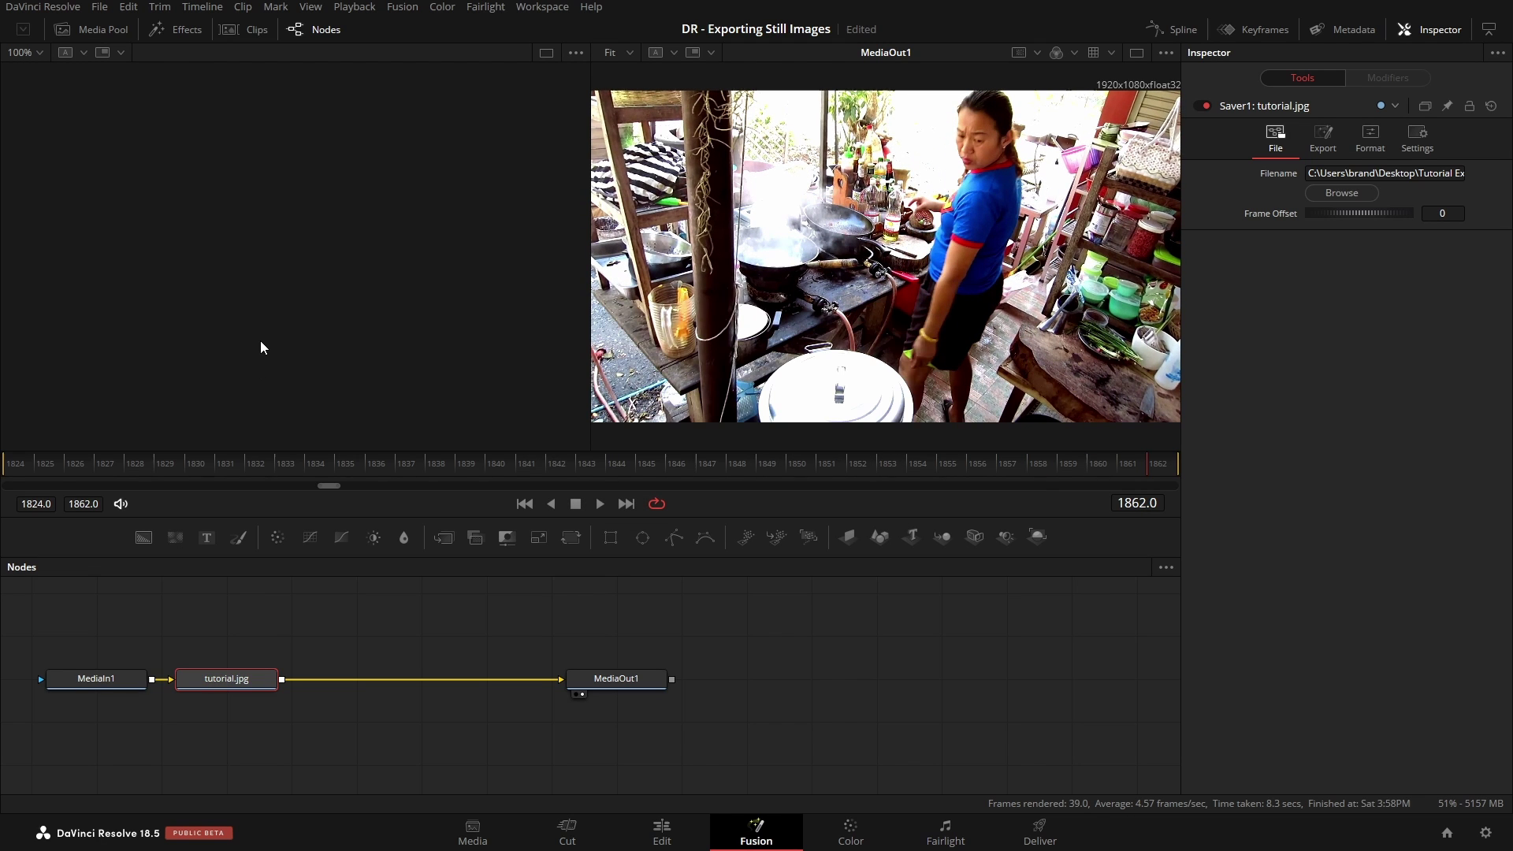
- Delete the 38 tutorial JPEGs from Tutorial Exports in Explorer, then return to Resolve
key(alt+Tab)
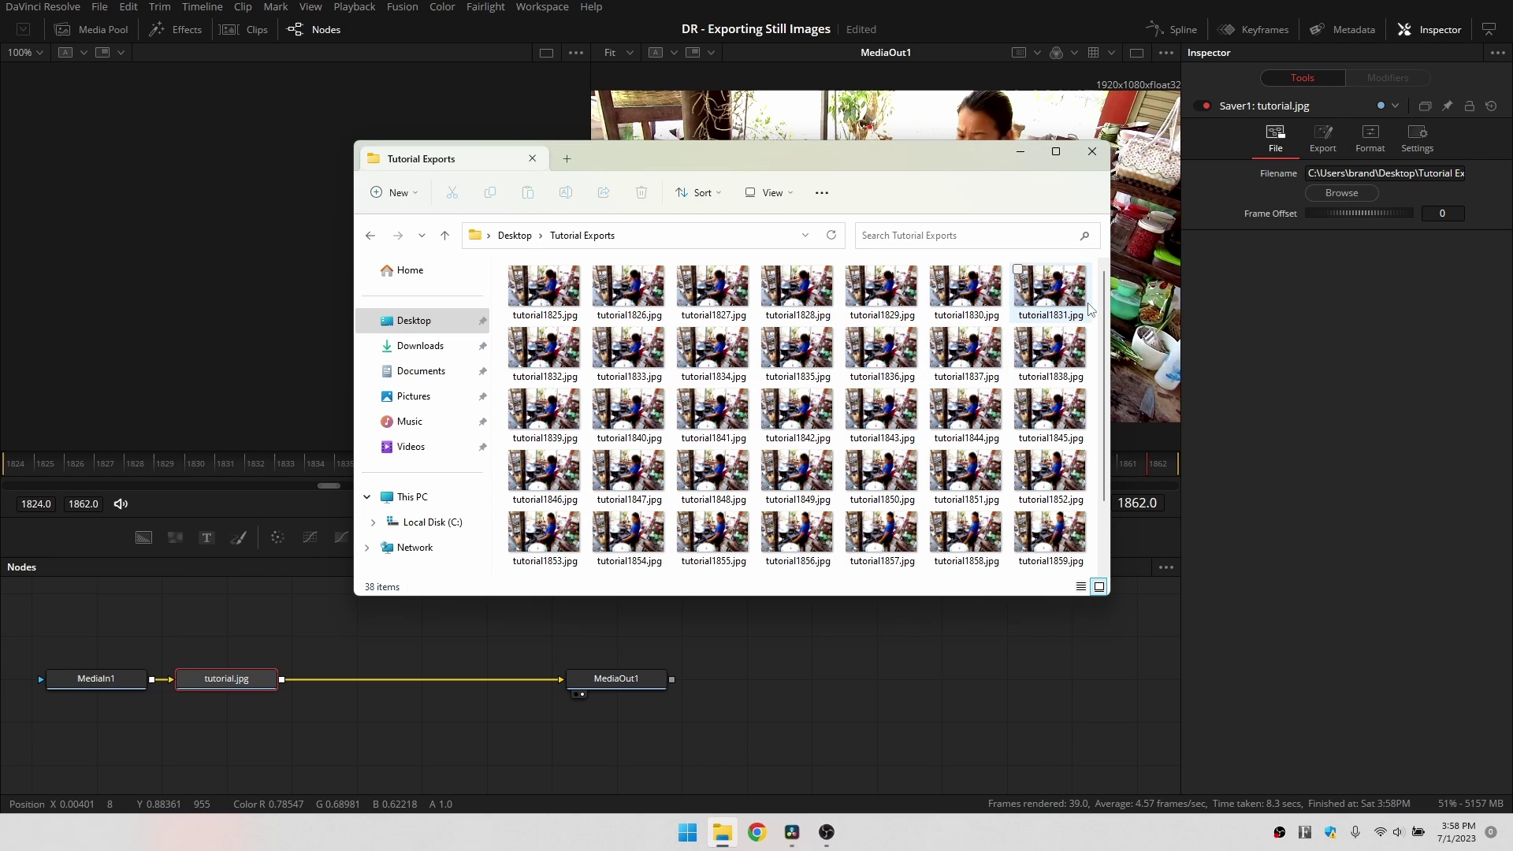
scroll(1106, 306, down, 1)
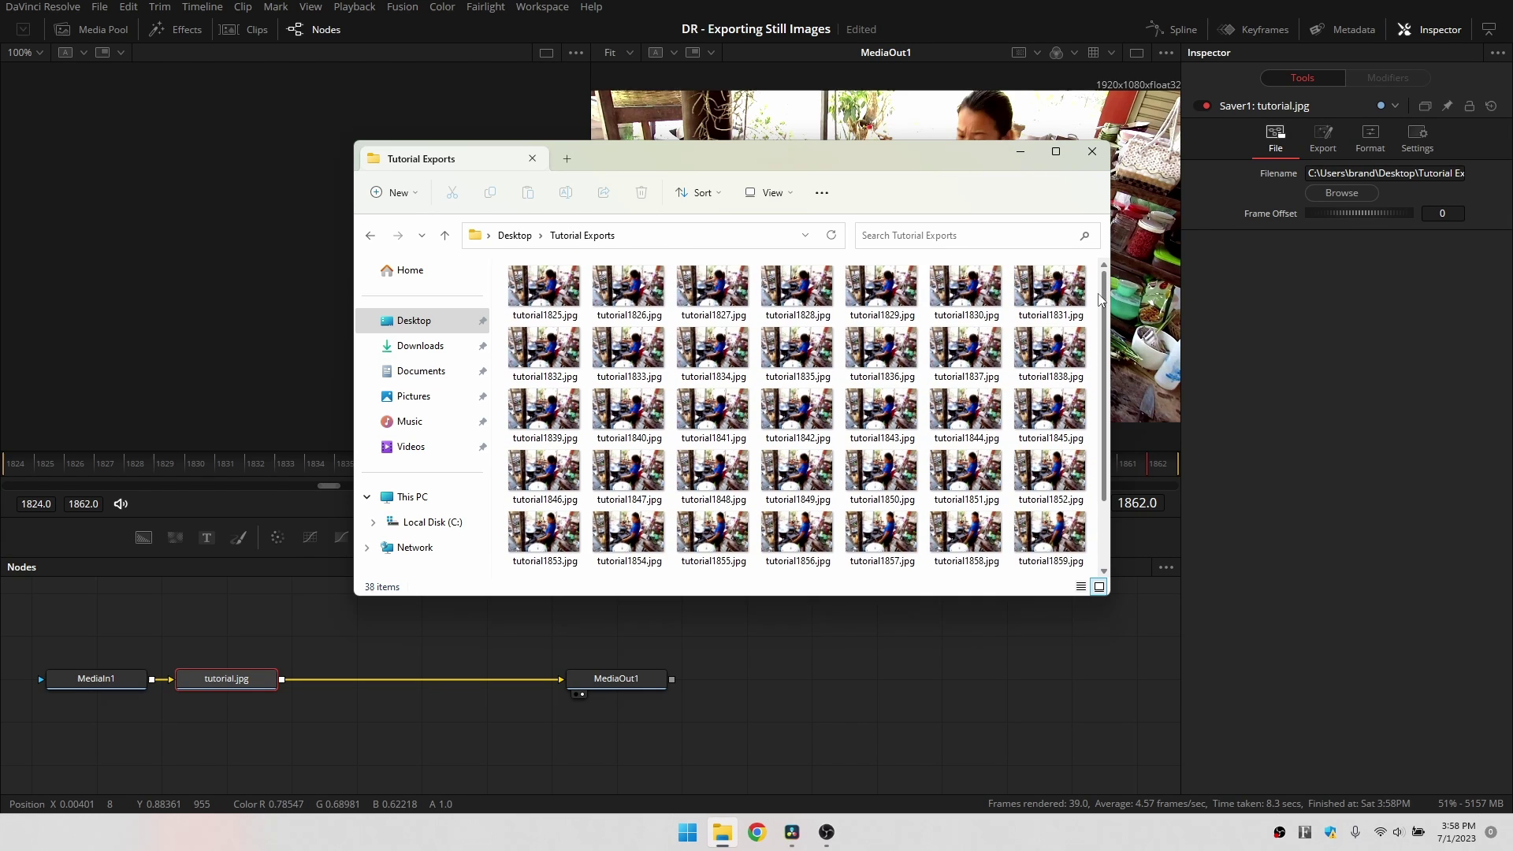
scroll(1067, 429, up, 1)
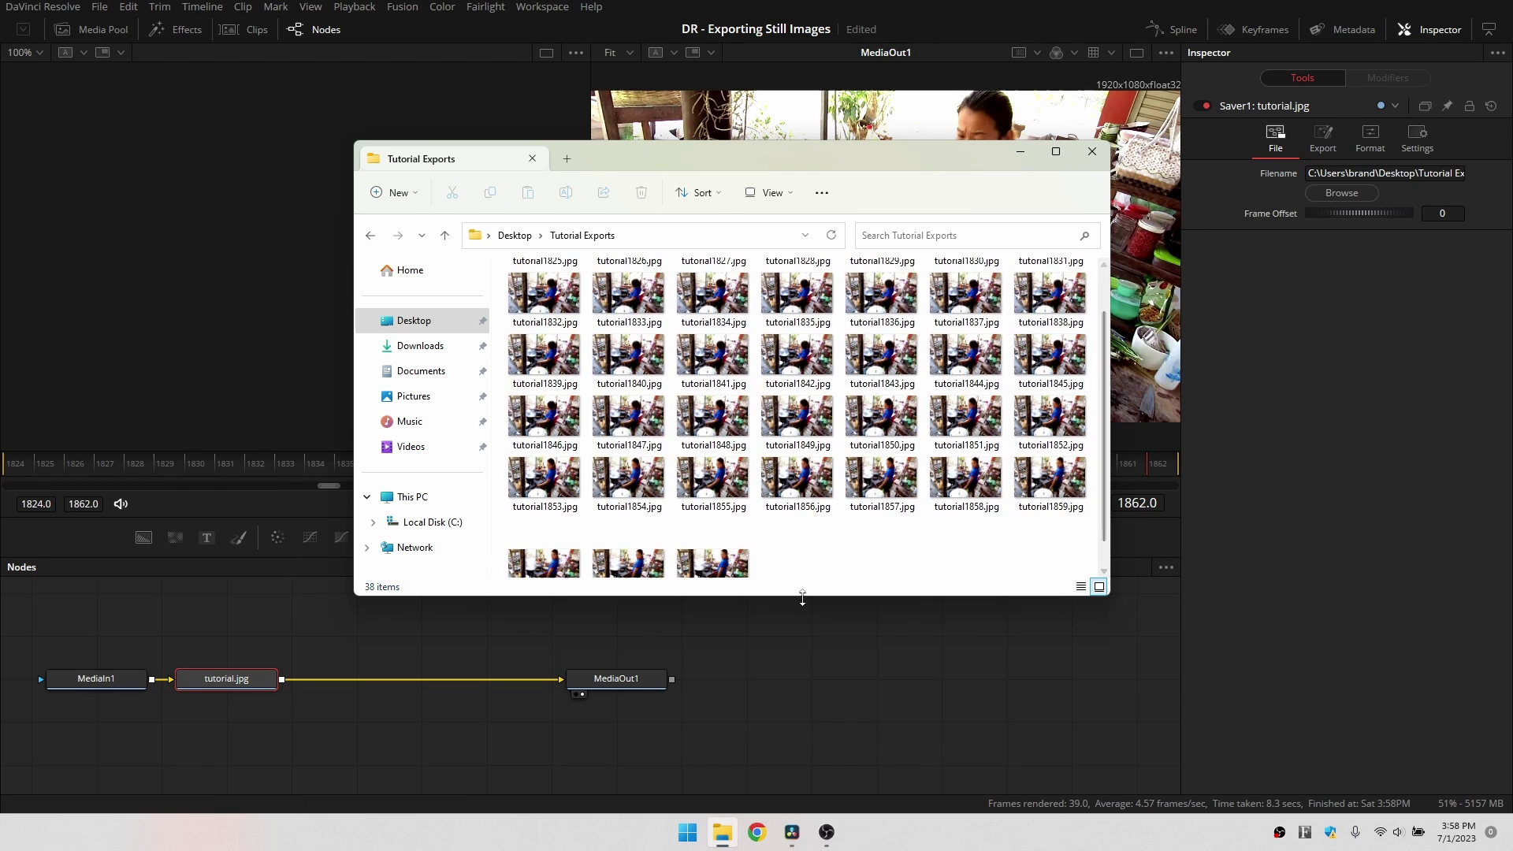
key(ctrl+a)
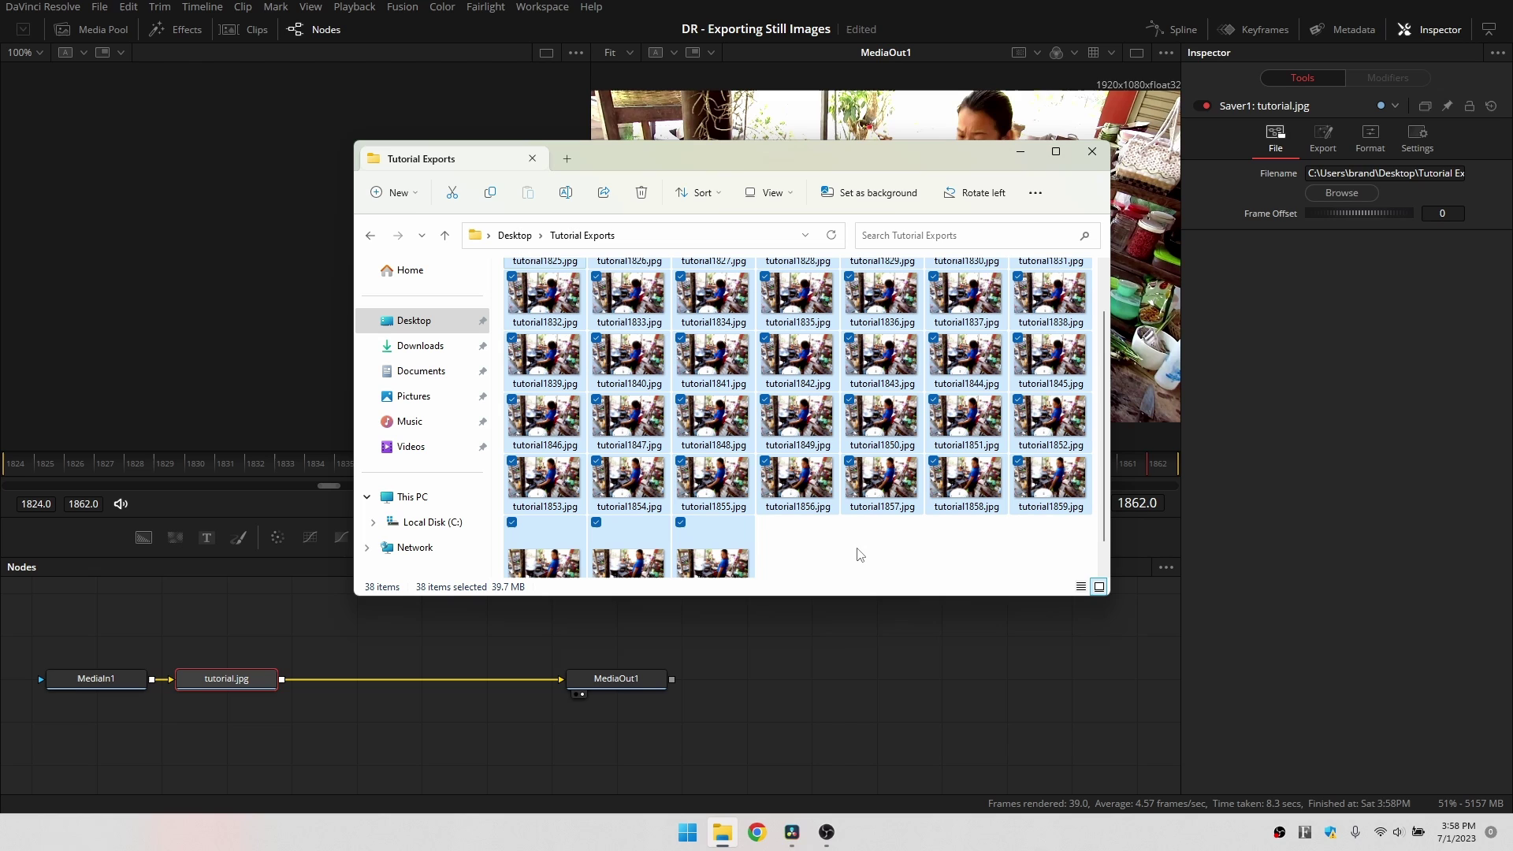
click(641, 192)
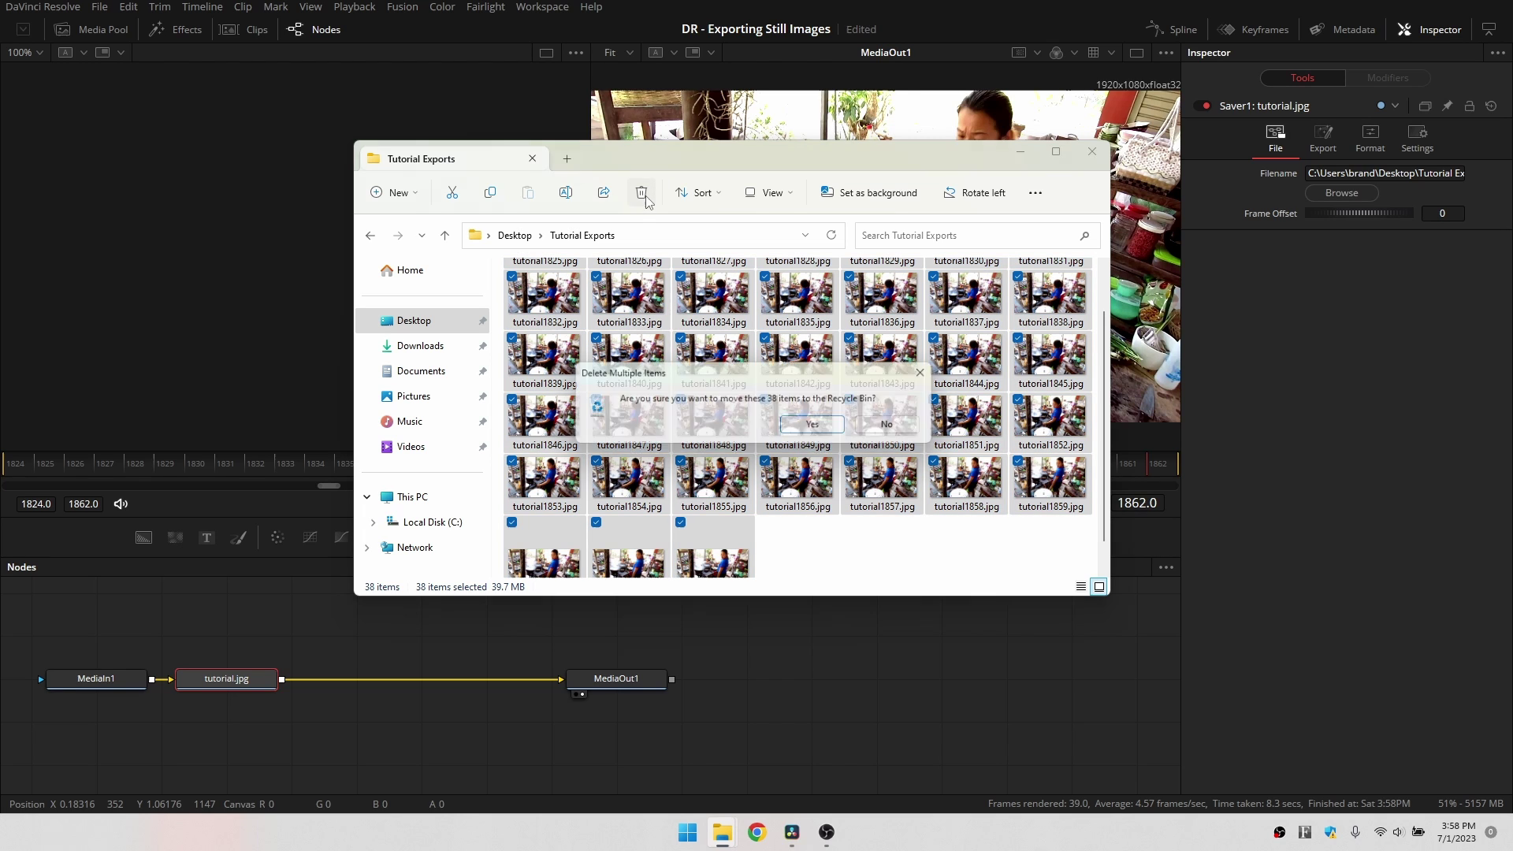
click(821, 427)
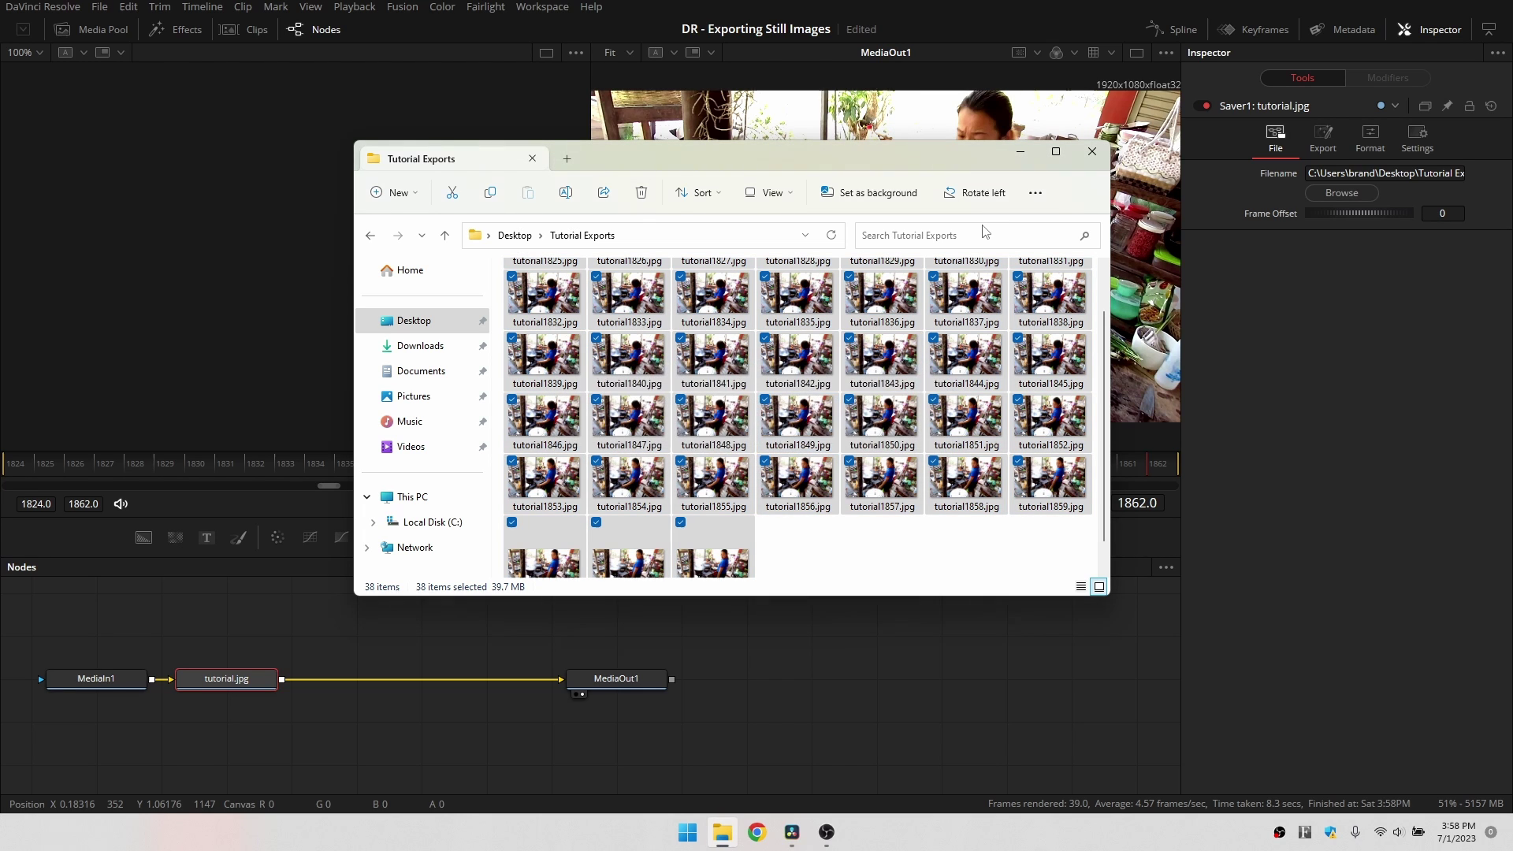
key(alt+Tab)
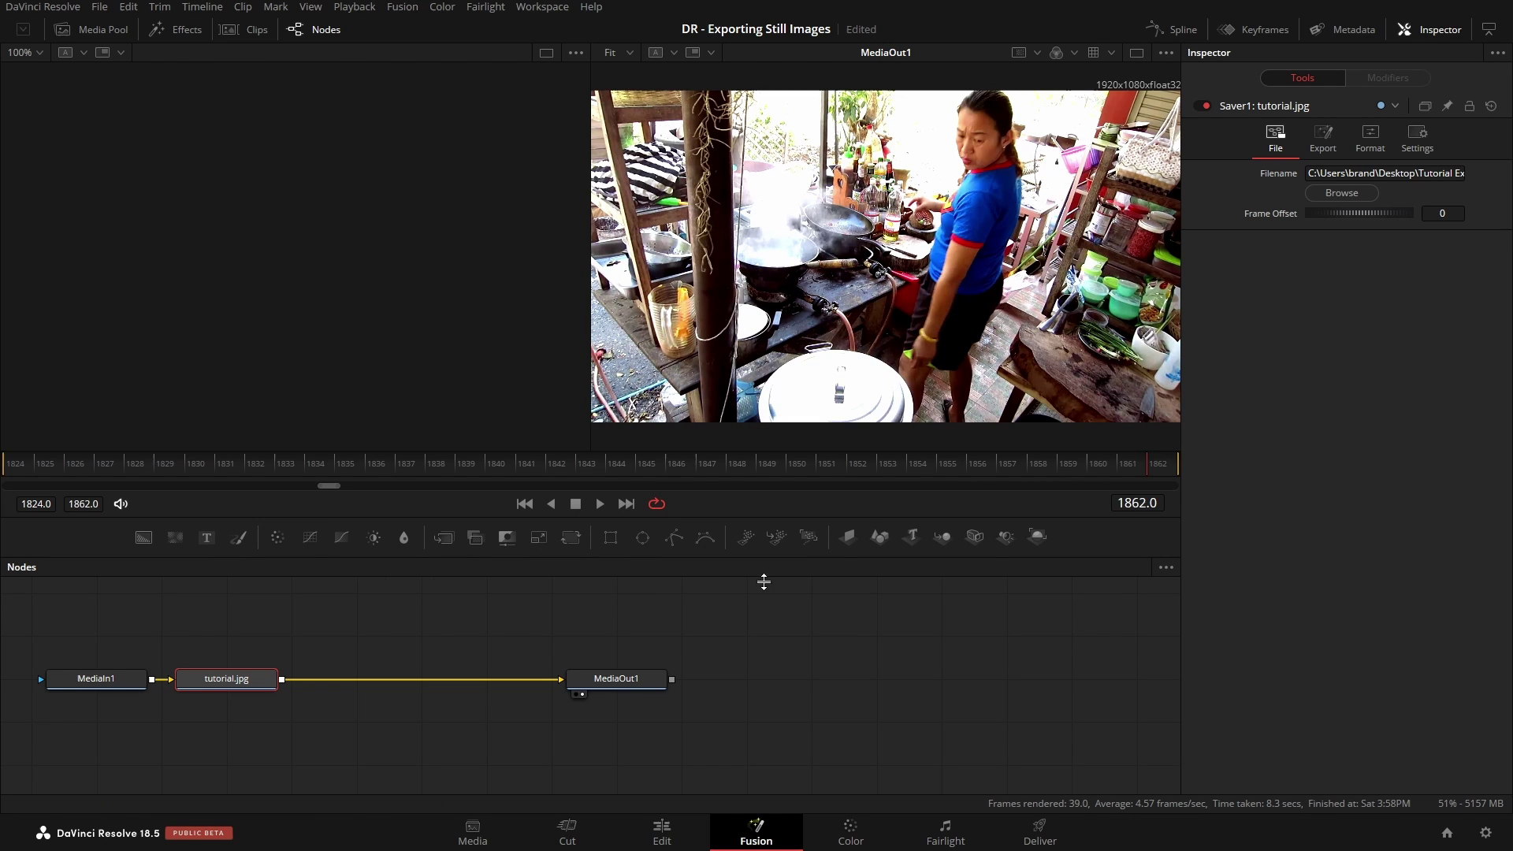
- On the Deliver page, pull the render range Out point back to 01:00:01:13, the first clip's end
click(1039, 829)
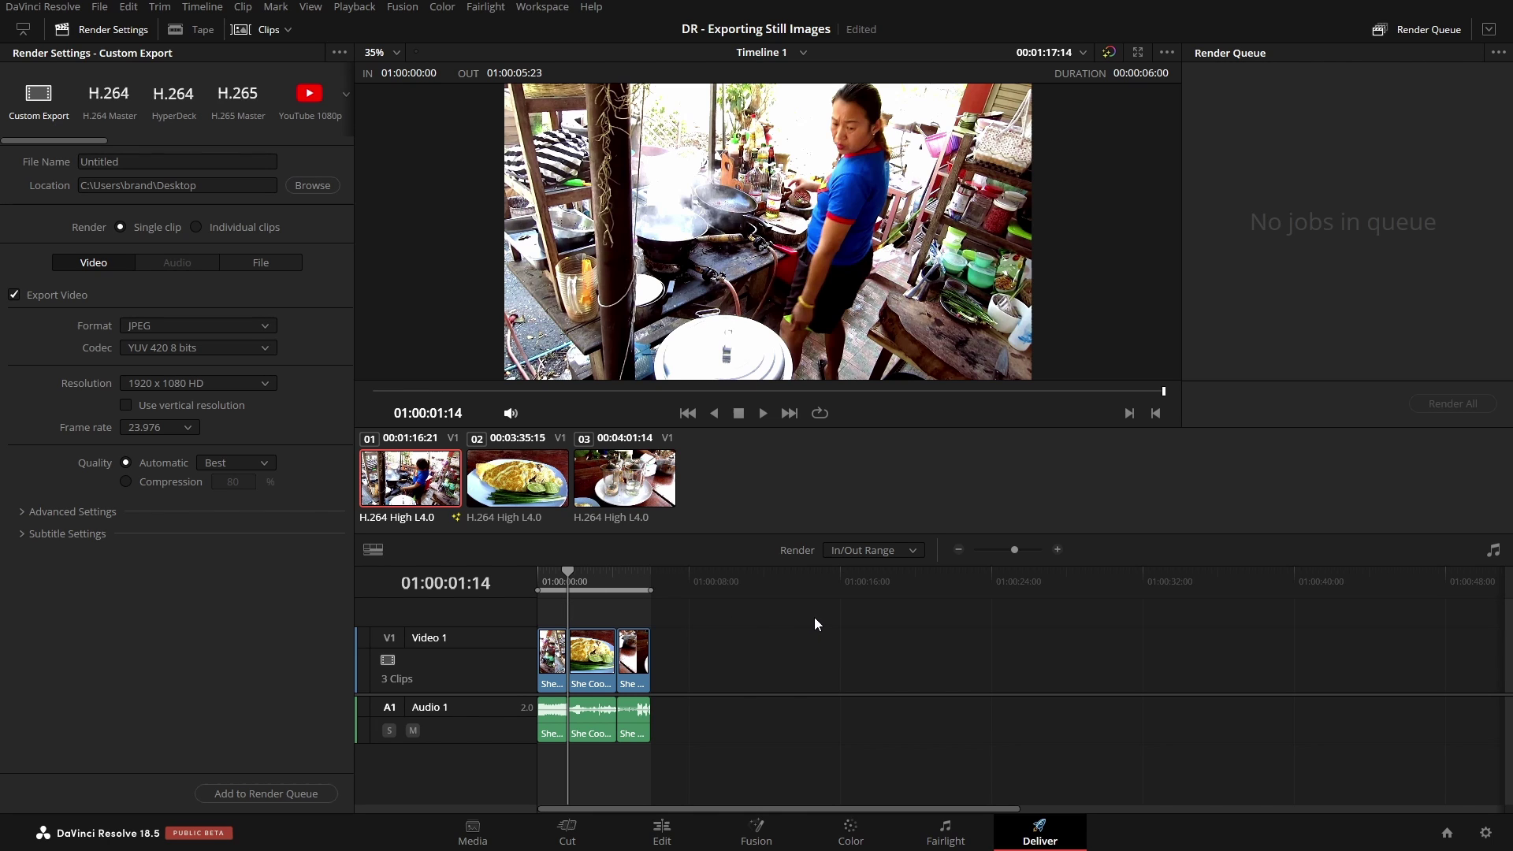
key(shift+z)
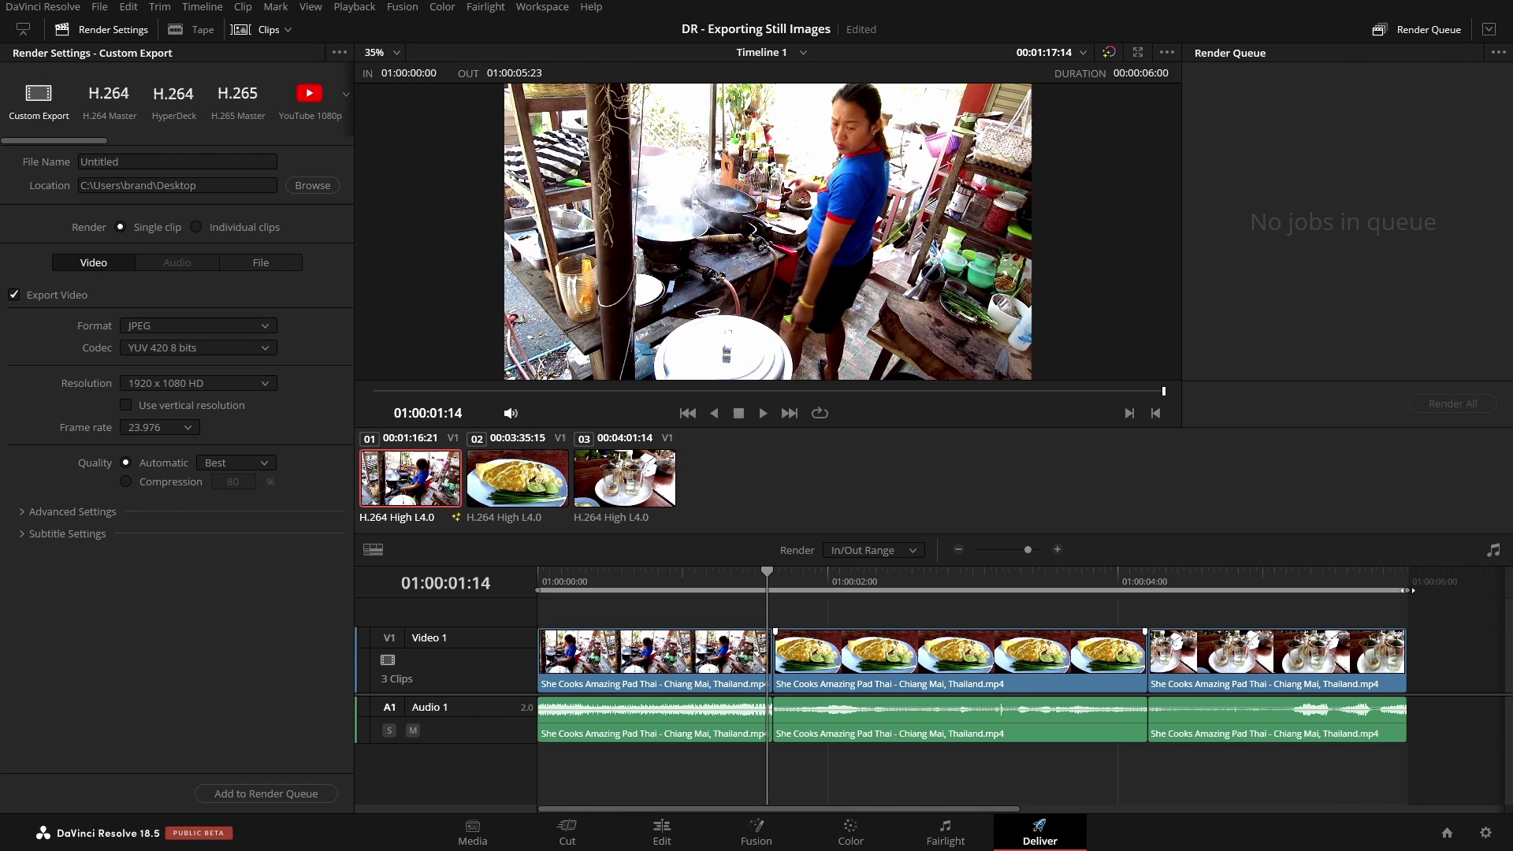
drag(1407, 589, 1147, 591)
drag(951, 593, 764, 592)
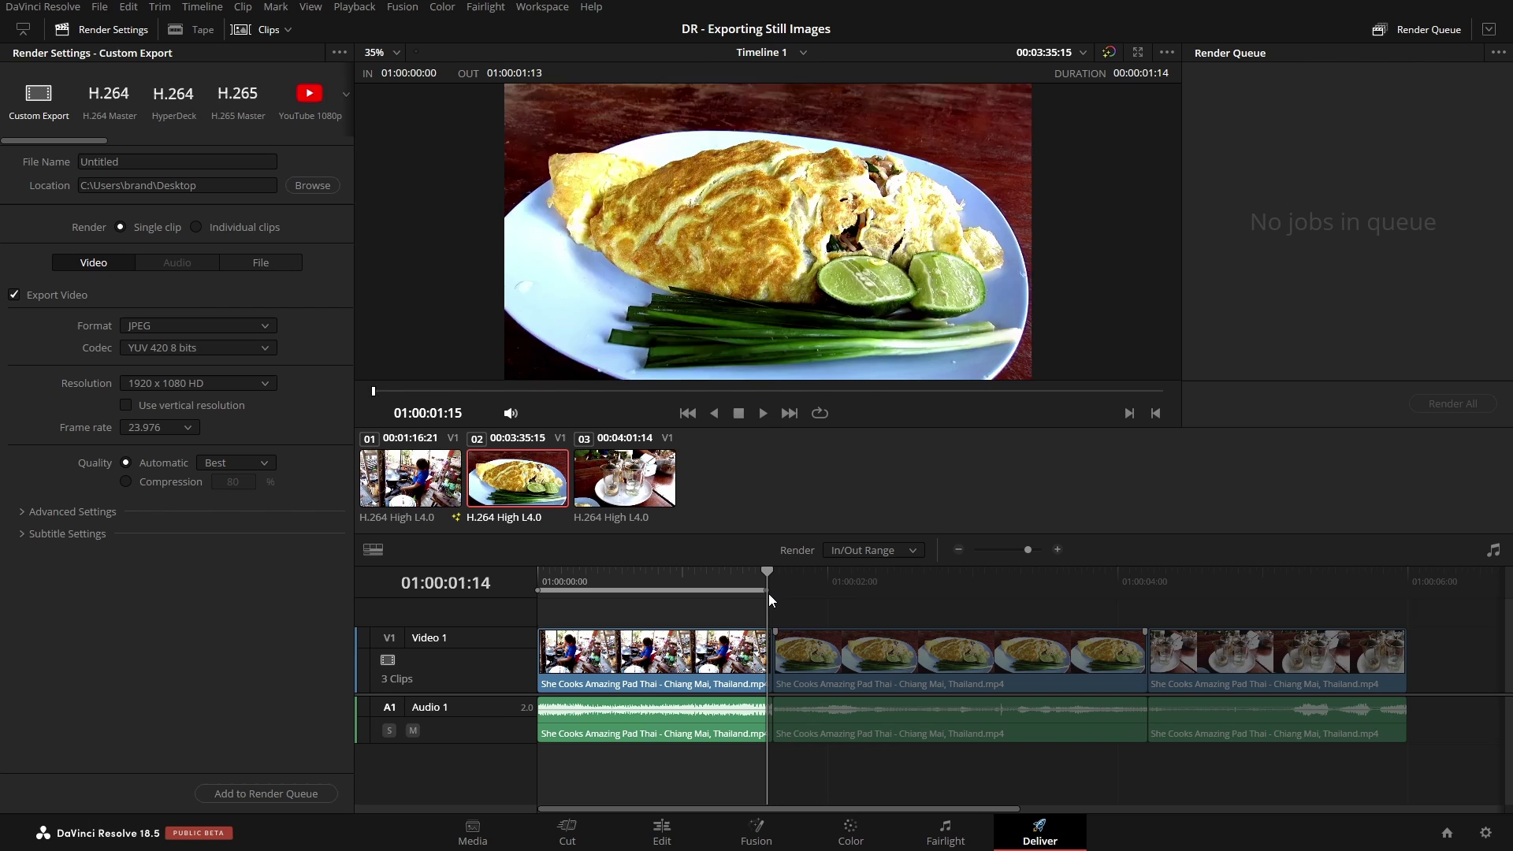
click(768, 593)
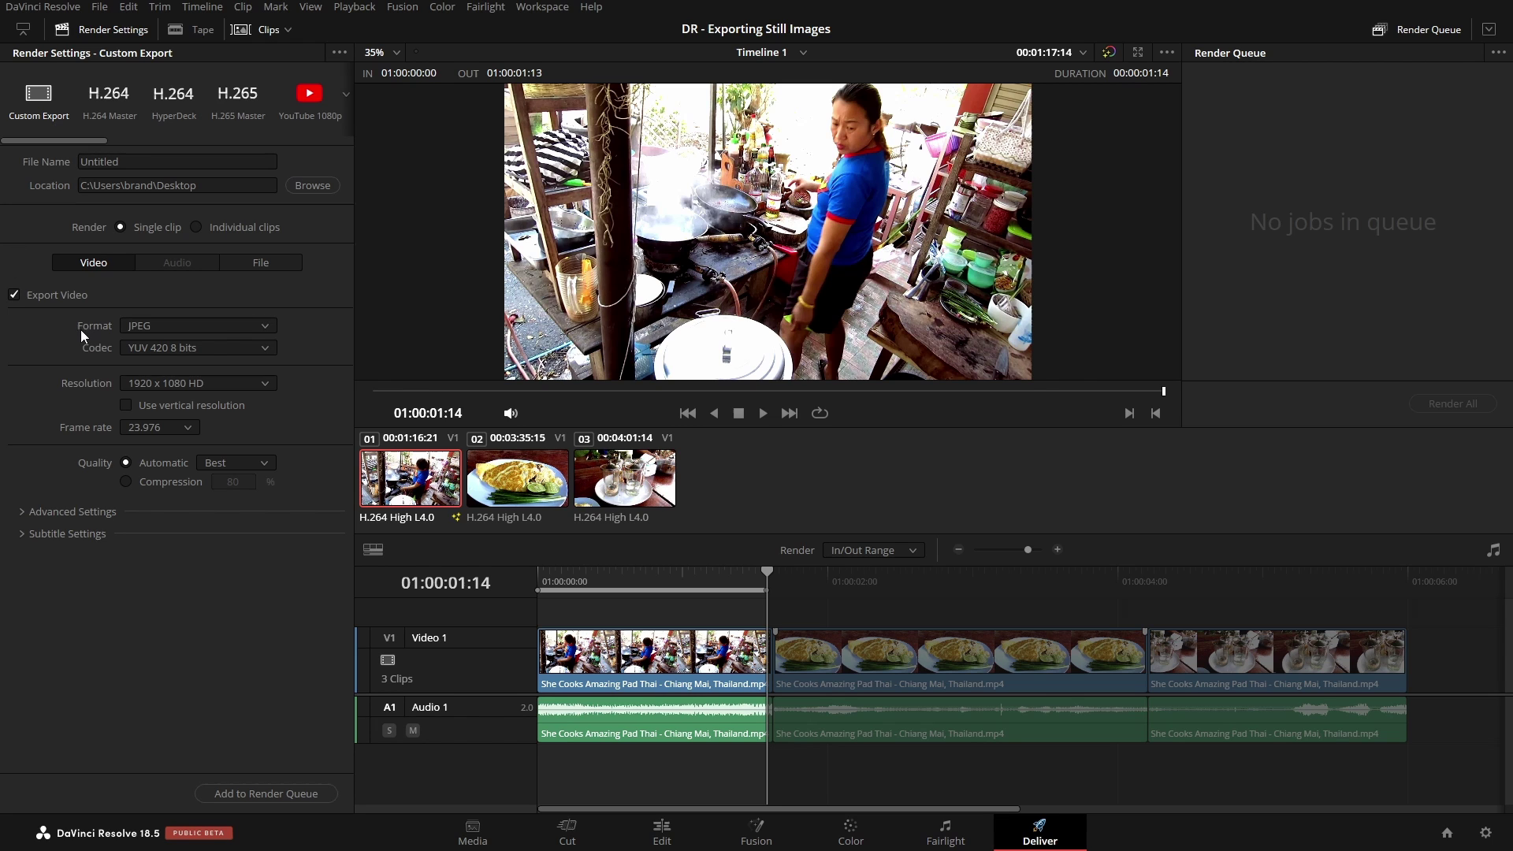
- Keep JPEG as the render format and name the output 'tutorial test'
click(236, 327)
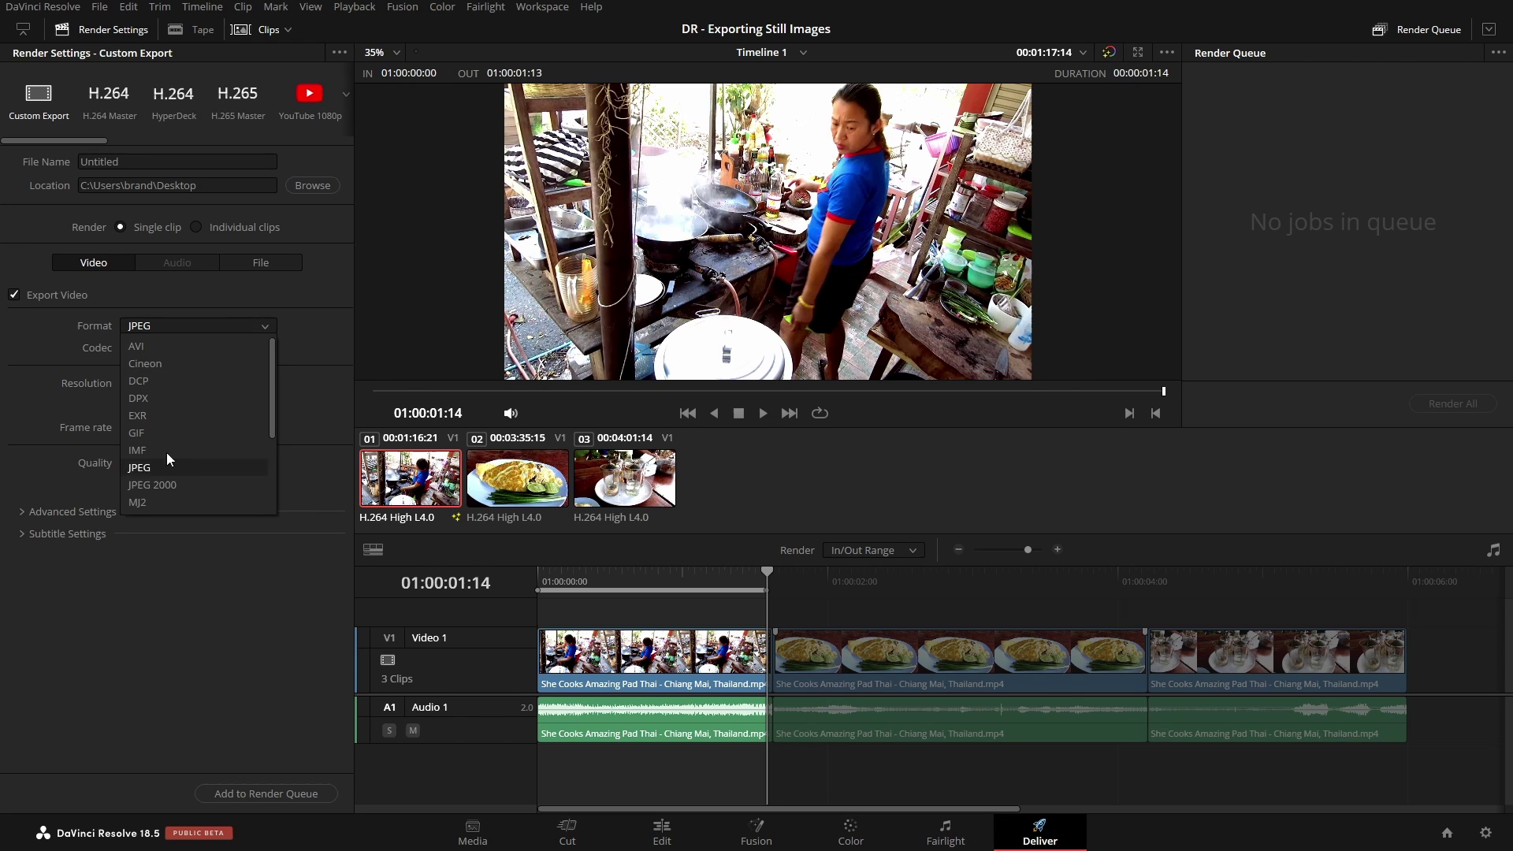
click(261, 327)
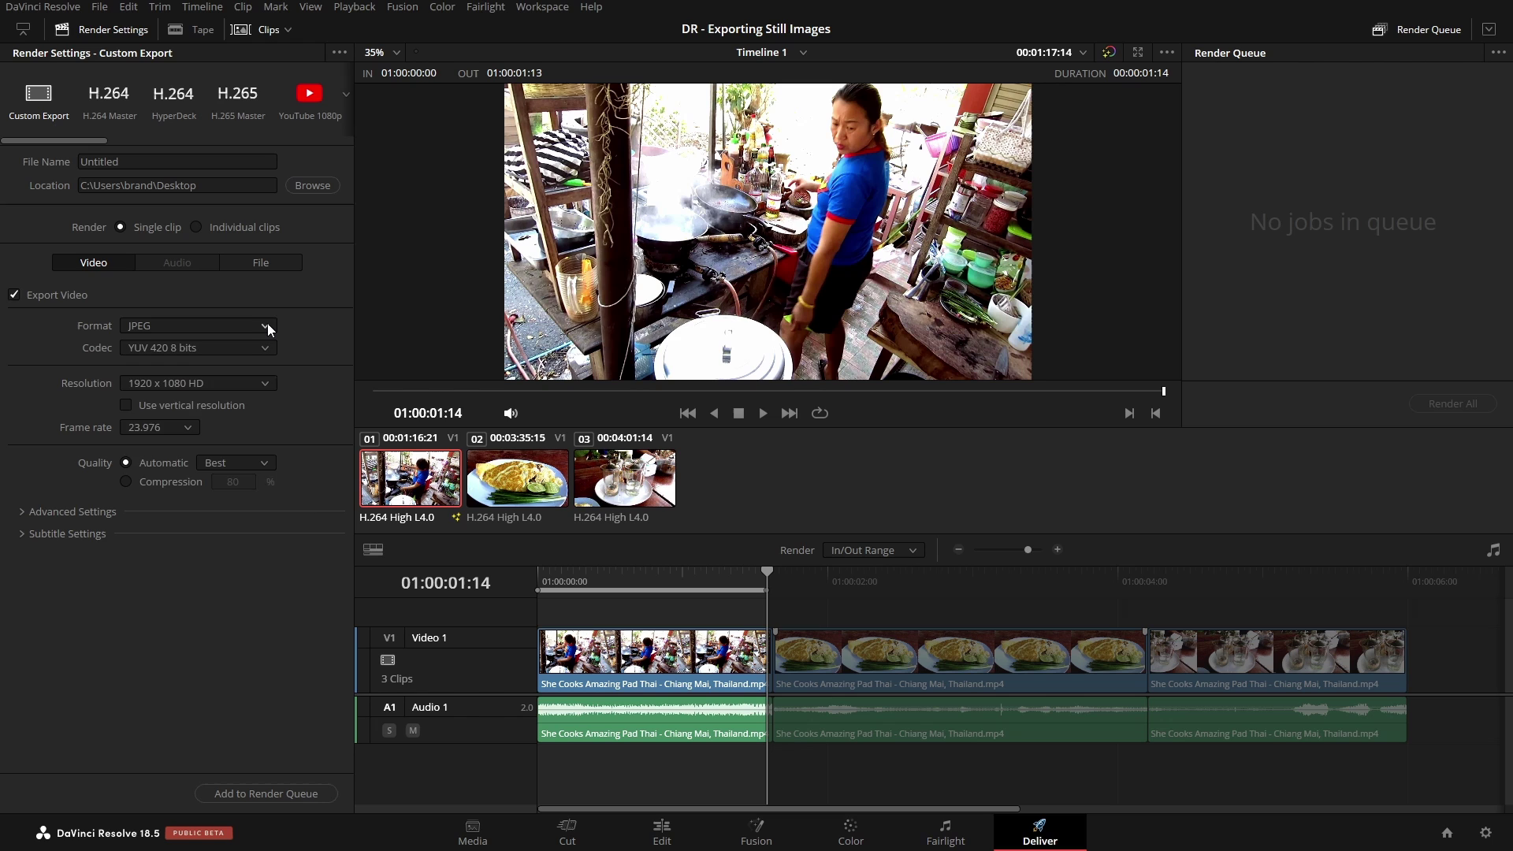
click(267, 324)
click(158, 467)
drag(176, 163, 3, 161)
text(tutorial test)
- Set Tutorial Exports as the destination, queue the job and render it
click(312, 186)
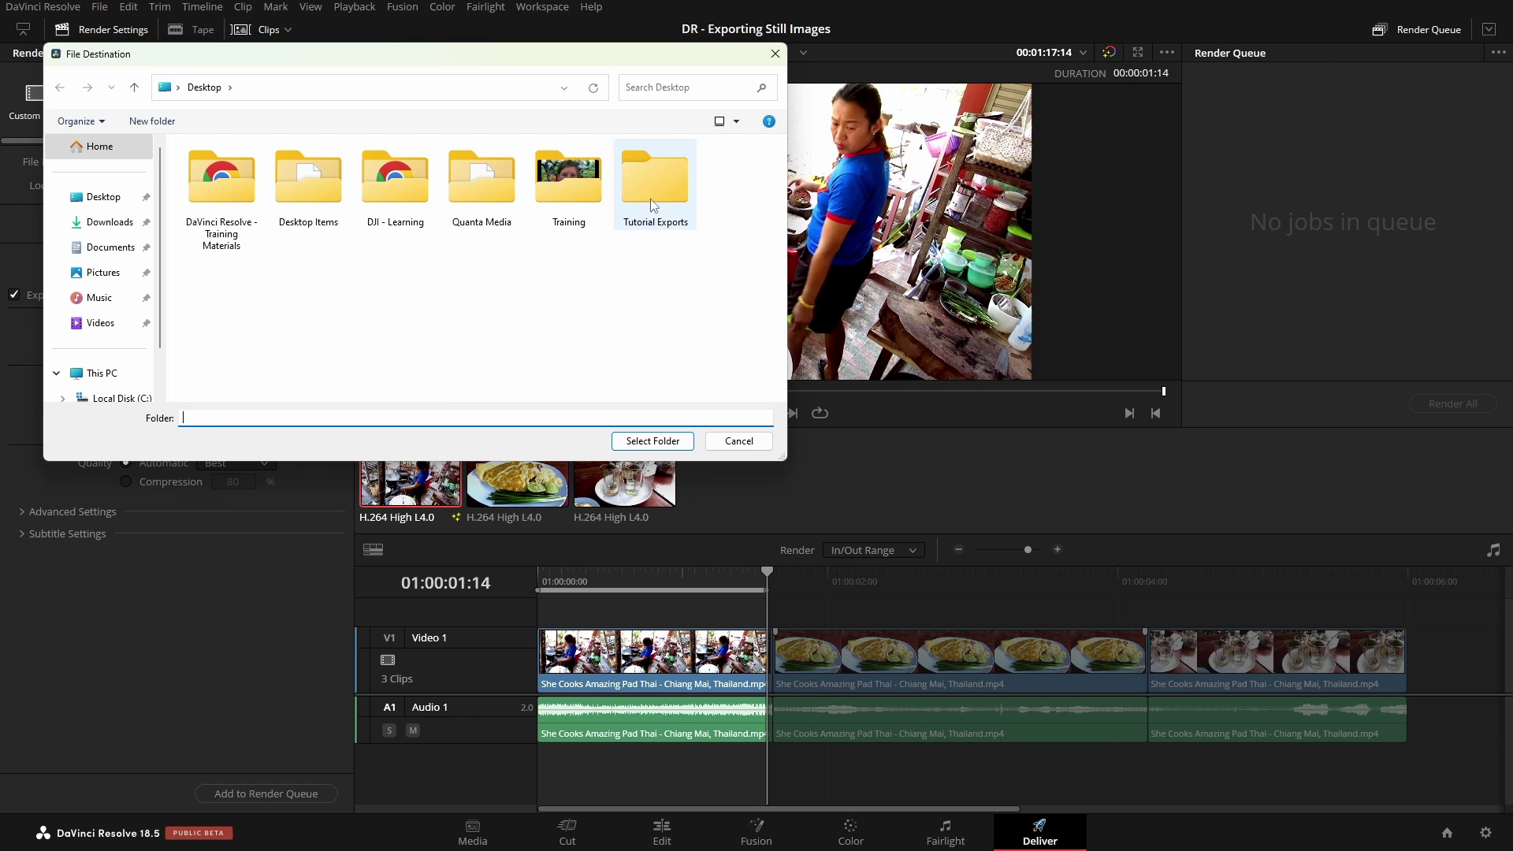
click(645, 224)
click(653, 441)
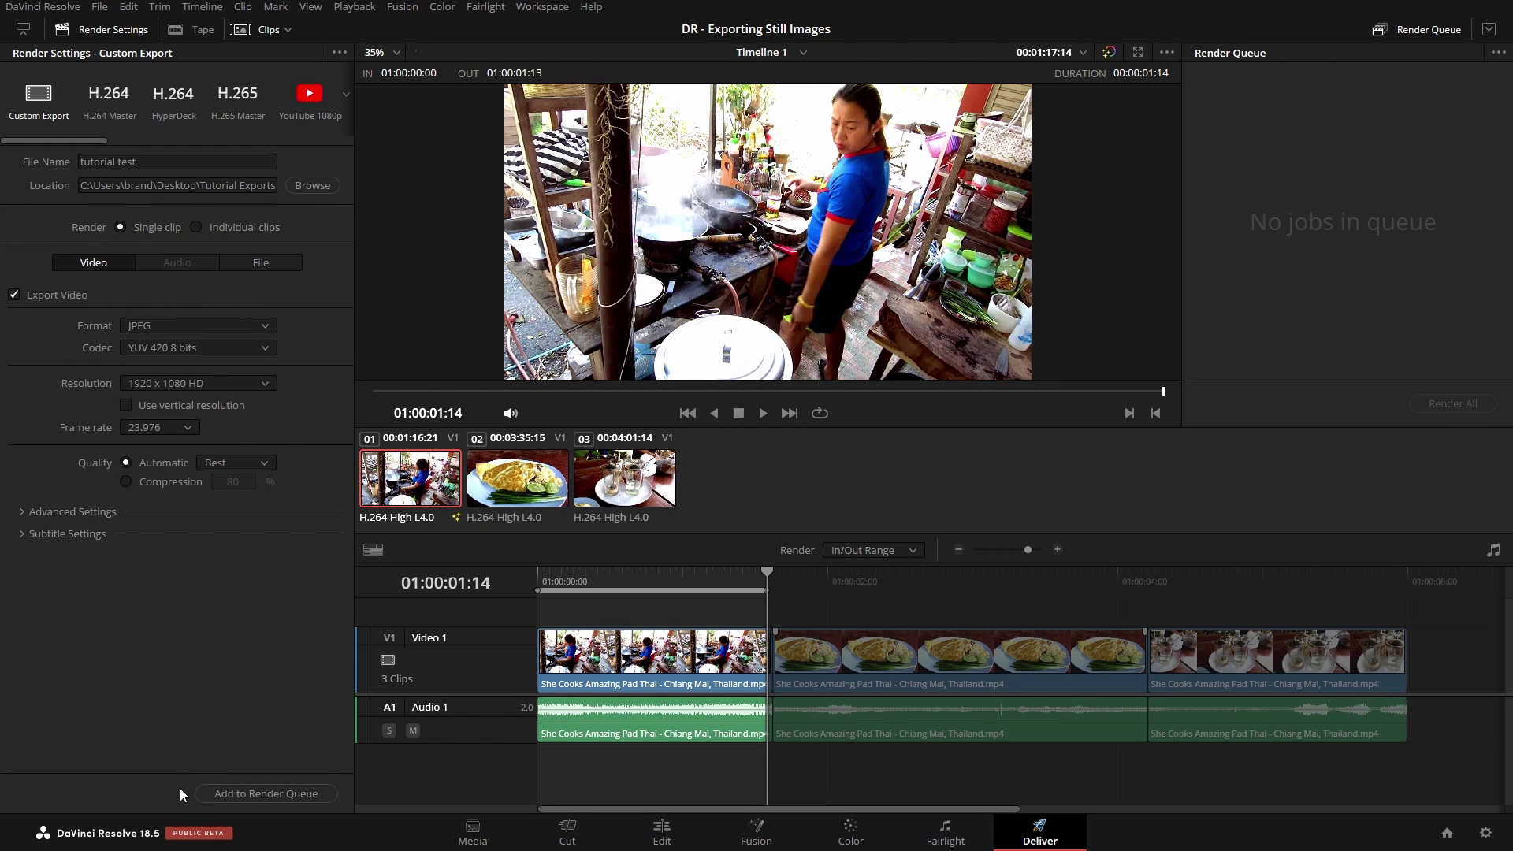
click(272, 794)
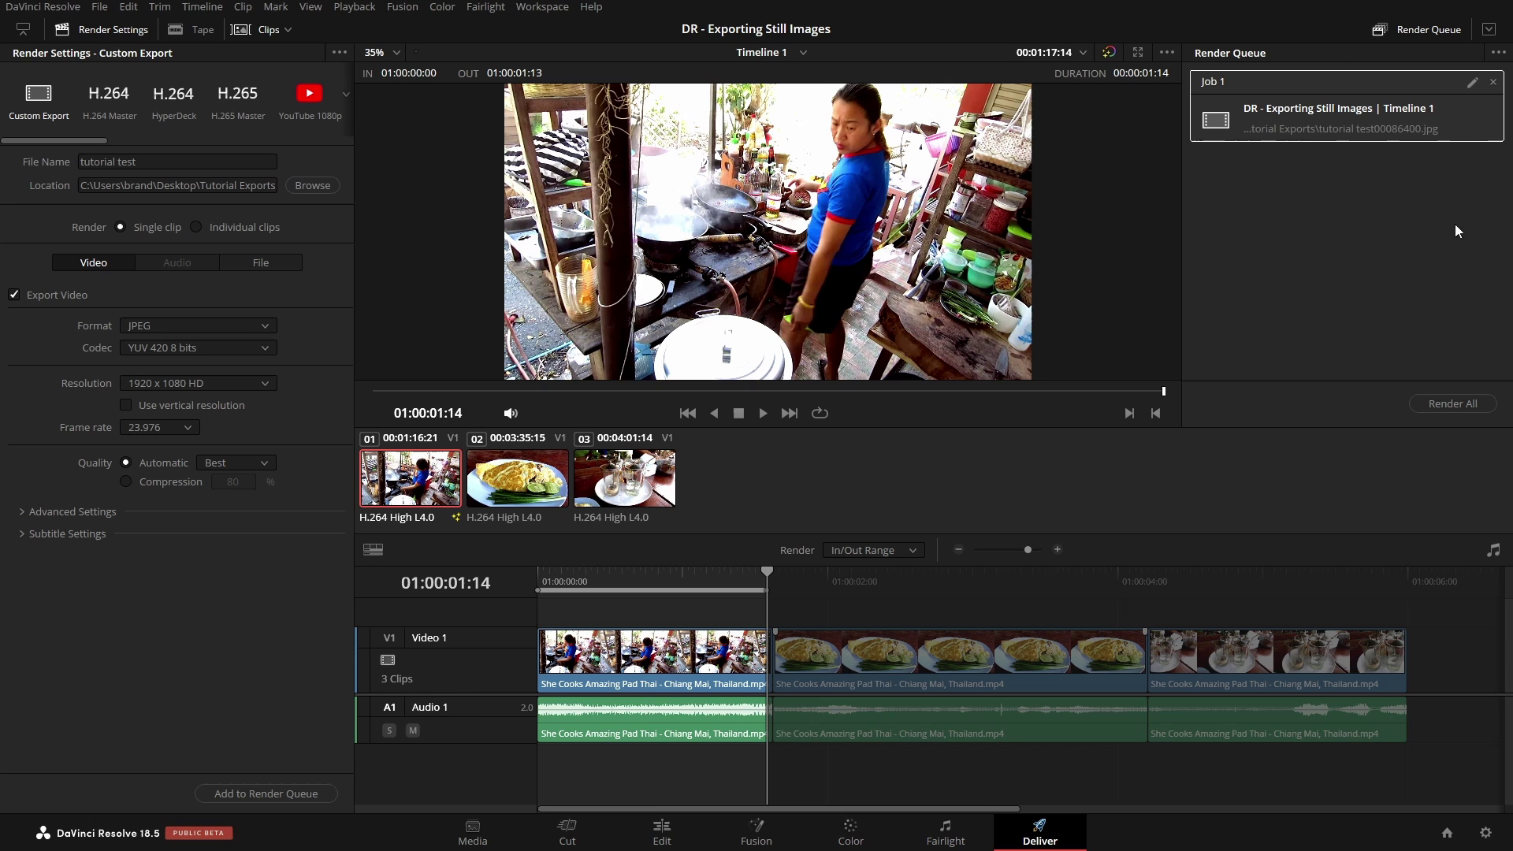
click(1455, 403)
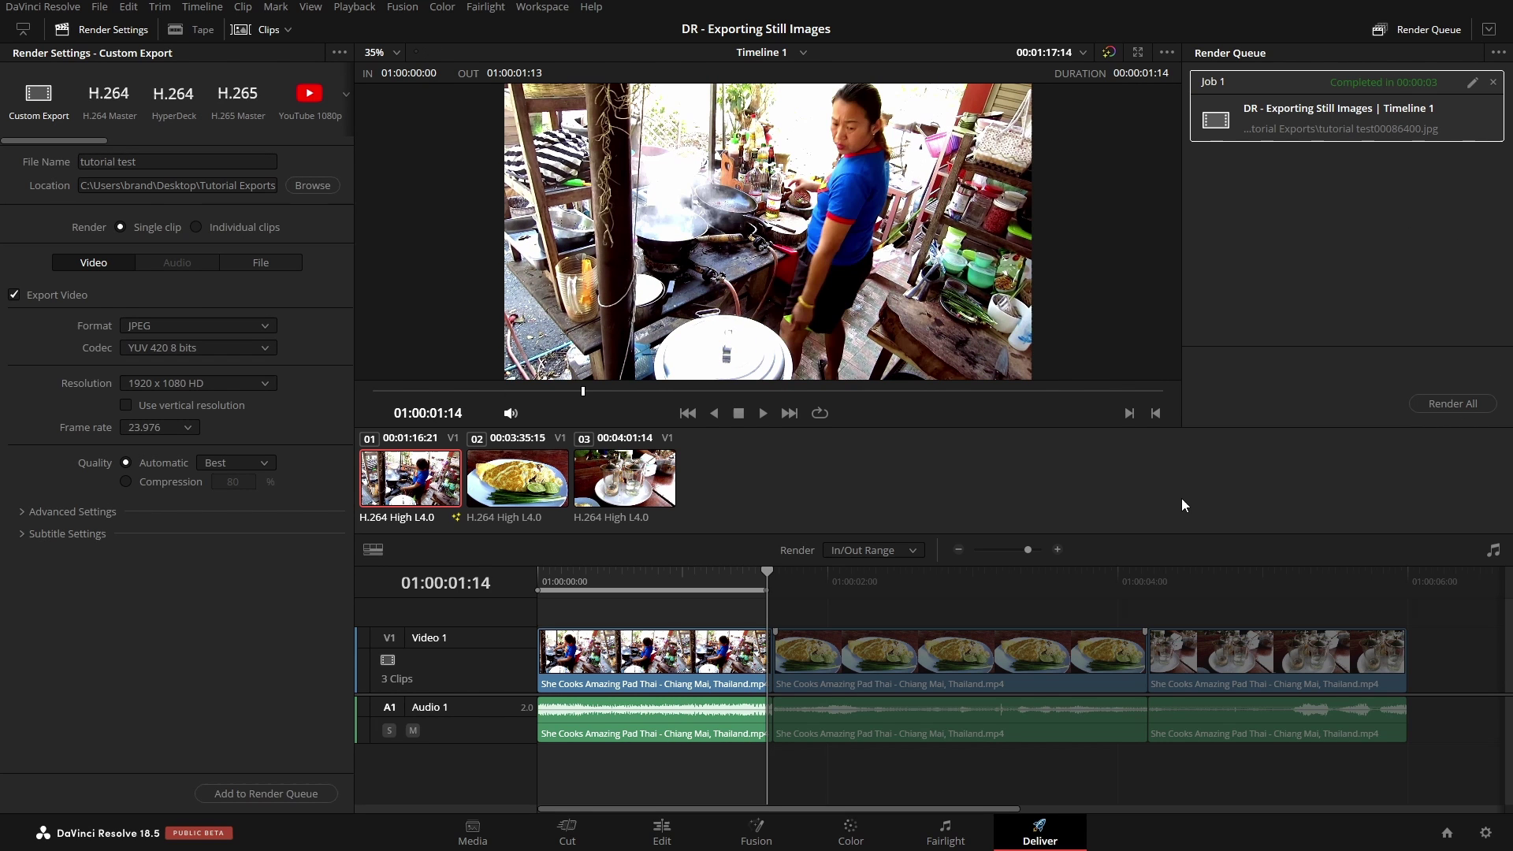
key(alt+Tab)
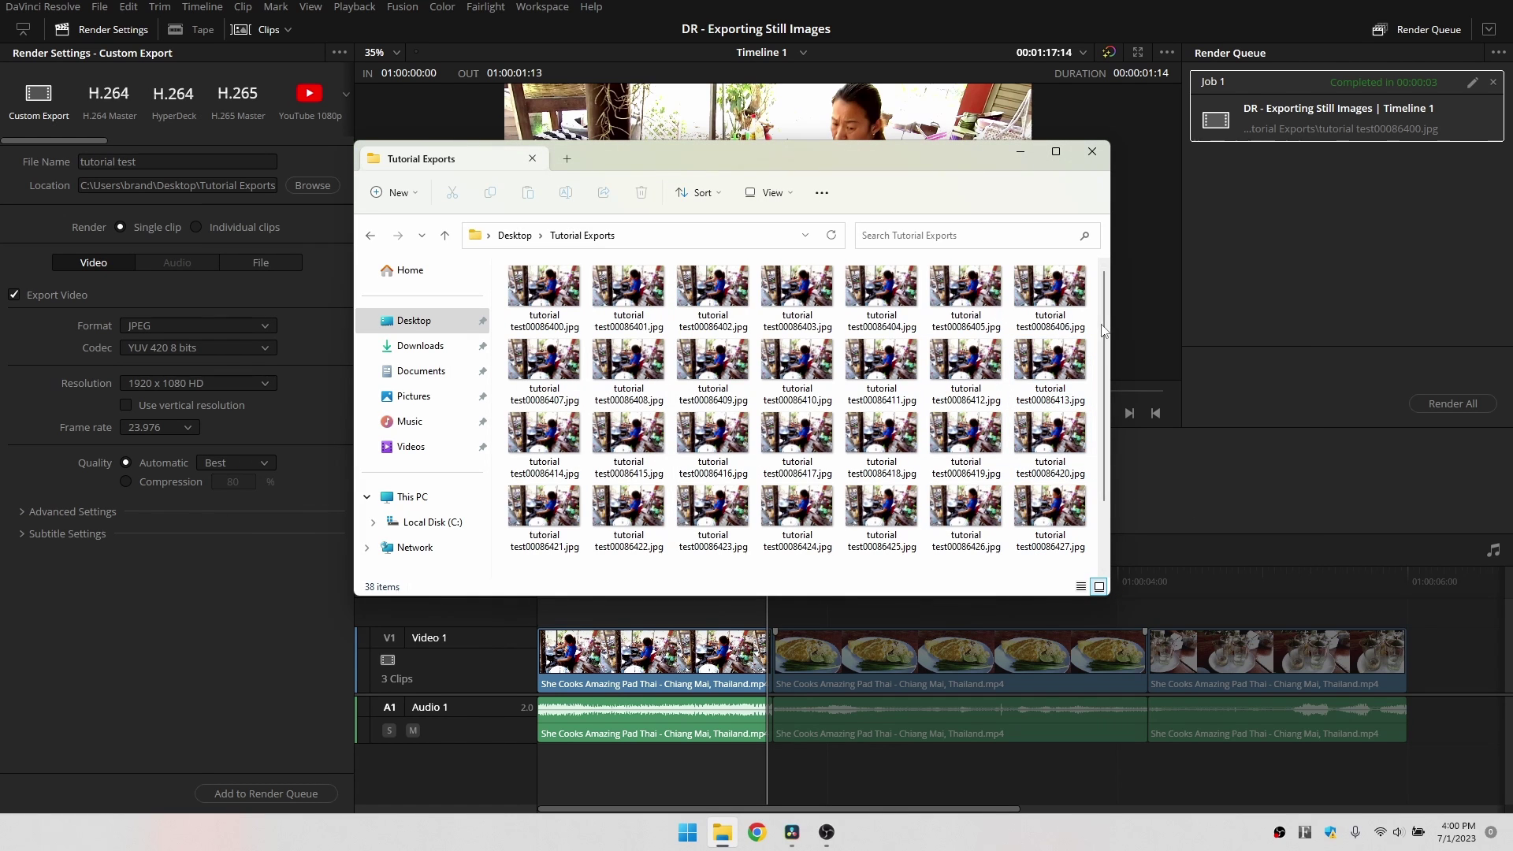
scroll(1102, 352, down, 1)
scroll(1102, 352, up, 1)
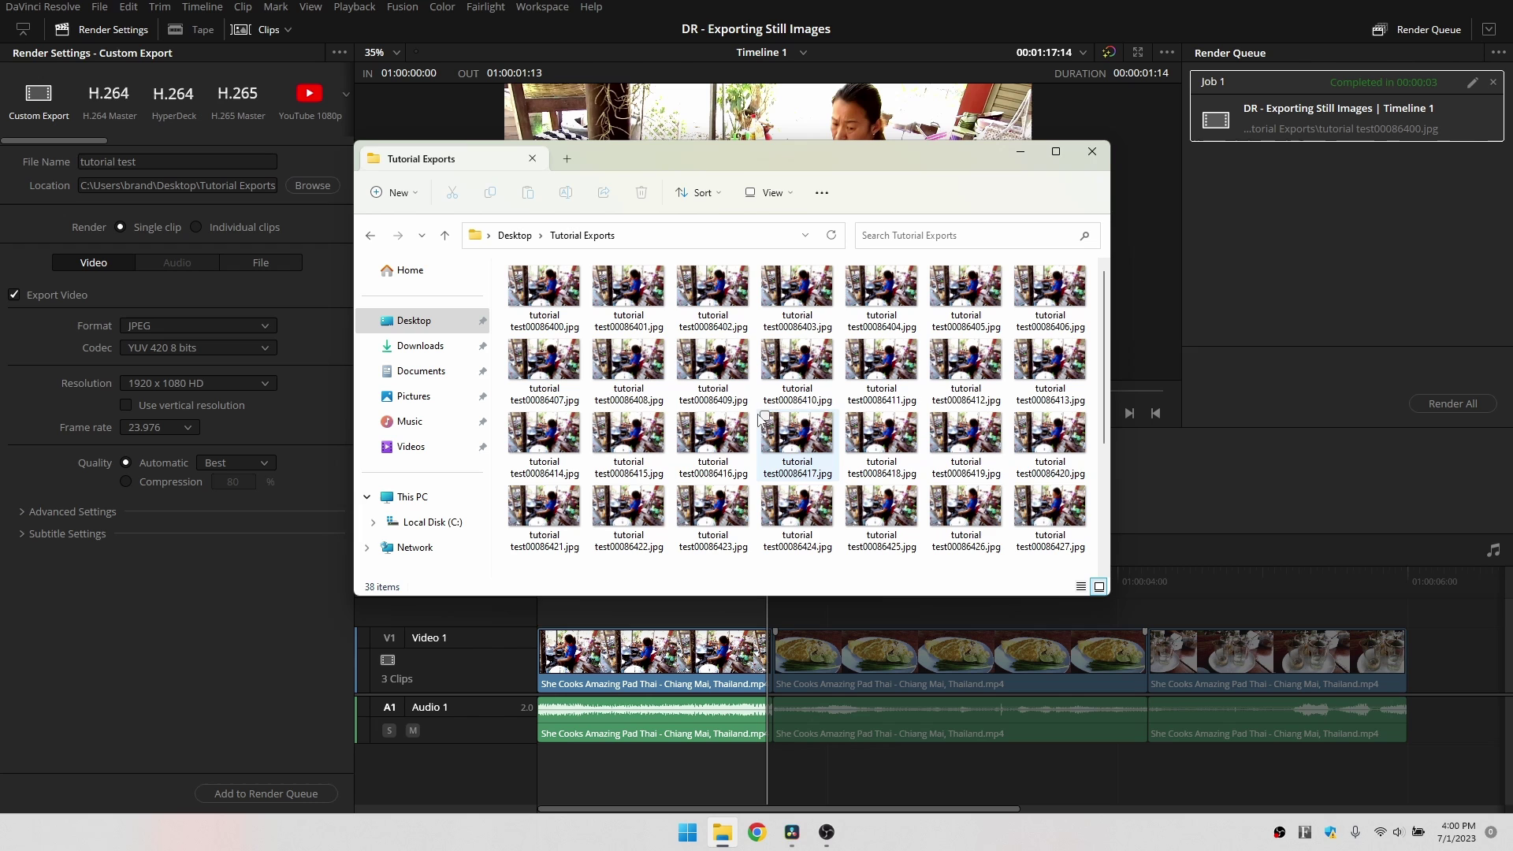
click(1020, 152)
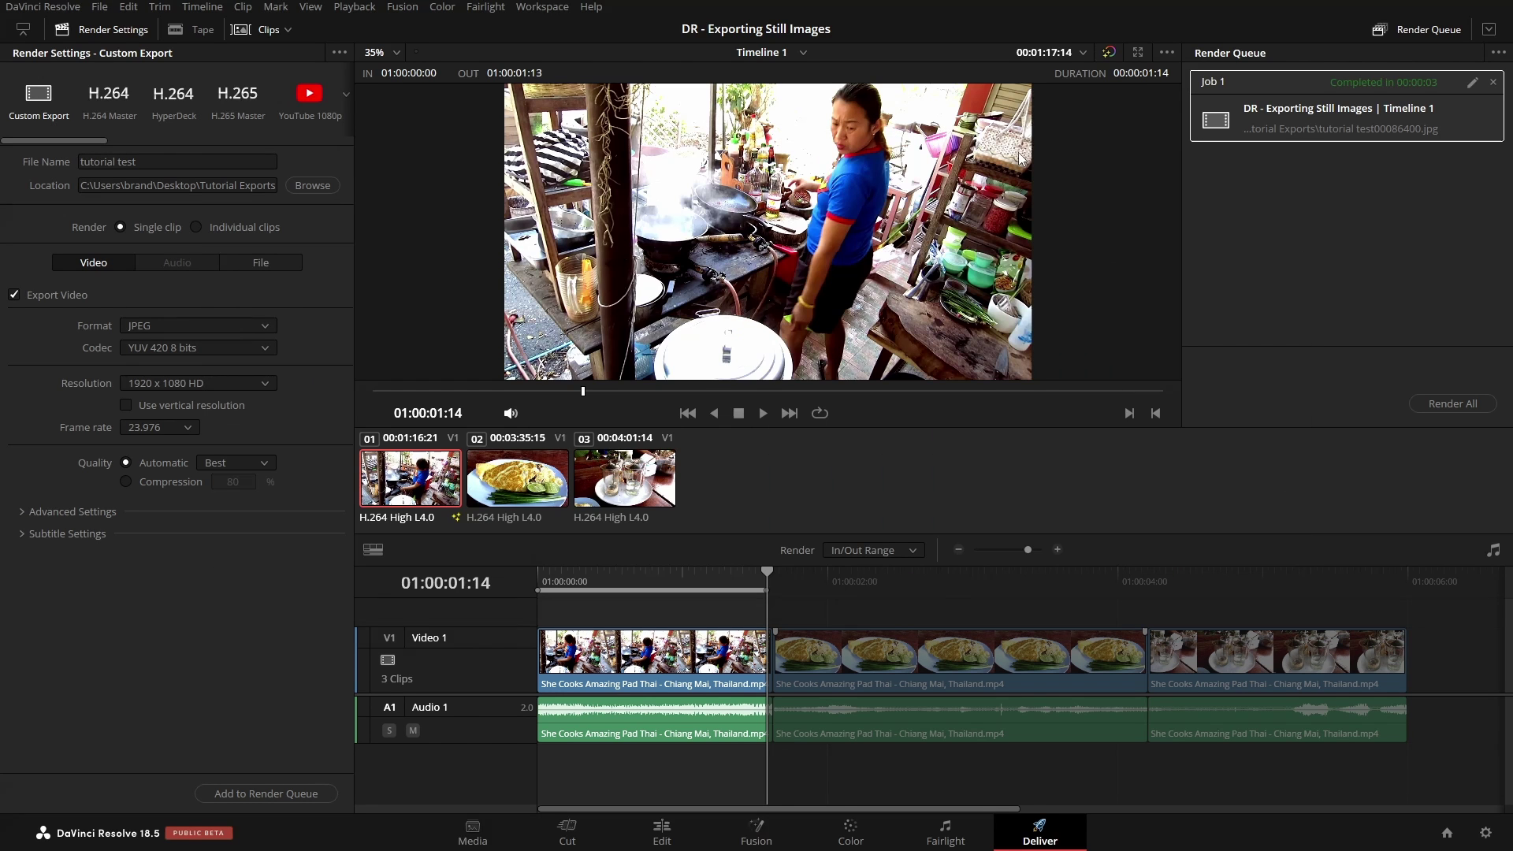